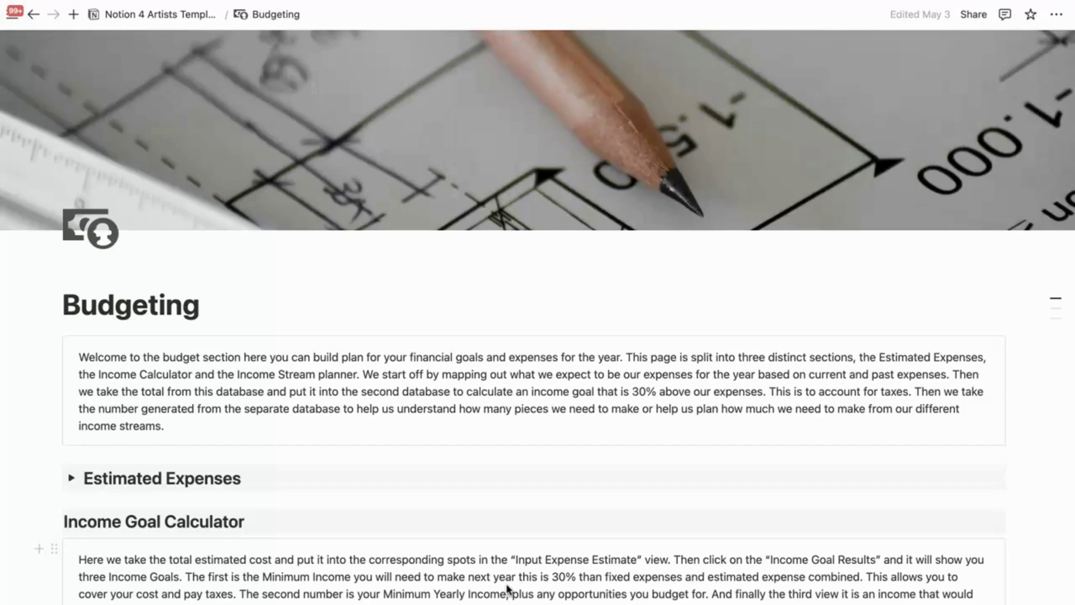
- Expand the Estimated Expenses section and show its expense database in the Master Expense Sheet view
{"action": "left_click", "coordinate": [72, 477]}
{"action": "scroll", "coordinate": [245, 504], "scroll_direction": "down", "scroll_amount": 6}
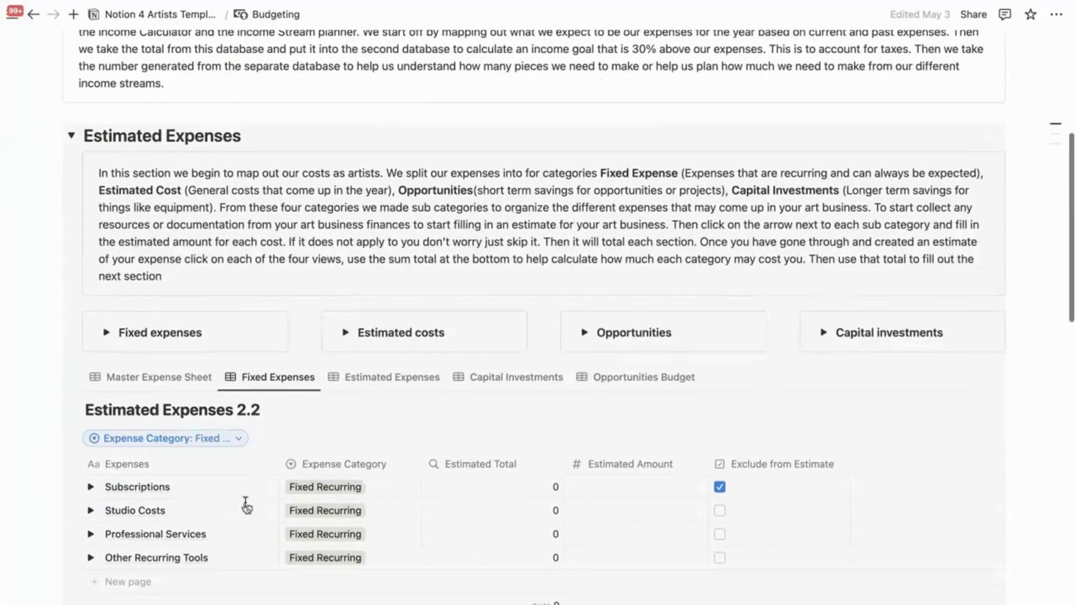
{"action": "left_click", "coordinate": [179, 376]}
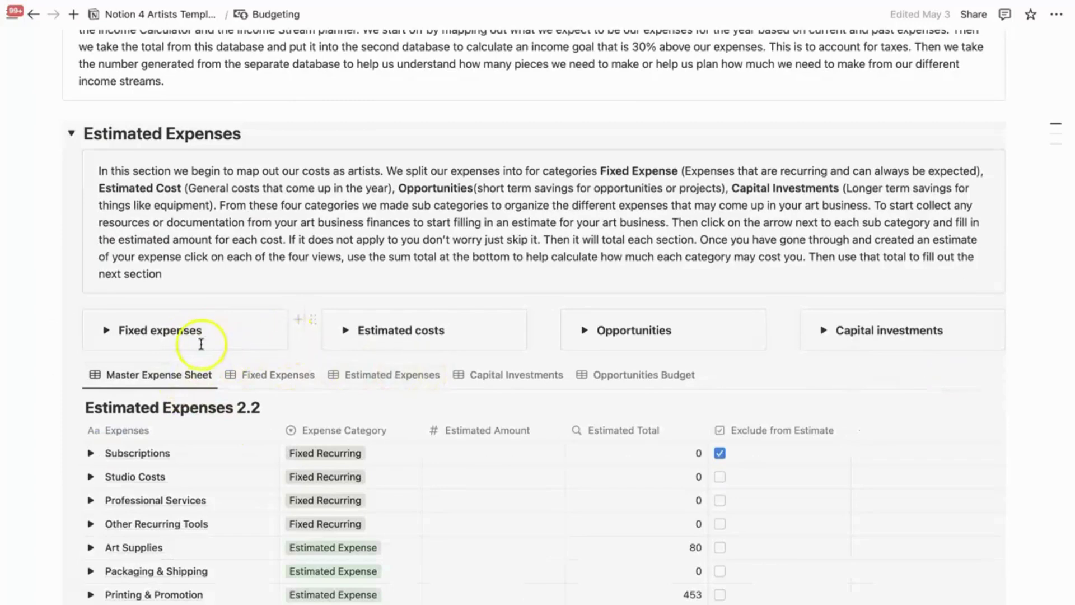
- Read the explanations of Fixed expenses, Estimated costs, Opportunities and Capital investments, and collapse all four toggles again
{"action": "left_click", "coordinate": [106, 329]}
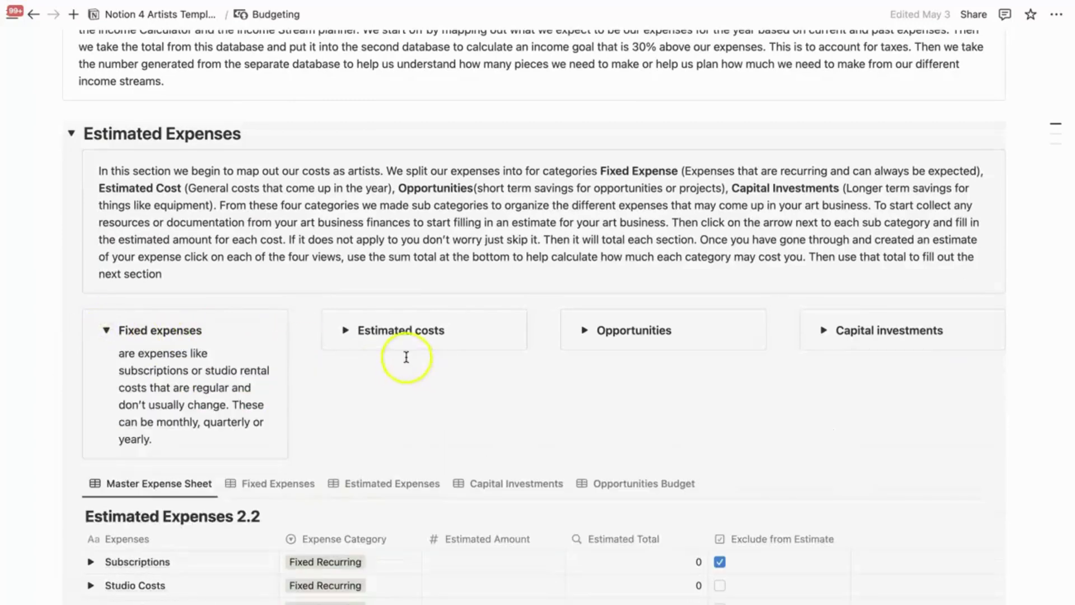
{"action": "left_click", "coordinate": [345, 331]}
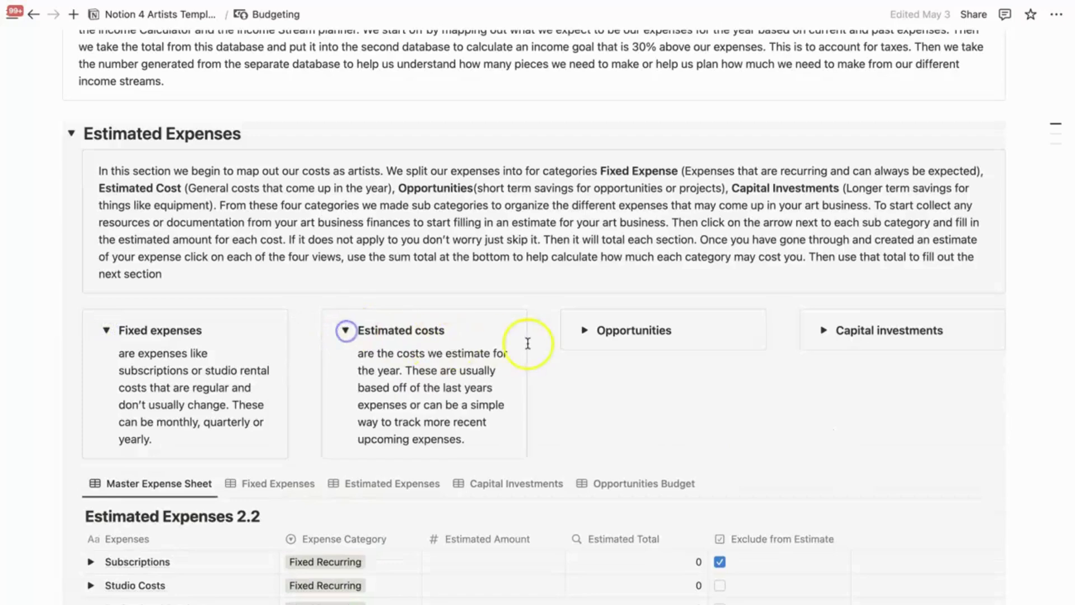
{"action": "left_click", "coordinate": [588, 330]}
{"action": "left_click", "coordinate": [824, 331]}
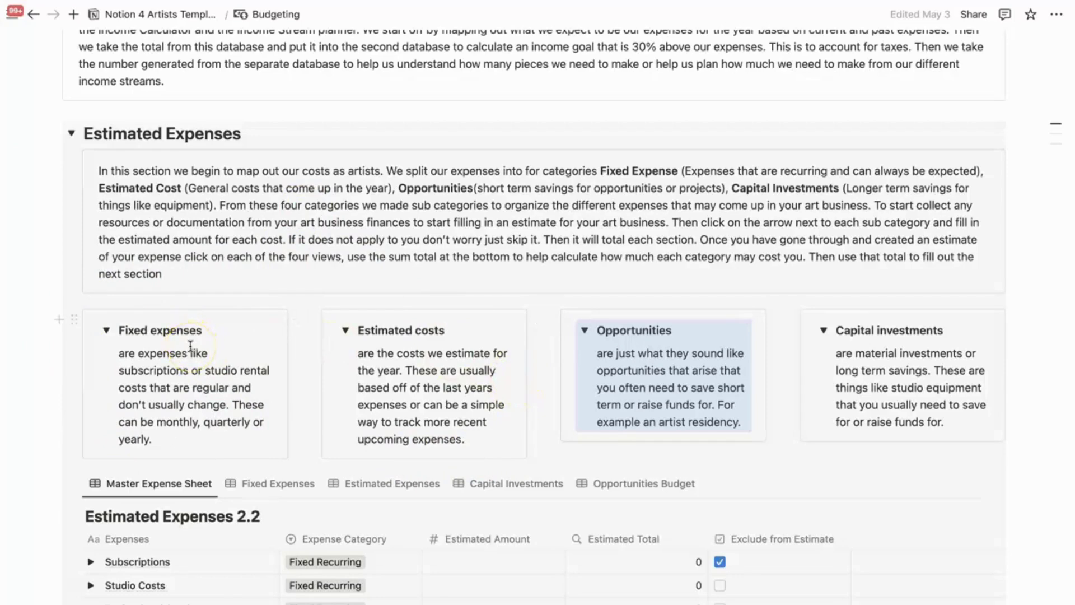
{"action": "left_click", "coordinate": [345, 330]}
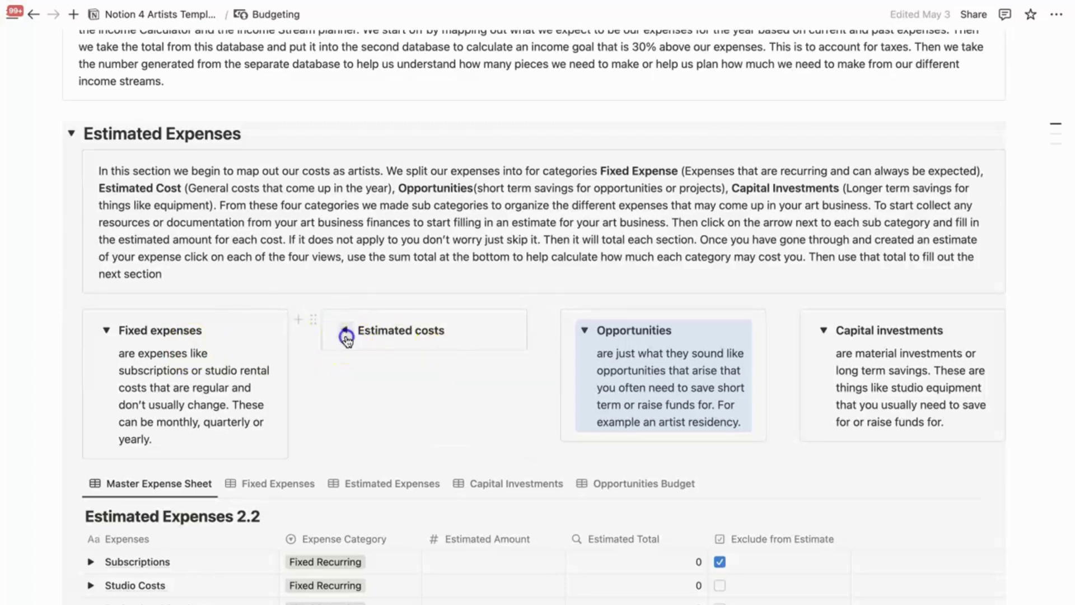
{"action": "left_click", "coordinate": [106, 330]}
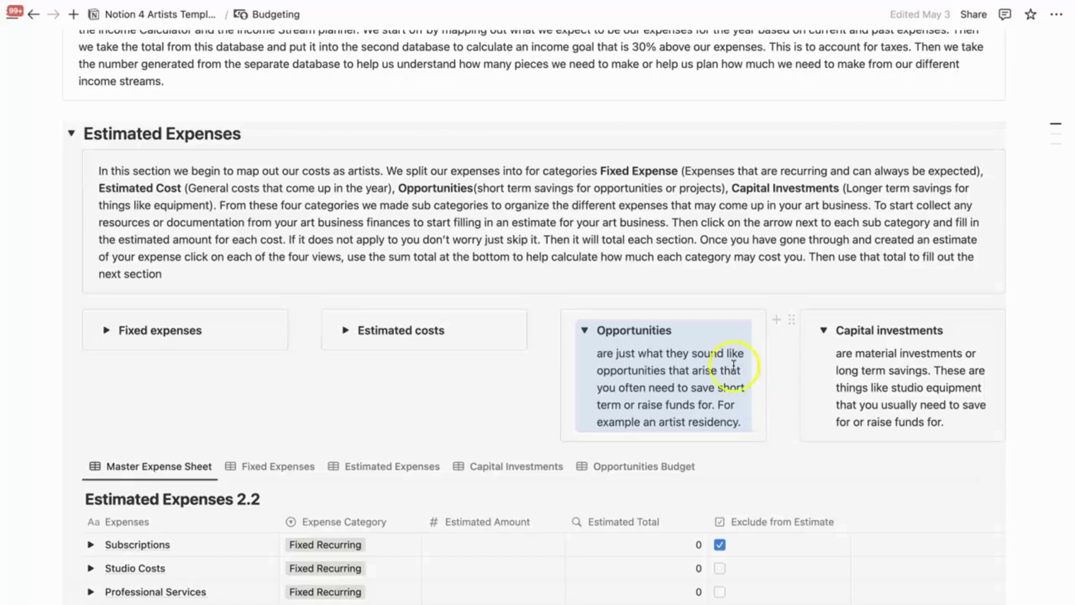
{"action": "left_click", "coordinate": [585, 330]}
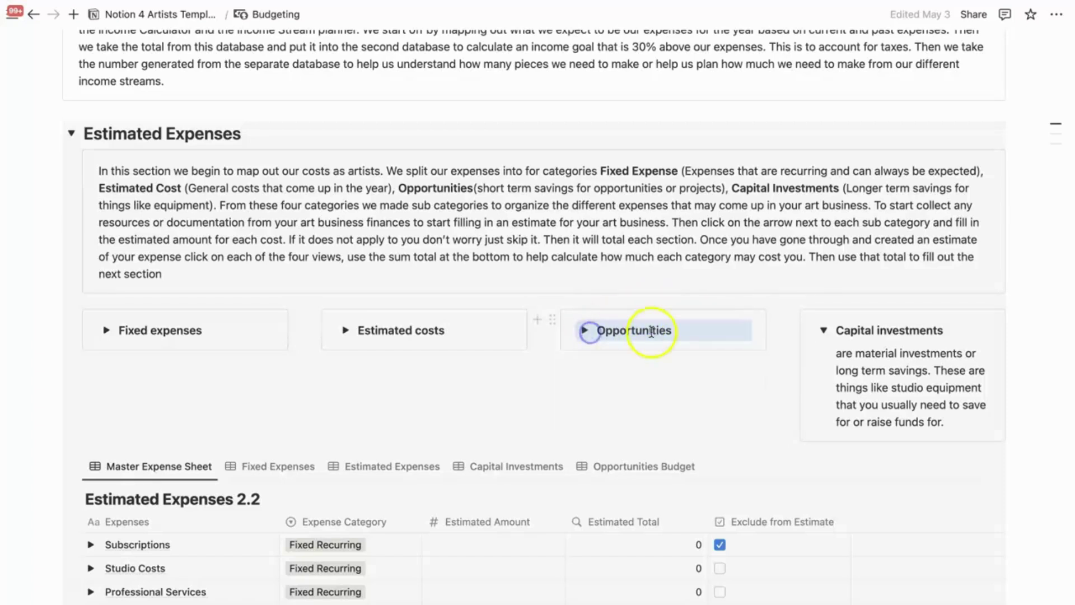
{"action": "left_click", "coordinate": [823, 330]}
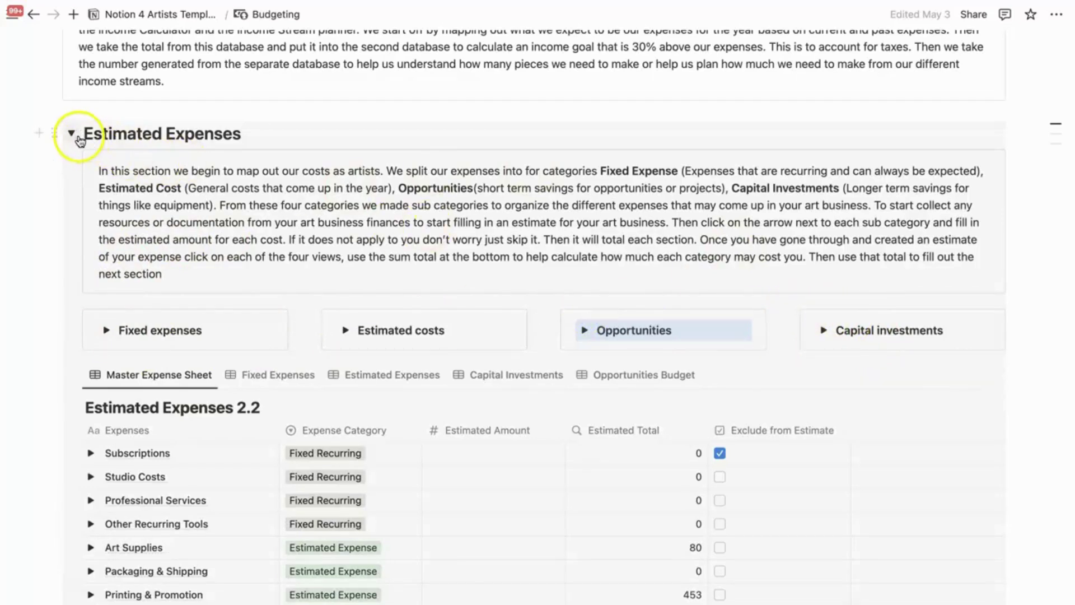
- Expand the Subscriptions category in the expense table and set the Web hosting estimated amount to $10
{"action": "scroll", "coordinate": [452, 286], "scroll_direction": "down", "scroll_amount": 5}
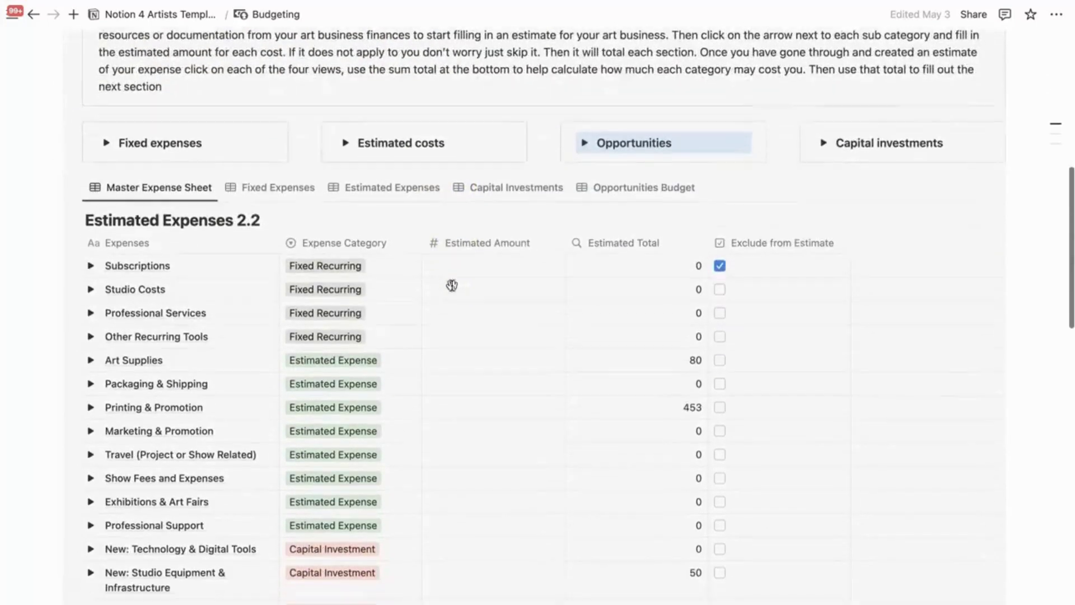
{"action": "scroll", "coordinate": [452, 289], "scroll_direction": "down", "scroll_amount": 1}
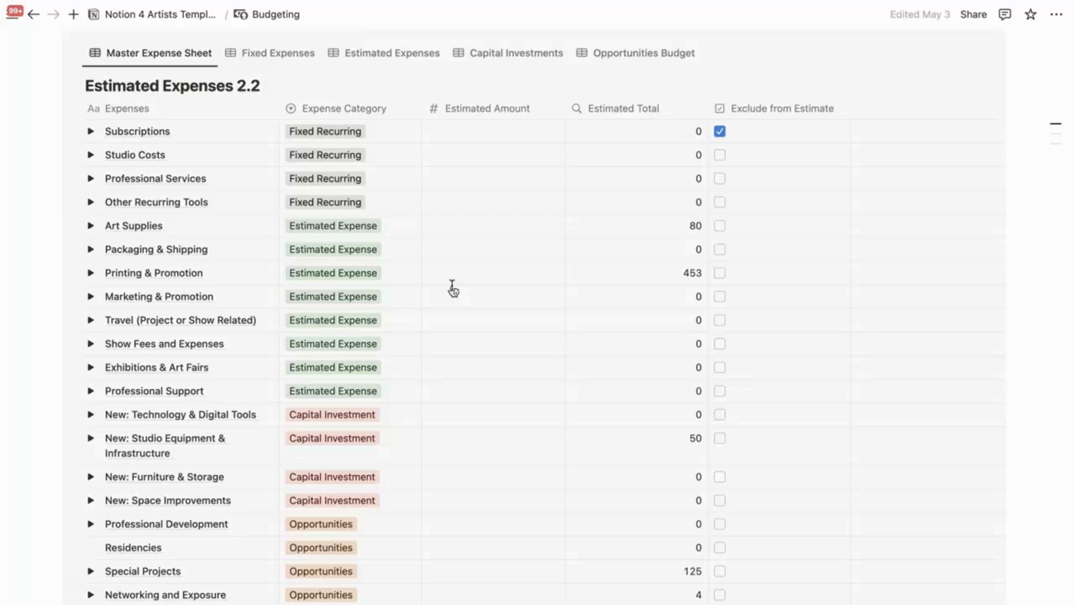
{"action": "scroll", "coordinate": [453, 289], "scroll_direction": "up", "scroll_amount": 5}
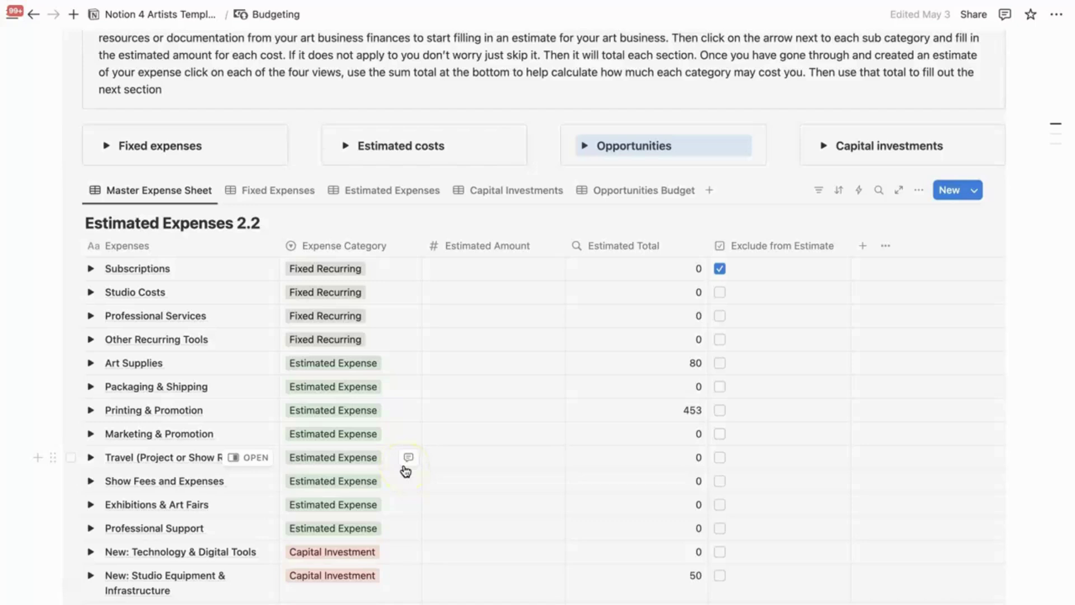
{"action": "left_click", "coordinate": [91, 270]}
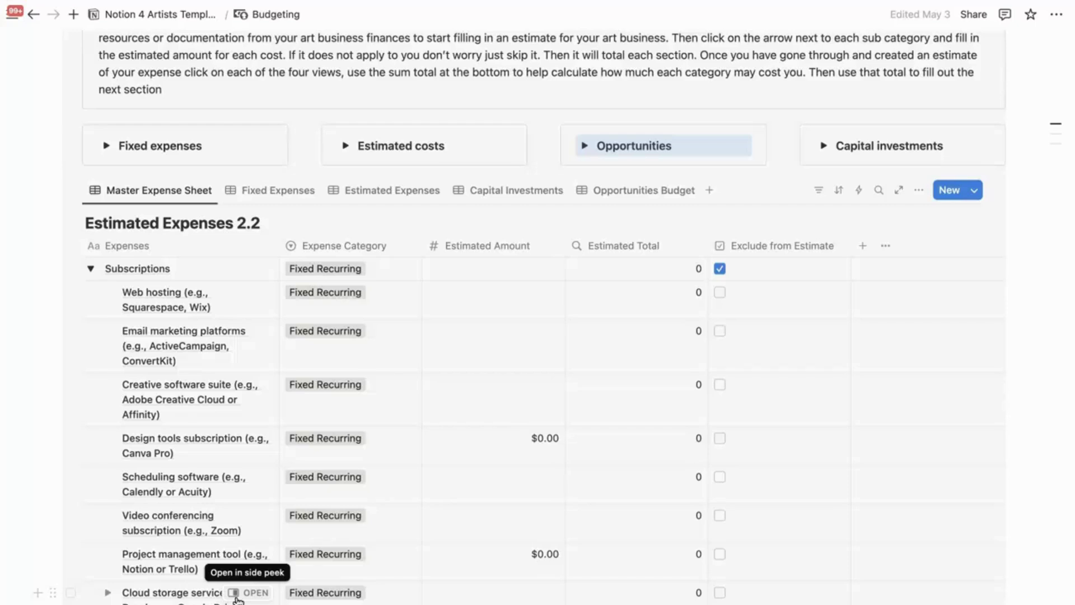
{"action": "left_click", "coordinate": [480, 303]}
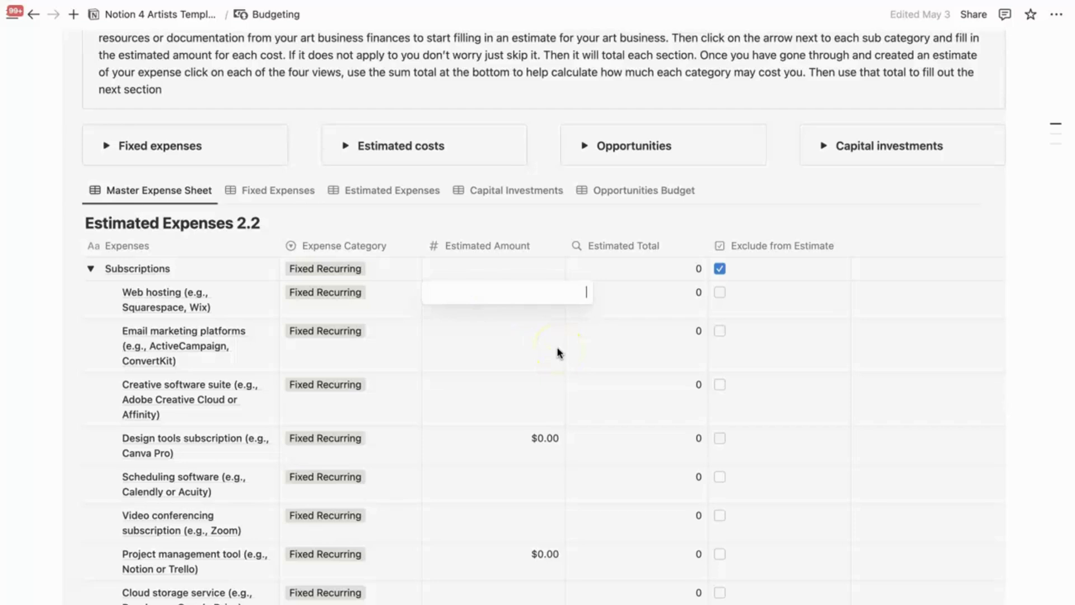
{"action": "type", "text": "10"}
{"action": "left_click", "coordinate": [538, 356]}
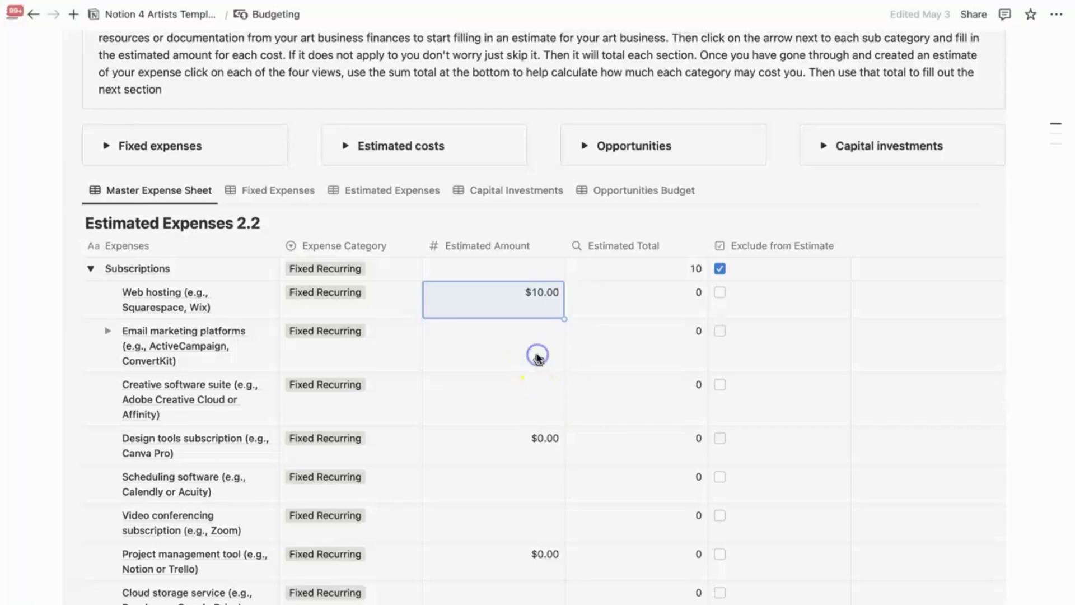
- Set the estimated amount for Email marketing platforms under Subscriptions to $480
{"action": "left_click", "coordinate": [533, 356]}
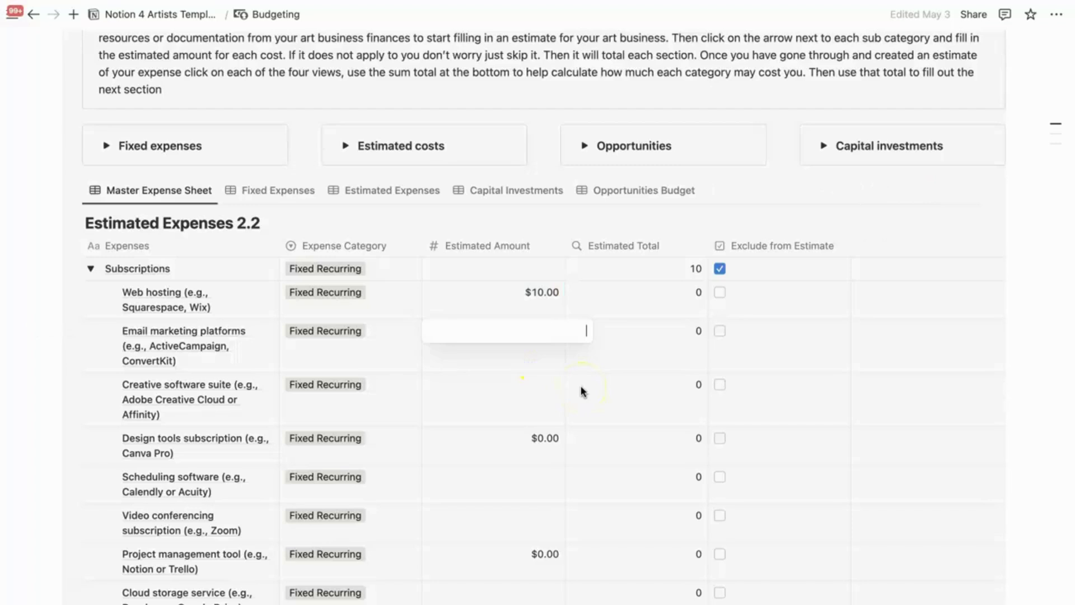
{"action": "left_click", "coordinate": [548, 365]}
{"action": "left_click", "coordinate": [559, 331]}
{"action": "type", "text": "480"}
{"action": "left_click", "coordinate": [558, 384]}
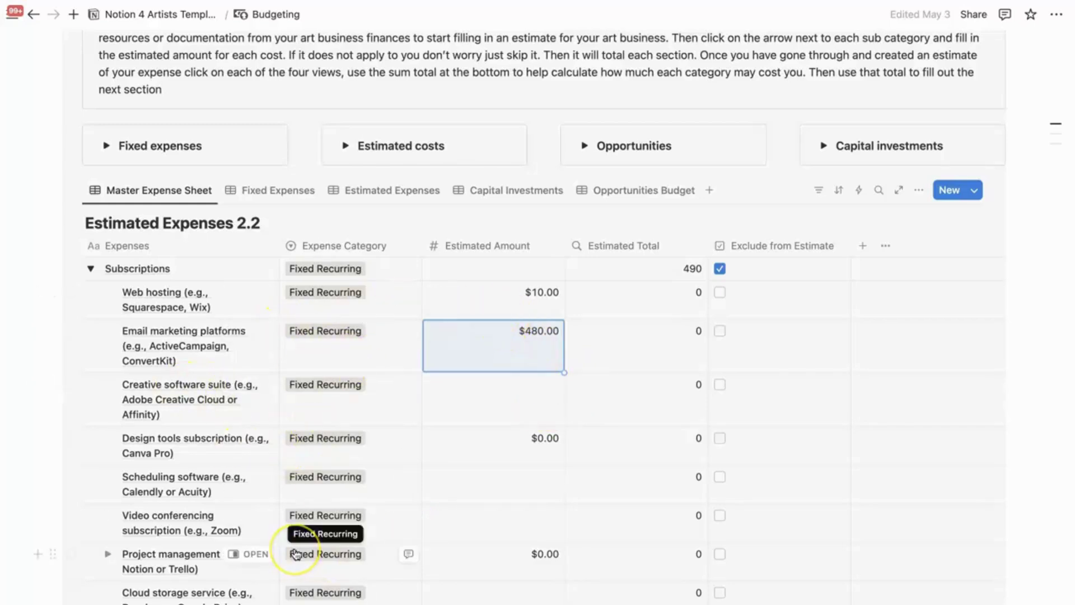
- Check the Subscriptions category's estimated total against its sub-item amounts, leaving the category collapsed
{"action": "scroll", "coordinate": [296, 551], "scroll_direction": "down", "scroll_amount": 1}
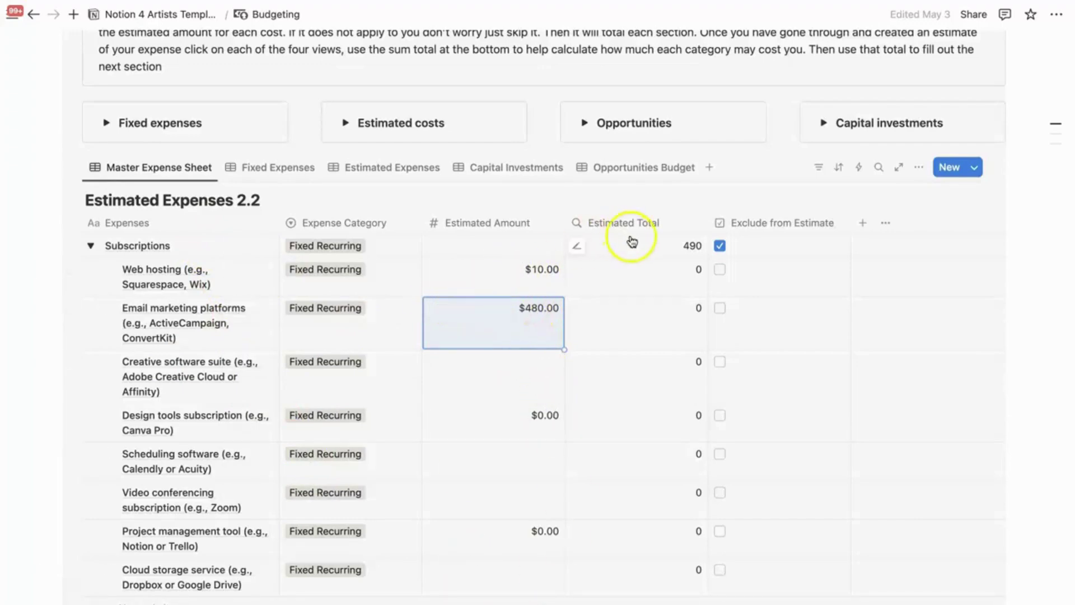
{"action": "left_click", "coordinate": [91, 246]}
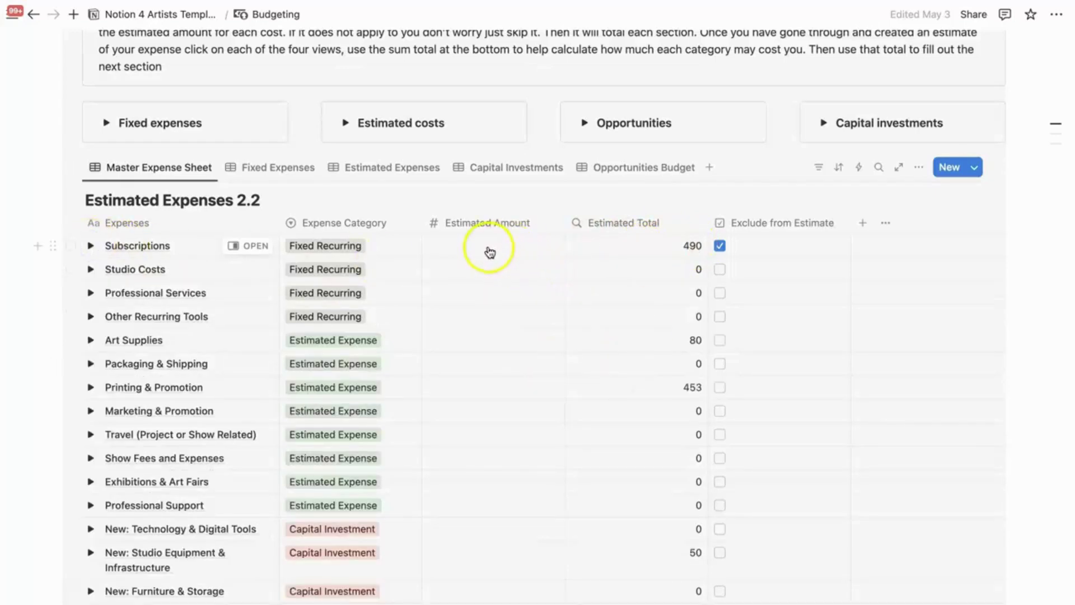
{"action": "left_click", "coordinate": [96, 246]}
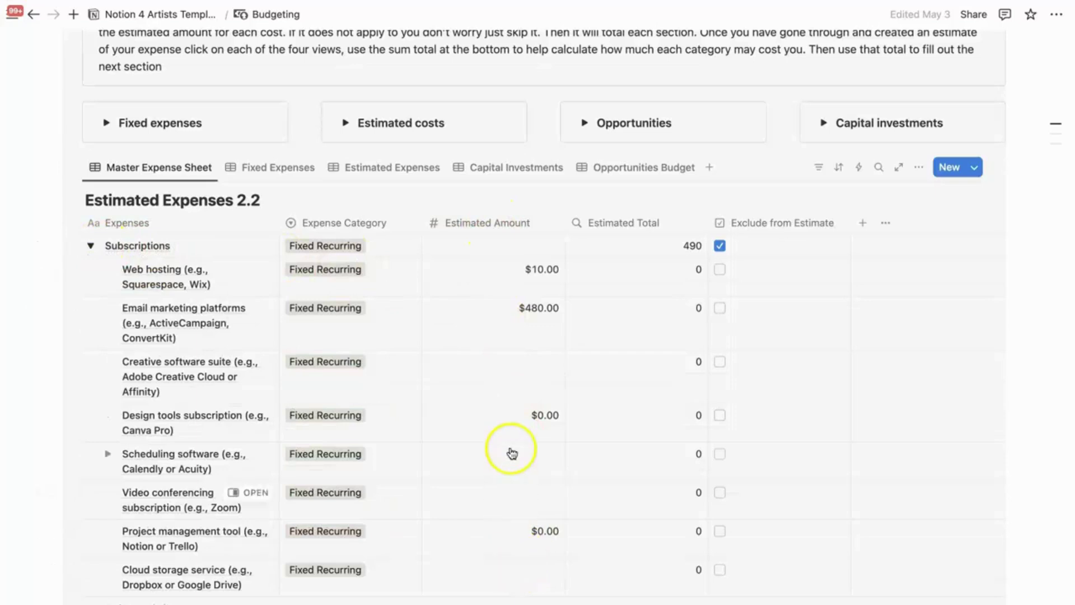
{"action": "left_click", "coordinate": [90, 245]}
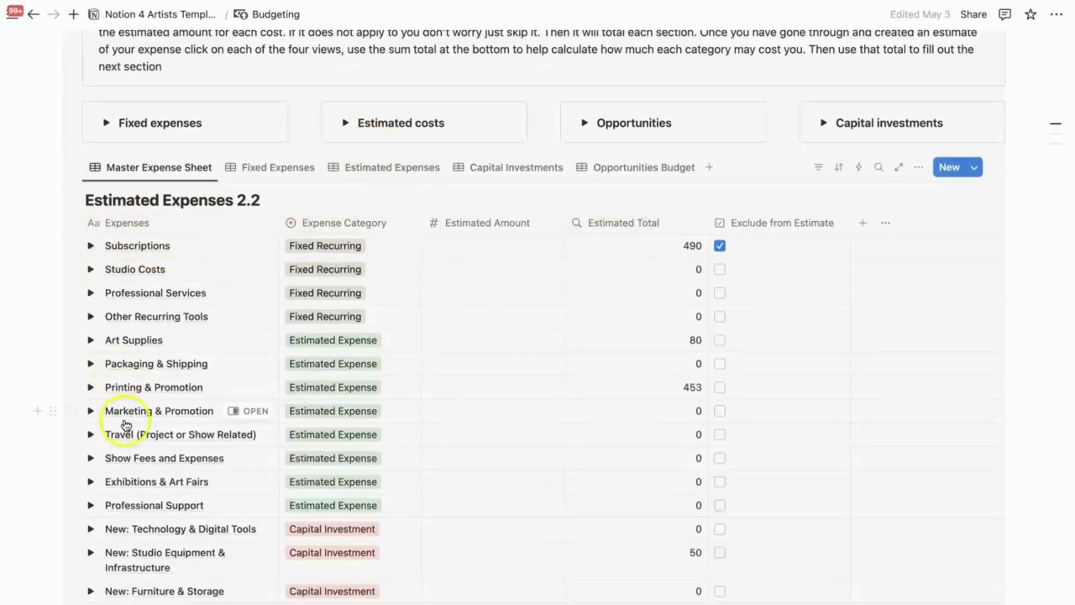
- Expand Subscriptions and set the Creative software suite estimated amount to $200
{"action": "left_click", "coordinate": [90, 245]}
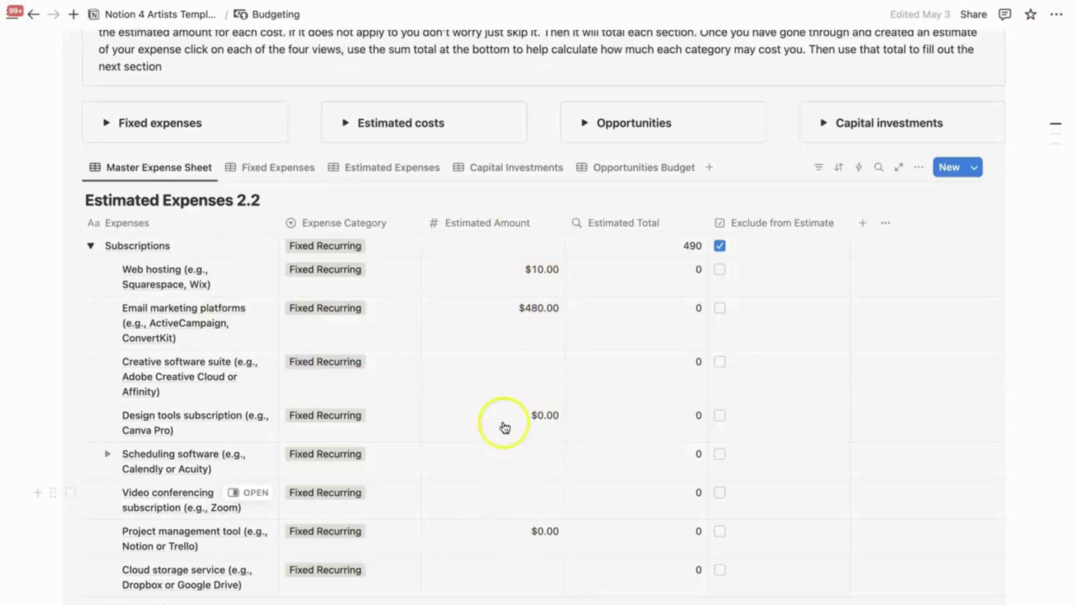
{"action": "left_click", "coordinate": [497, 377]}
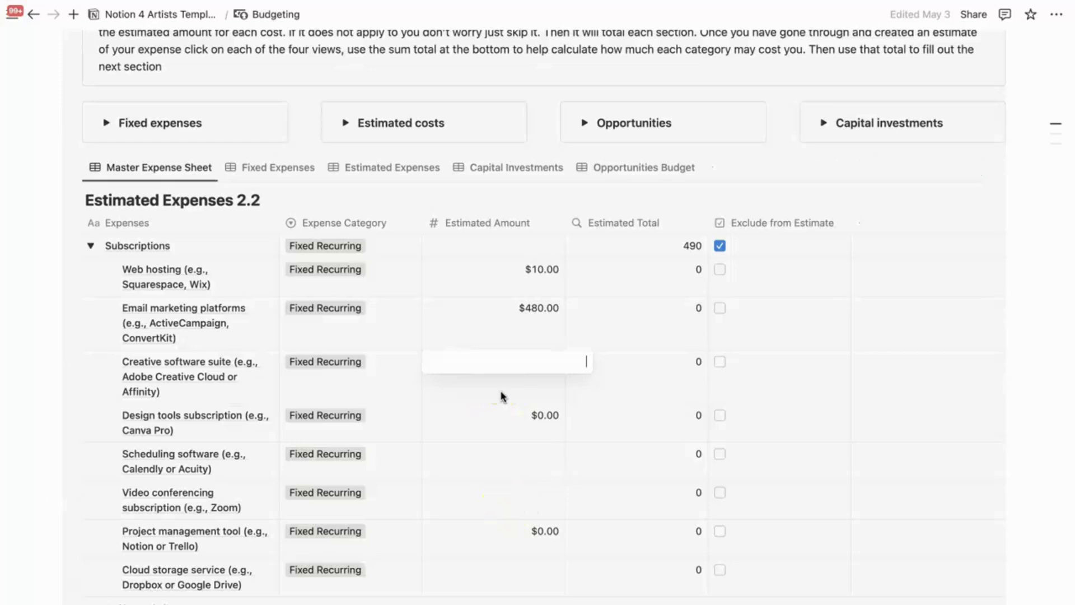
{"action": "type", "text": "200"}
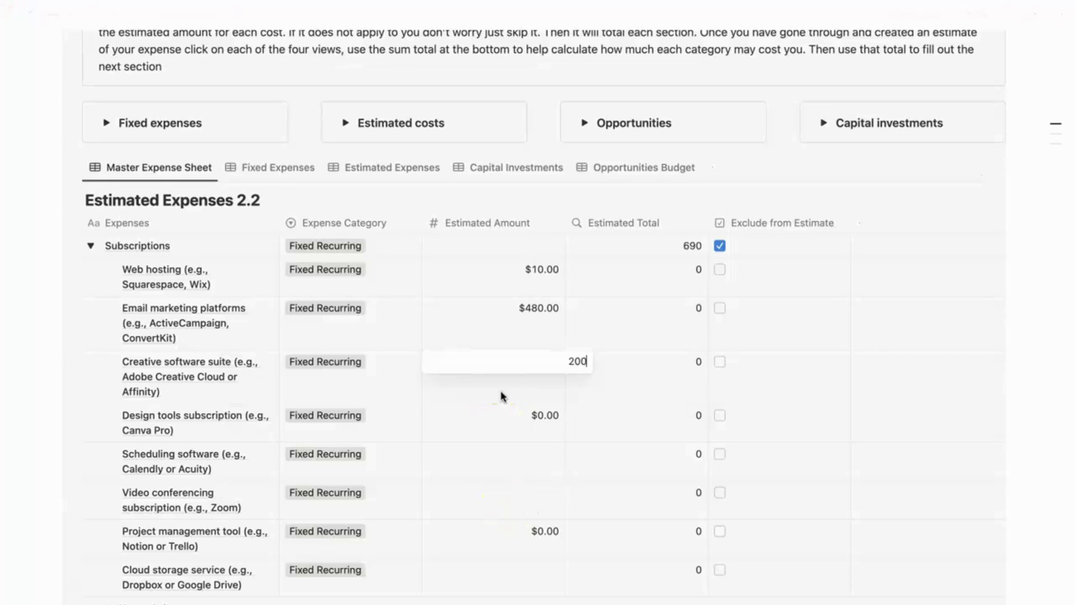
{"action": "left_click", "coordinate": [618, 388]}
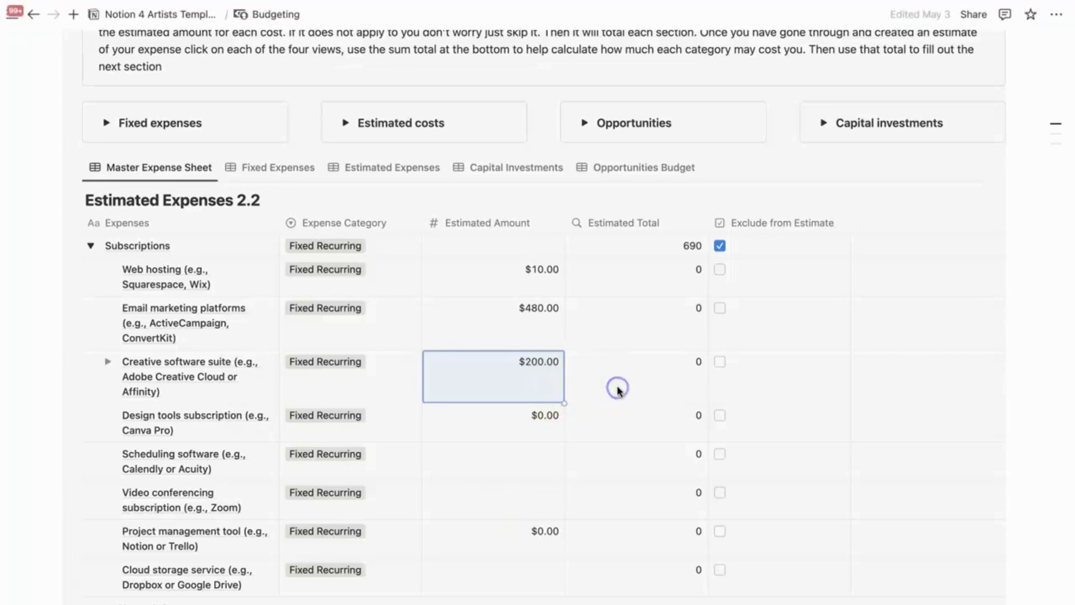
- Exclude the Creative software suite from the estimate and check the Subscriptions total with the category collapsed
{"action": "left_click", "coordinate": [720, 363]}
{"action": "left_click", "coordinate": [720, 363]}
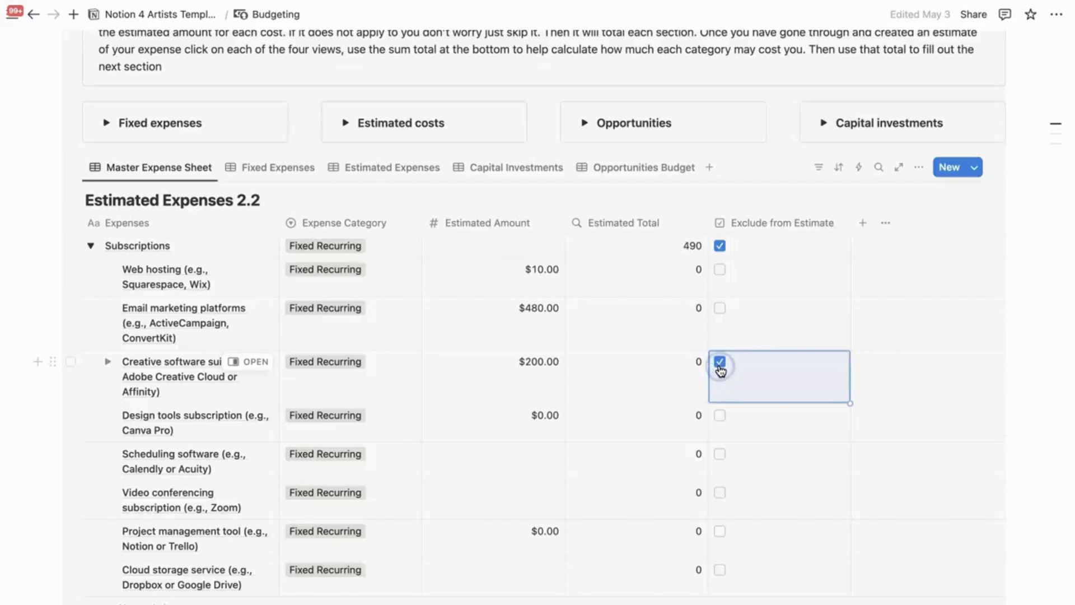
{"action": "left_click", "coordinate": [88, 249]}
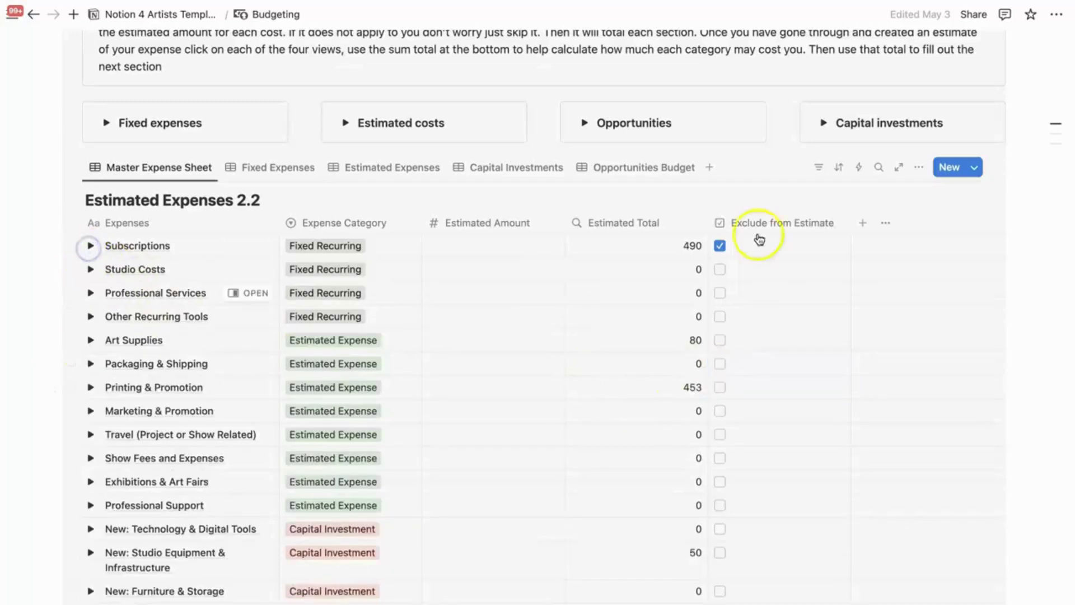
{"action": "left_click", "coordinate": [698, 255]}
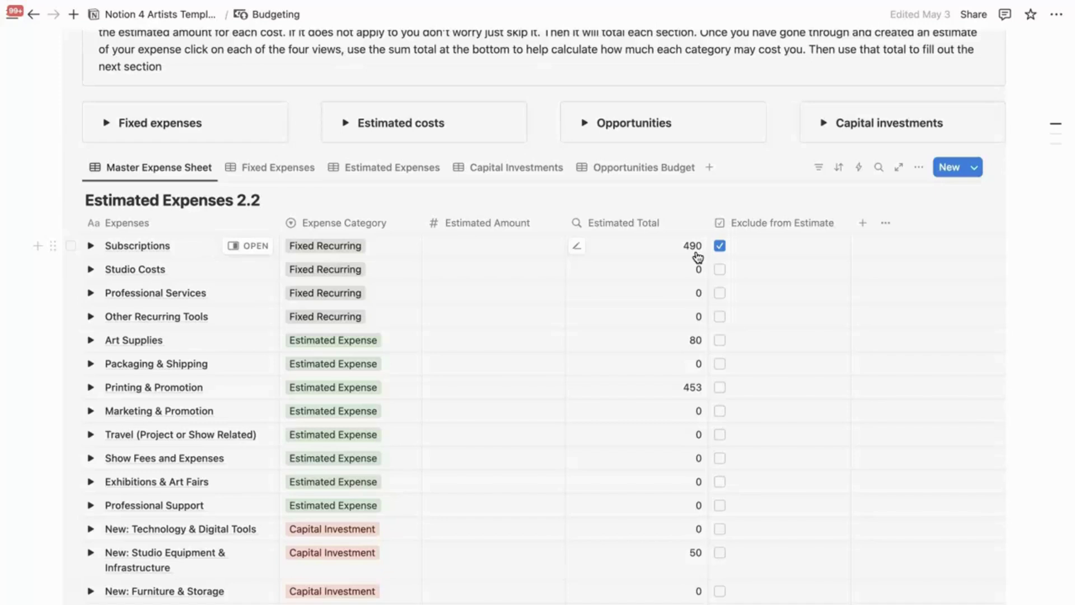
{"action": "left_click", "coordinate": [90, 245]}
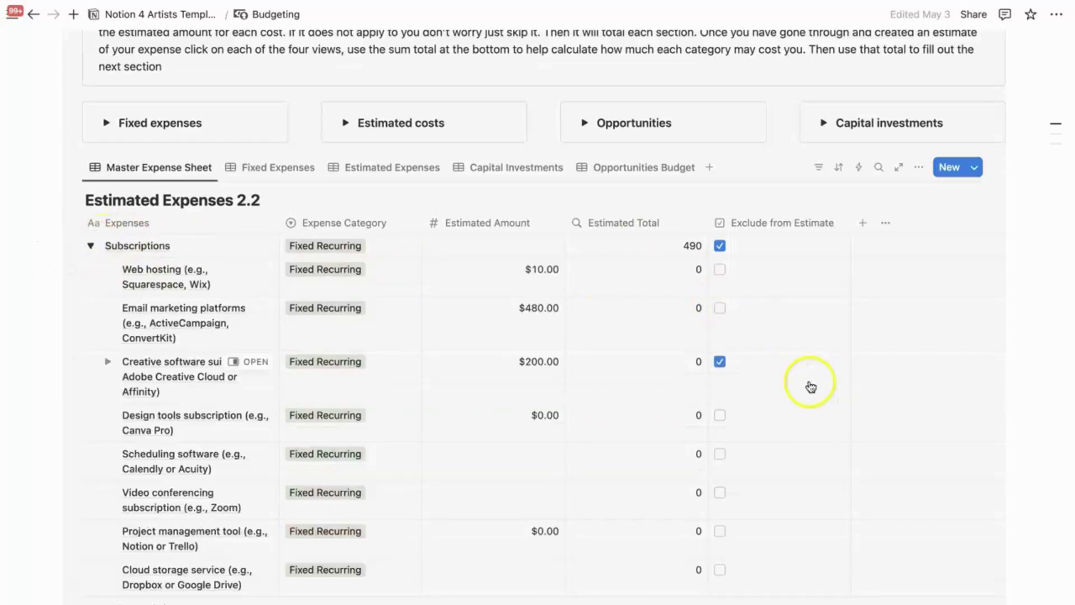
- Include the Creative software suite in the estimate and exclude it again to compare the Subscriptions total
{"action": "left_click", "coordinate": [719, 362]}
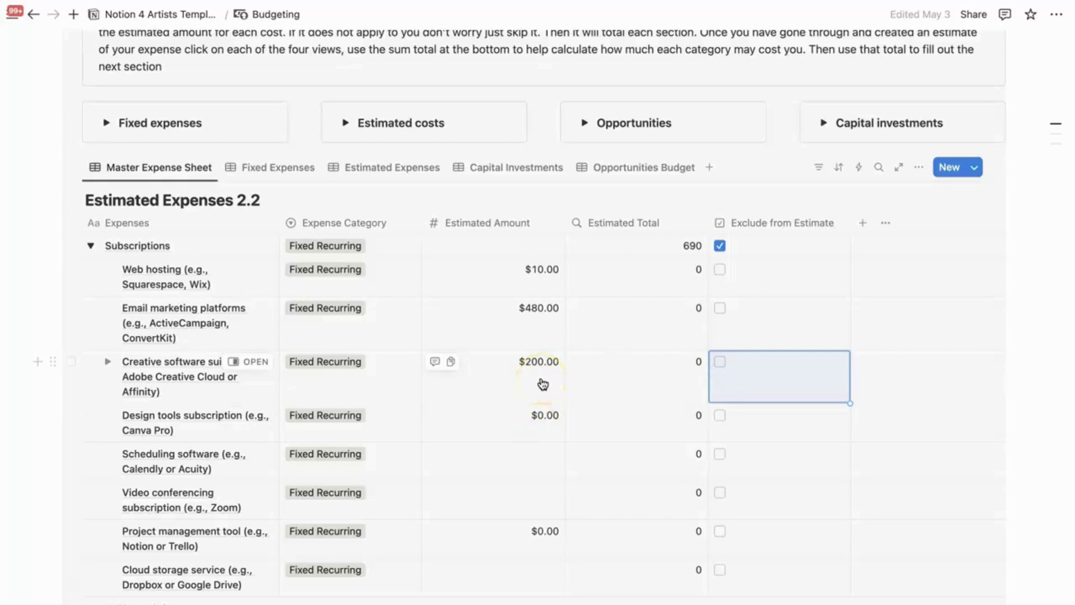
{"action": "left_click", "coordinate": [719, 362]}
{"action": "left_click", "coordinate": [720, 362]}
{"action": "left_click", "coordinate": [720, 362]}
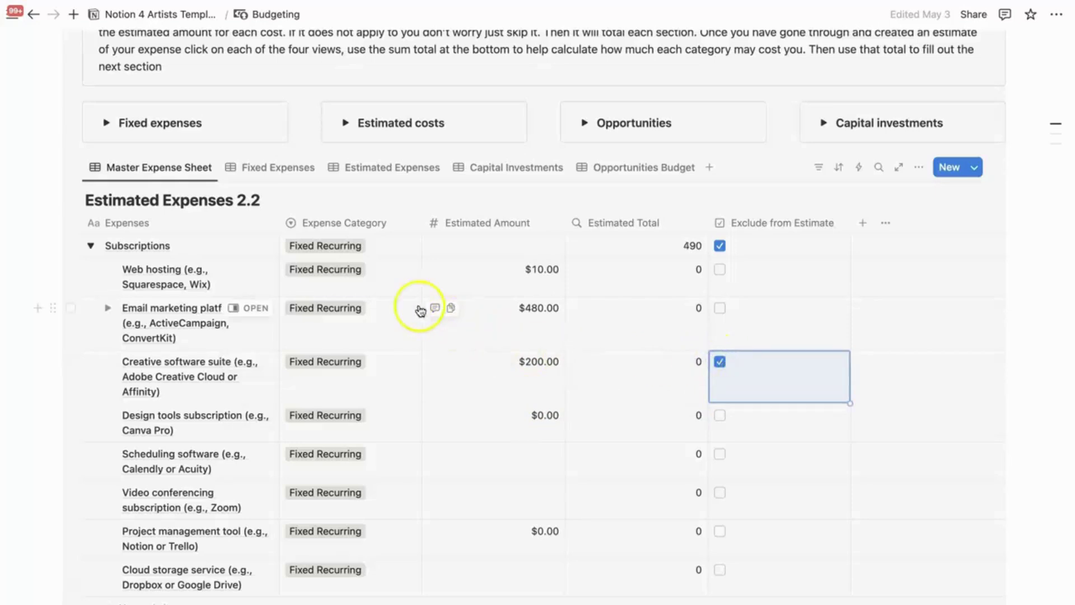
- Collapse Subscriptions and examine the sub-items of Studio Costs and Art Supplies, leaving only Art Supplies expanded
{"action": "left_click", "coordinate": [90, 248]}
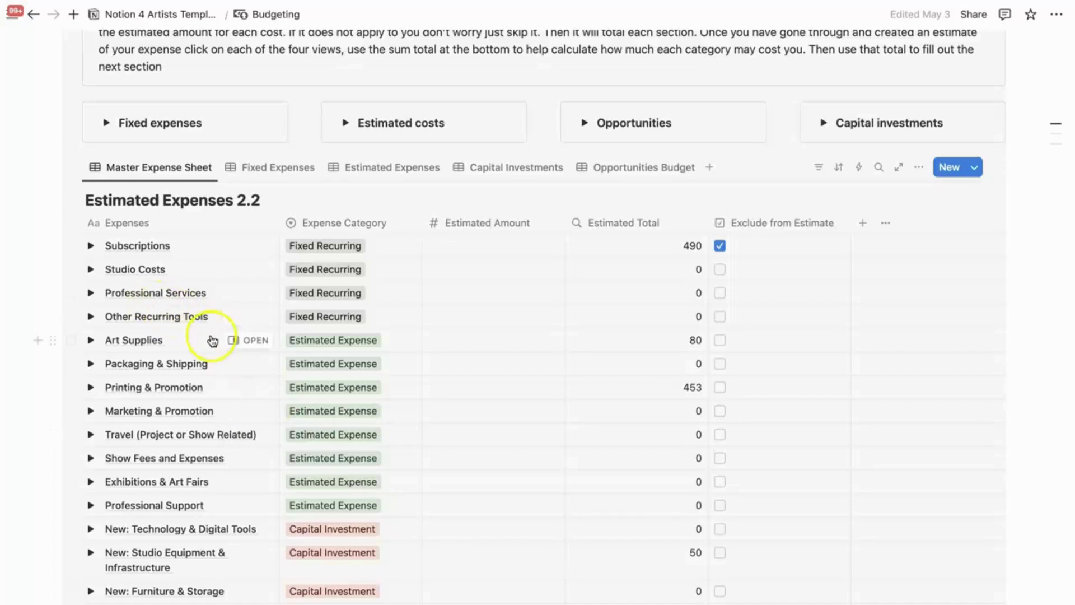
{"action": "left_click", "coordinate": [91, 271]}
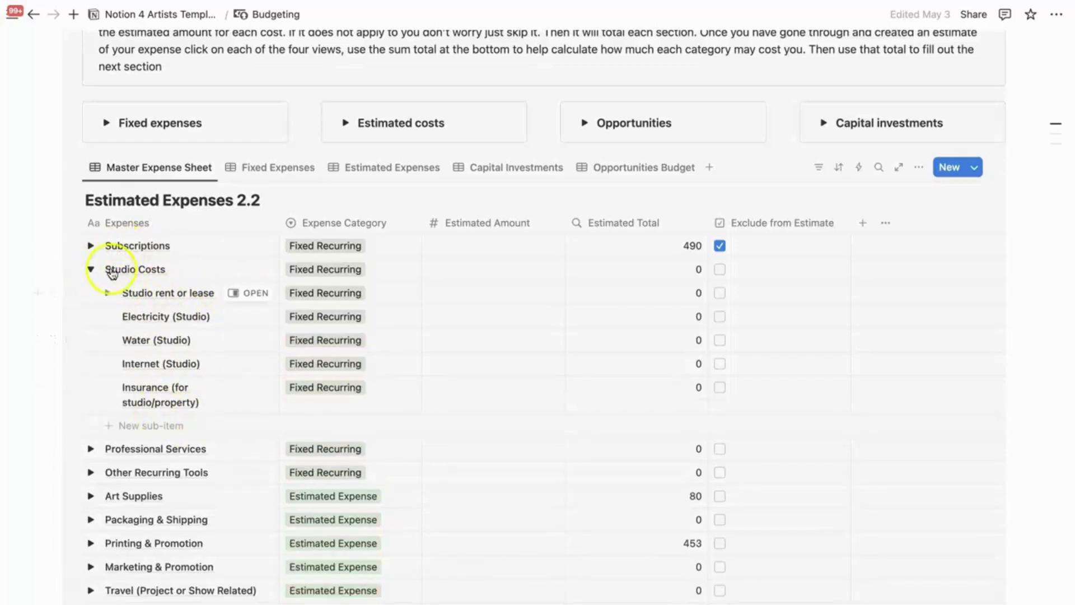
{"action": "left_click", "coordinate": [91, 269]}
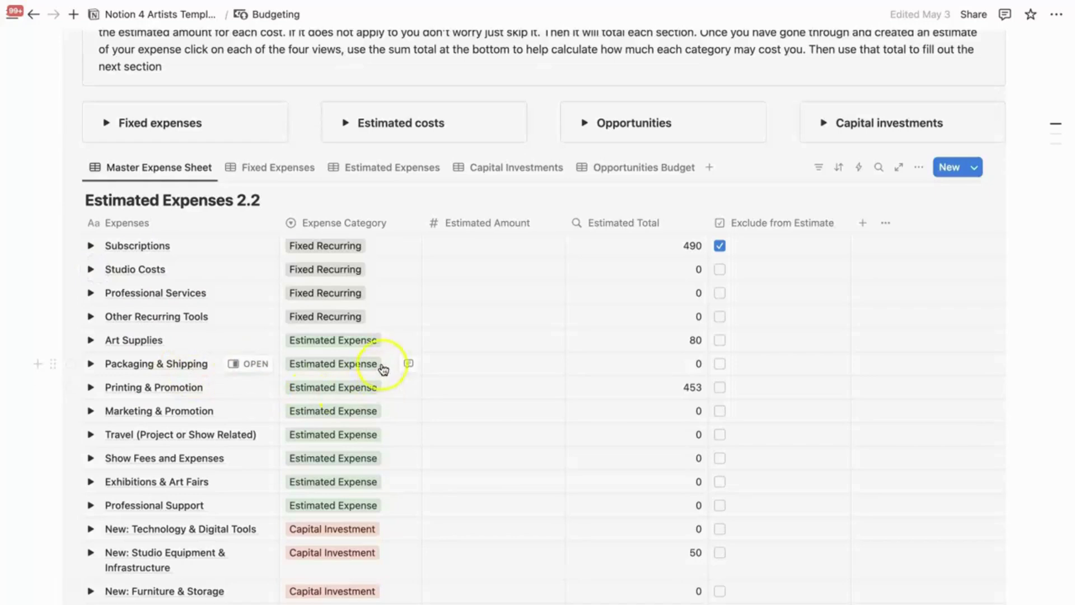
{"action": "left_click", "coordinate": [90, 340]}
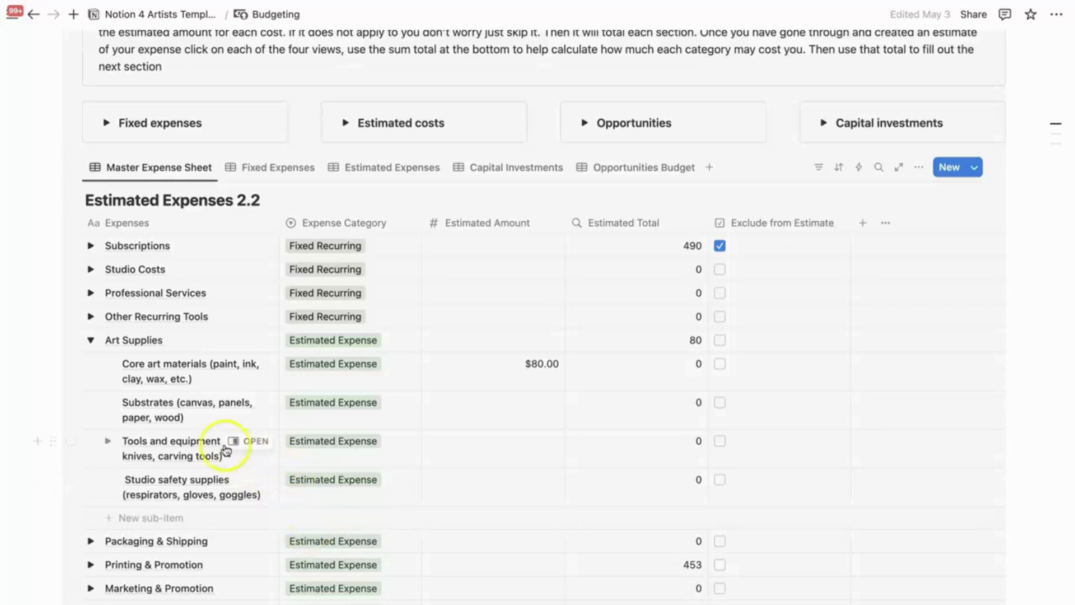
- Add a new sub-item named Wax under Art Supplies
{"action": "left_click", "coordinate": [211, 525]}
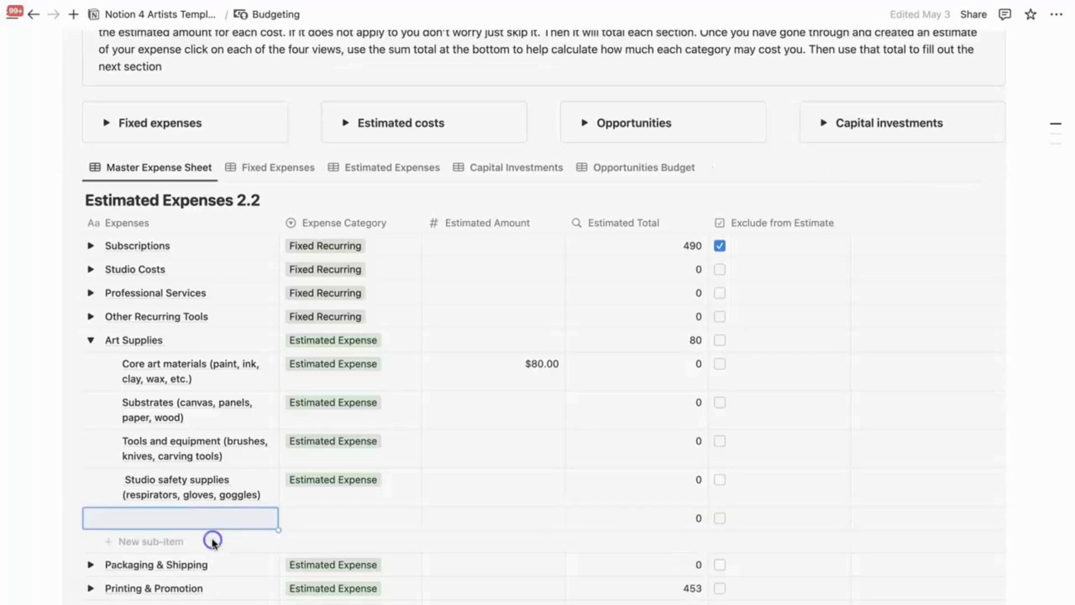
{"action": "left_click", "coordinate": [190, 516]}
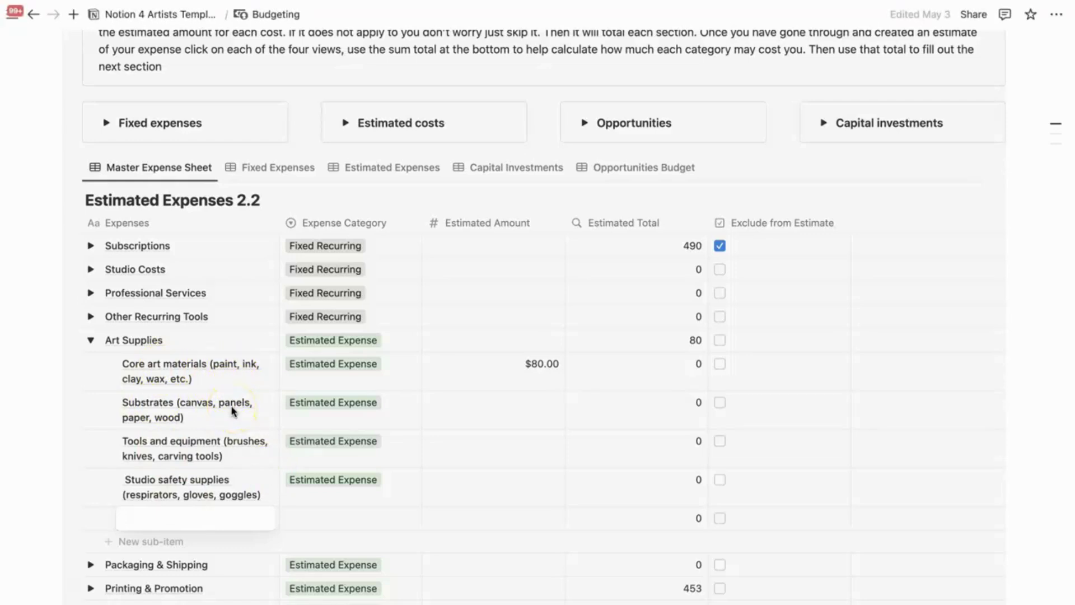
{"action": "type", "text": "Wax"}
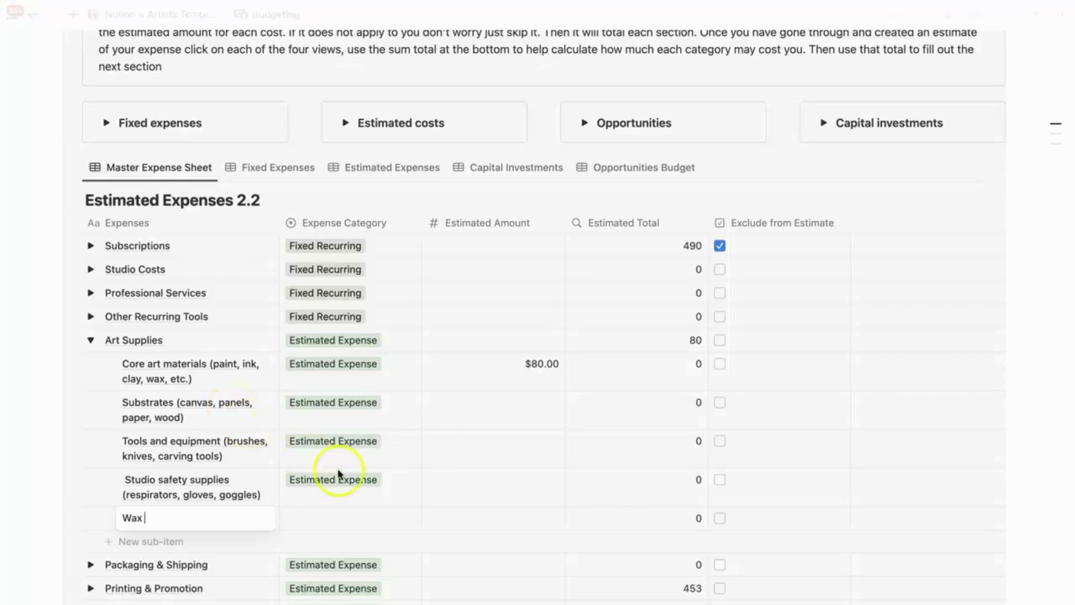
{"action": "left_click", "coordinate": [477, 522]}
- Categorize the Wax sub-item as Estimated Expense and set its estimated amount to $20
{"action": "left_click", "coordinate": [345, 519]}
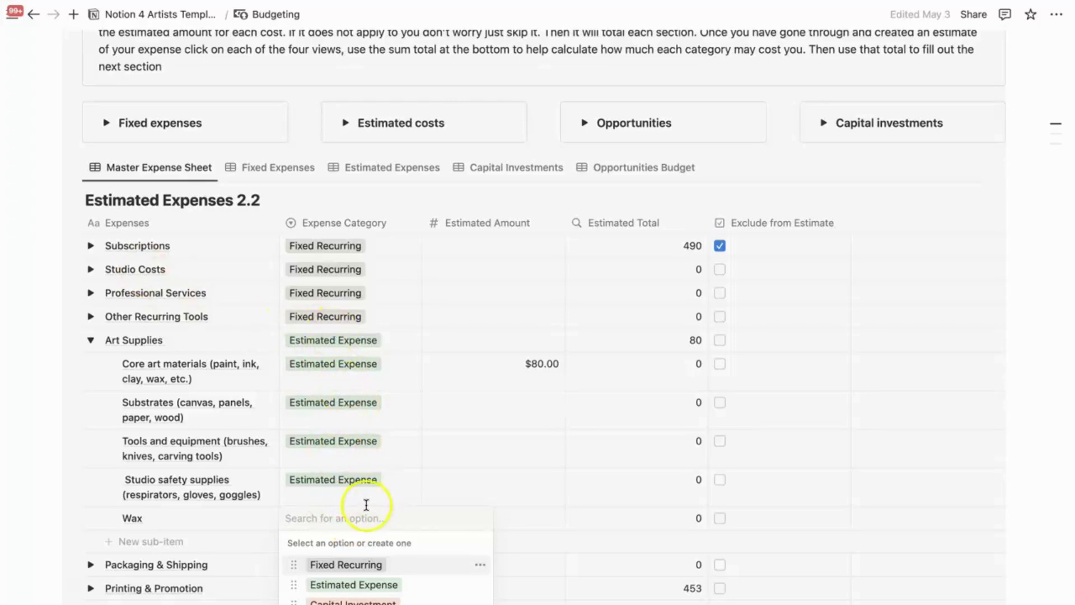
{"action": "left_click", "coordinate": [360, 584]}
{"action": "left_click", "coordinate": [468, 522]}
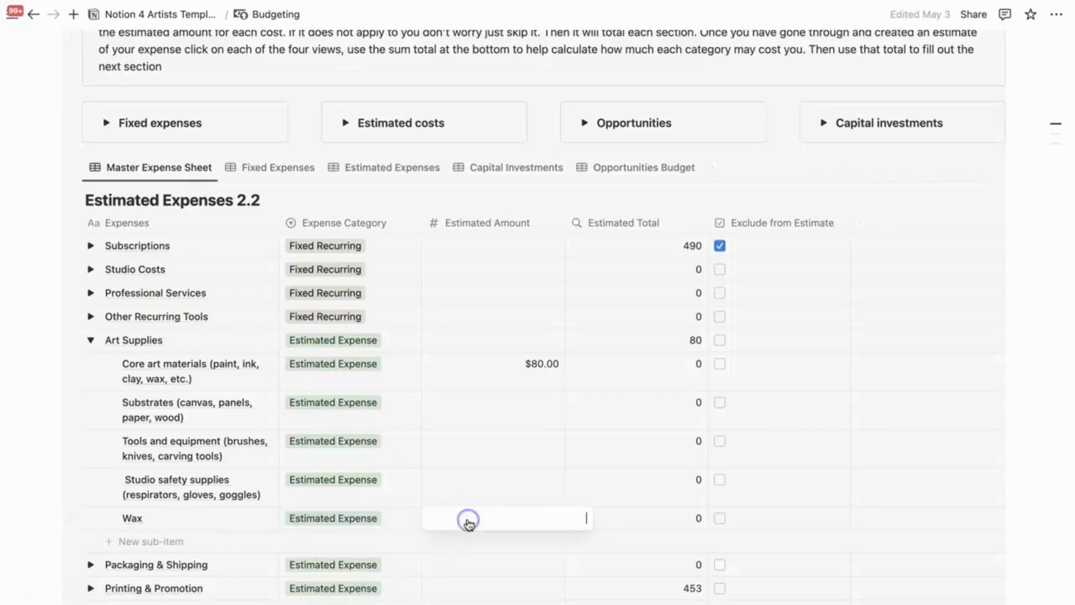
{"action": "type", "text": "20"}
{"action": "key", "text": "Return"}
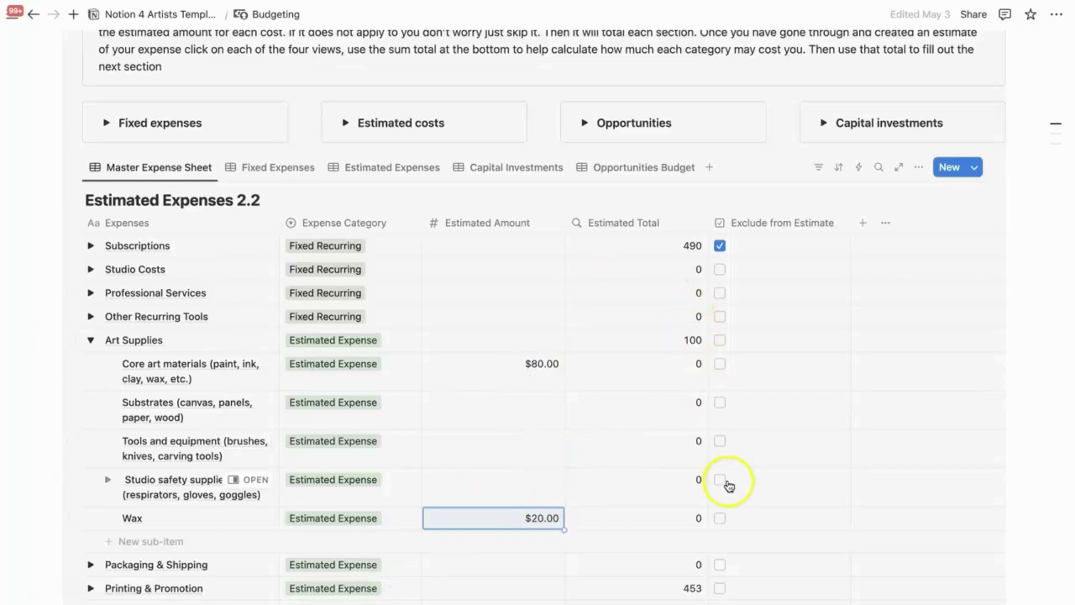
- Exclude Wax from the estimate and include it again to compare the Art Supplies total, and delete the Wax sub-item
{"action": "left_click", "coordinate": [720, 518]}
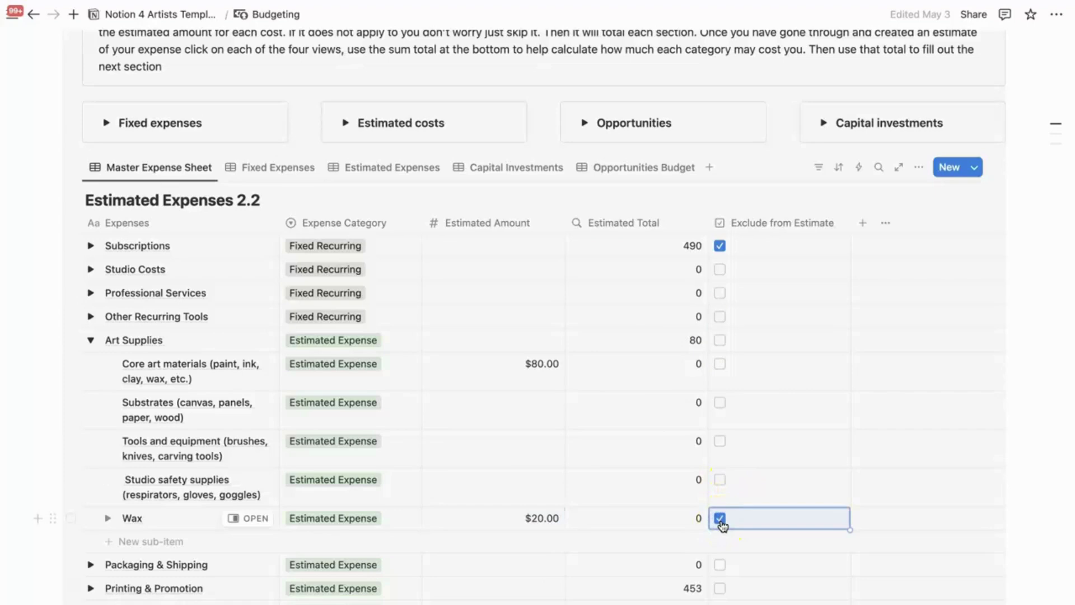
{"action": "left_click", "coordinate": [720, 518]}
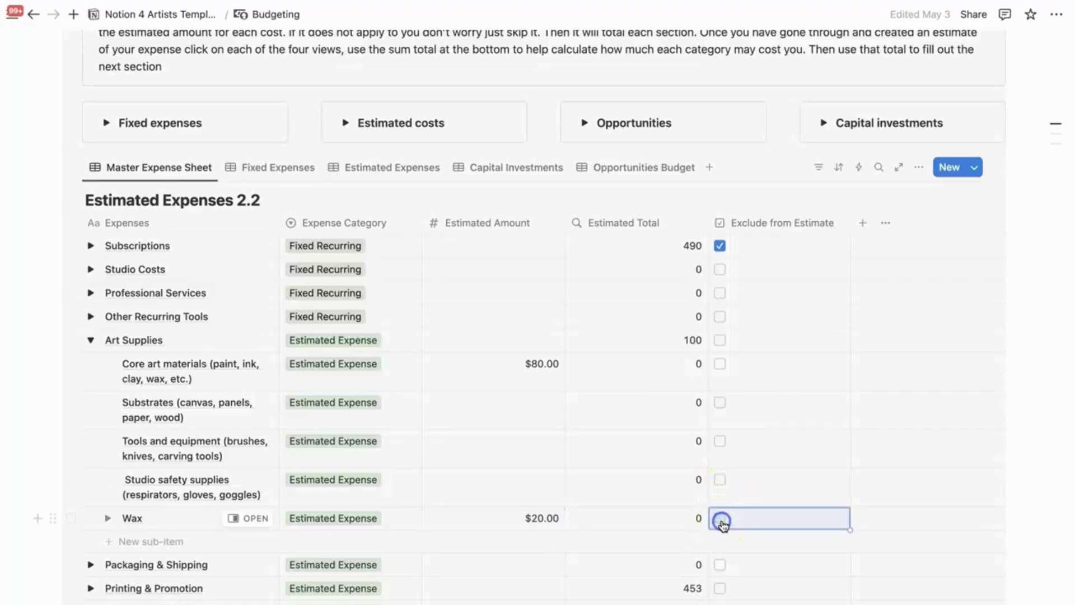
{"action": "left_click", "coordinate": [74, 517]}
{"action": "key", "text": "Delete"}
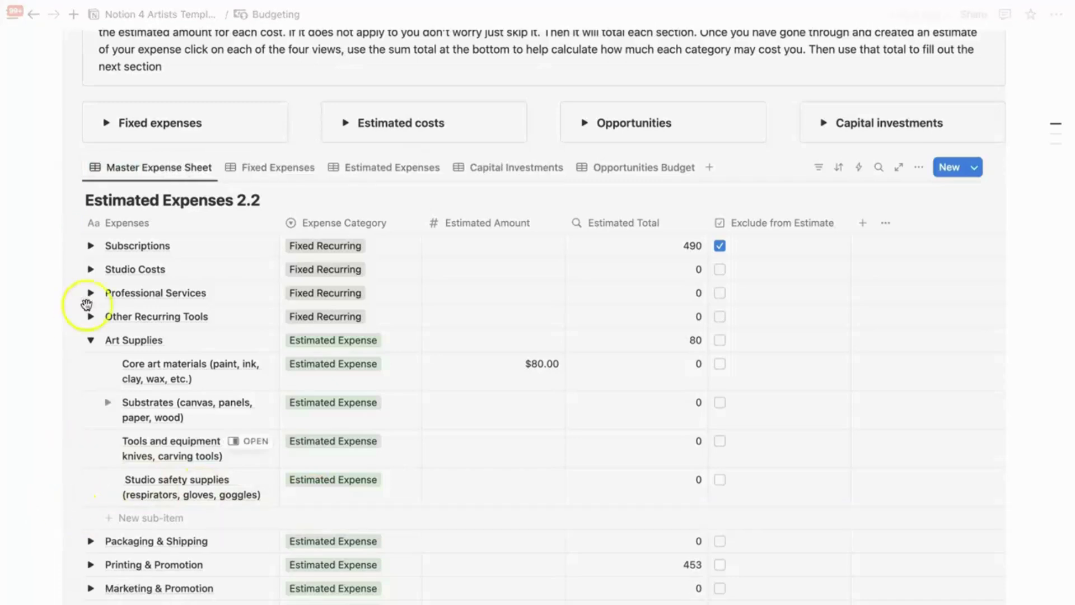
- Collapse Art Supplies and look over the expense categories in the Master Expense Sheet
{"action": "left_click", "coordinate": [91, 339]}
{"action": "scroll", "coordinate": [292, 351], "scroll_direction": "down", "scroll_amount": 1}
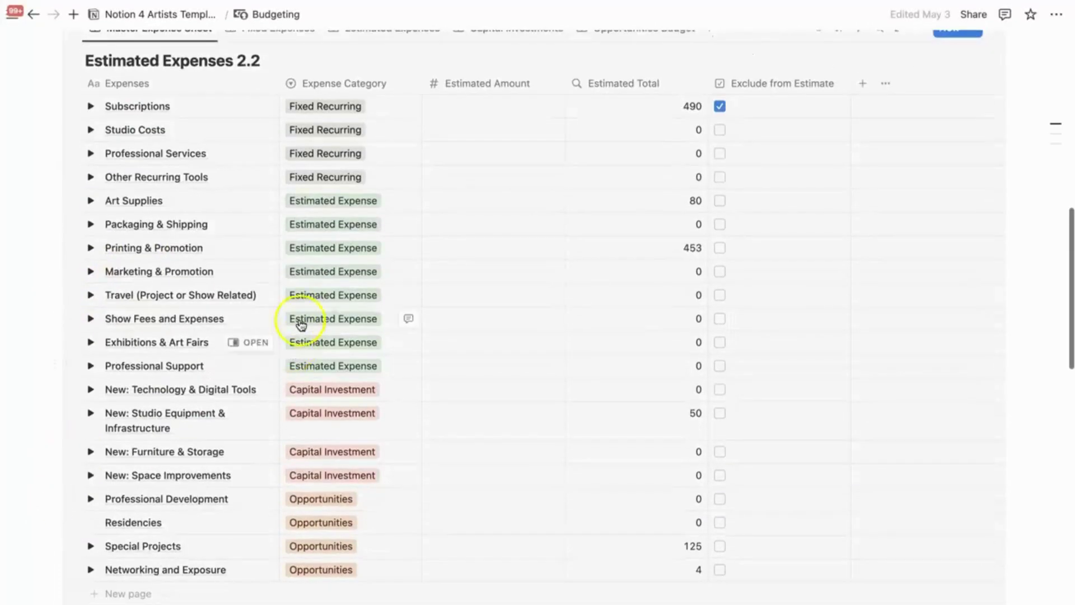
{"action": "scroll", "coordinate": [227, 152], "scroll_direction": "up", "scroll_amount": 2}
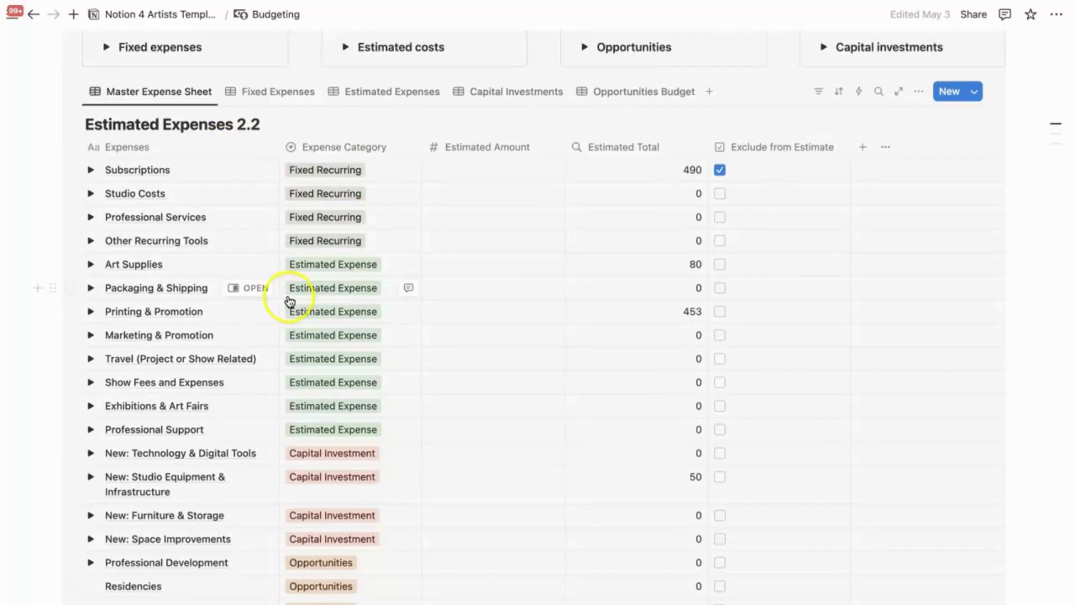
- Open the Fixed Expenses view and examine the Subscriptions breakdown, the summed total and the explanation of fixed expenses
{"action": "left_click", "coordinate": [258, 99]}
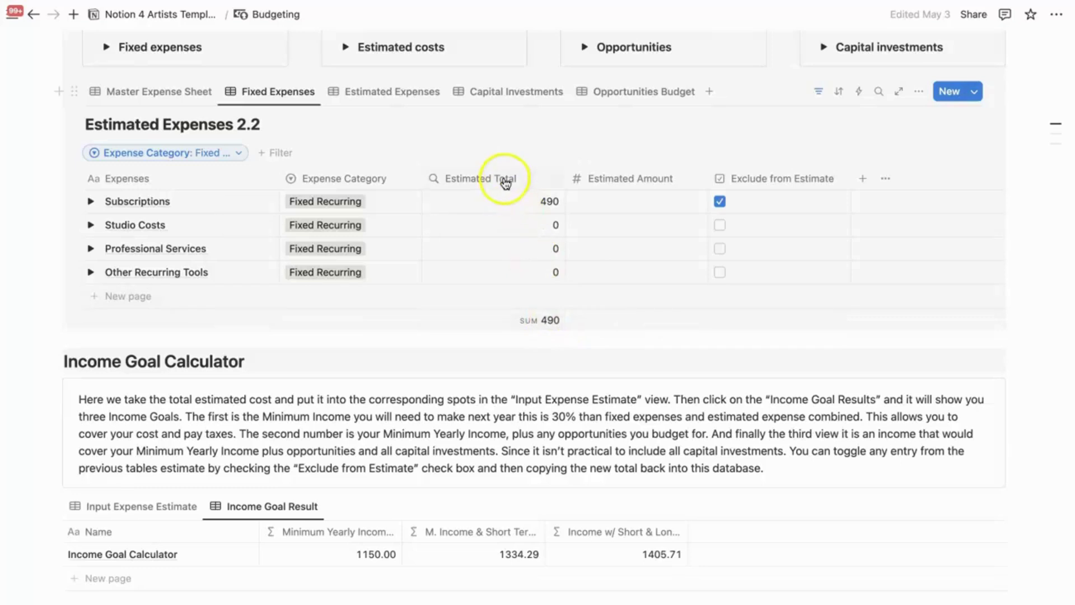
{"action": "left_click", "coordinate": [85, 202]}
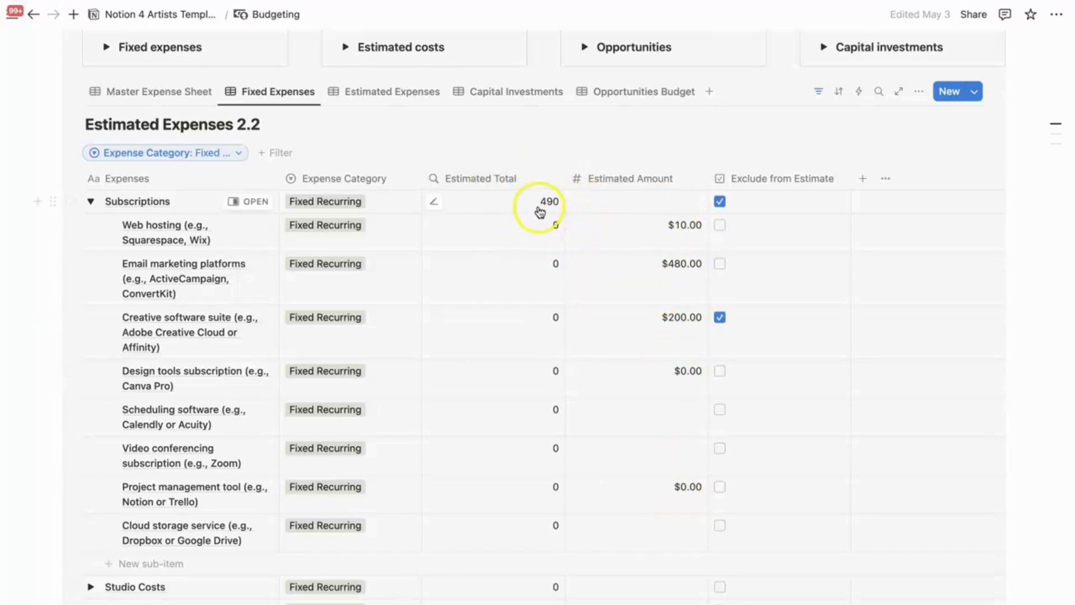
{"action": "left_click", "coordinate": [91, 202]}
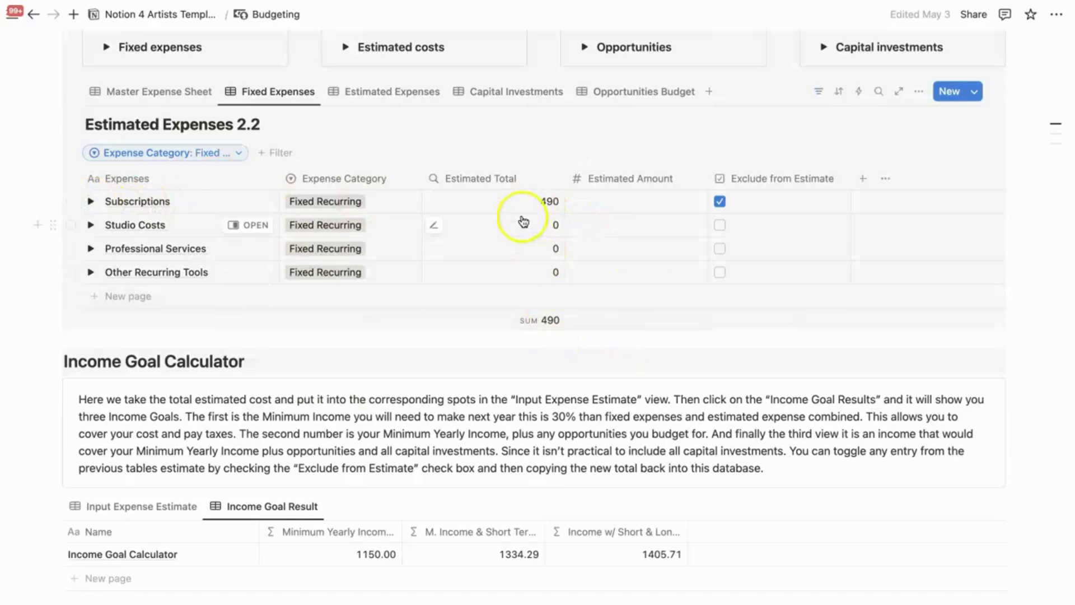
{"action": "scroll", "coordinate": [434, 140], "scroll_direction": "up", "scroll_amount": 2}
{"action": "left_click", "coordinate": [106, 88]}
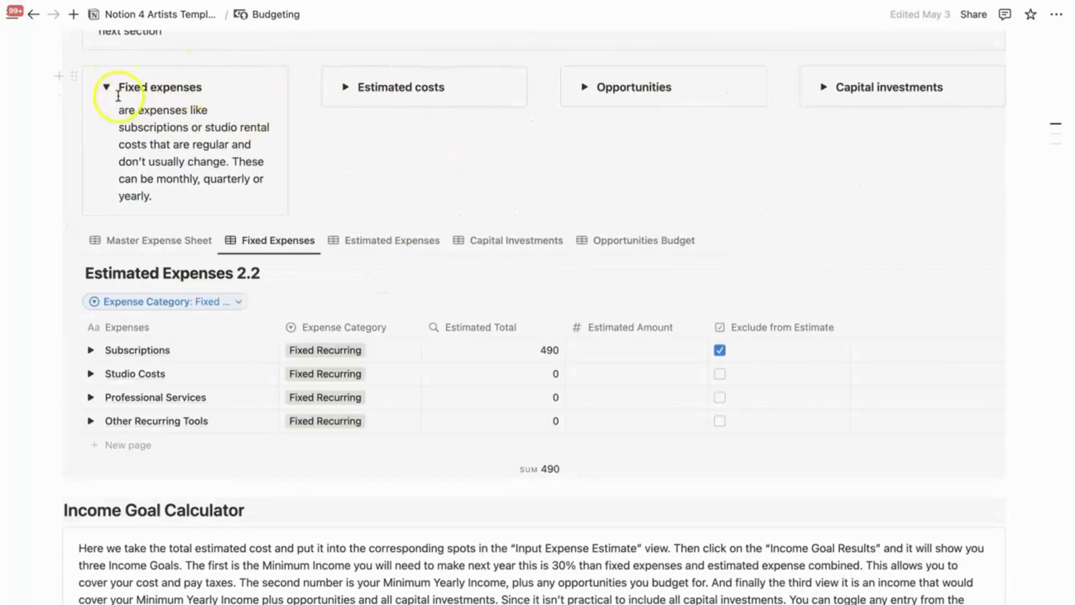
{"action": "left_click", "coordinate": [107, 87]}
- Set Fixed Expenses to 490 for the Income Goal Calculator entry in the Input Expense Estimate view
{"action": "scroll", "coordinate": [551, 372], "scroll_direction": "down", "scroll_amount": 2}
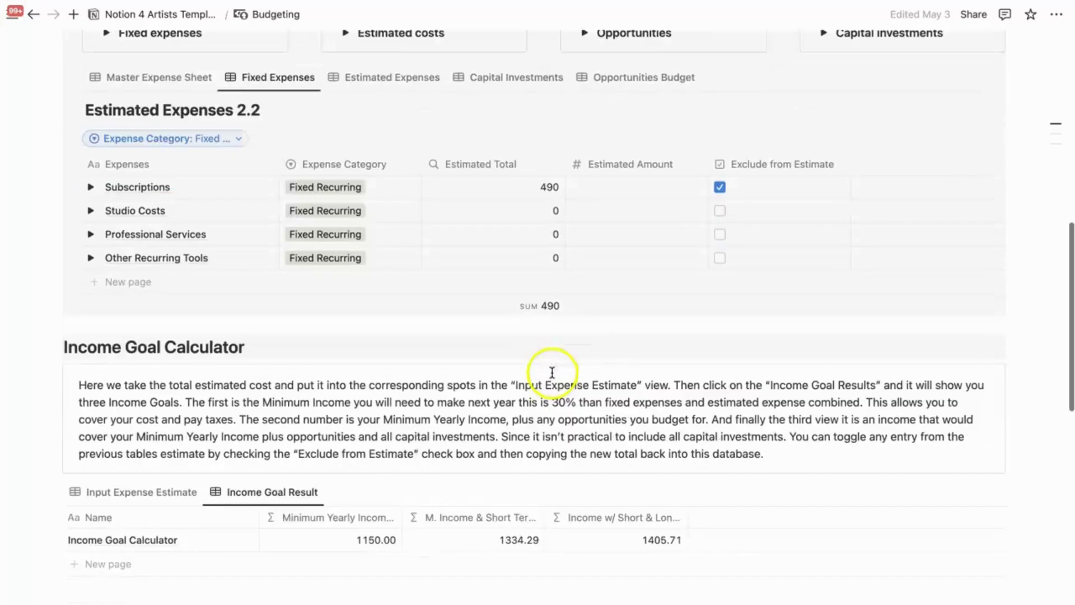
{"action": "left_click", "coordinate": [183, 492]}
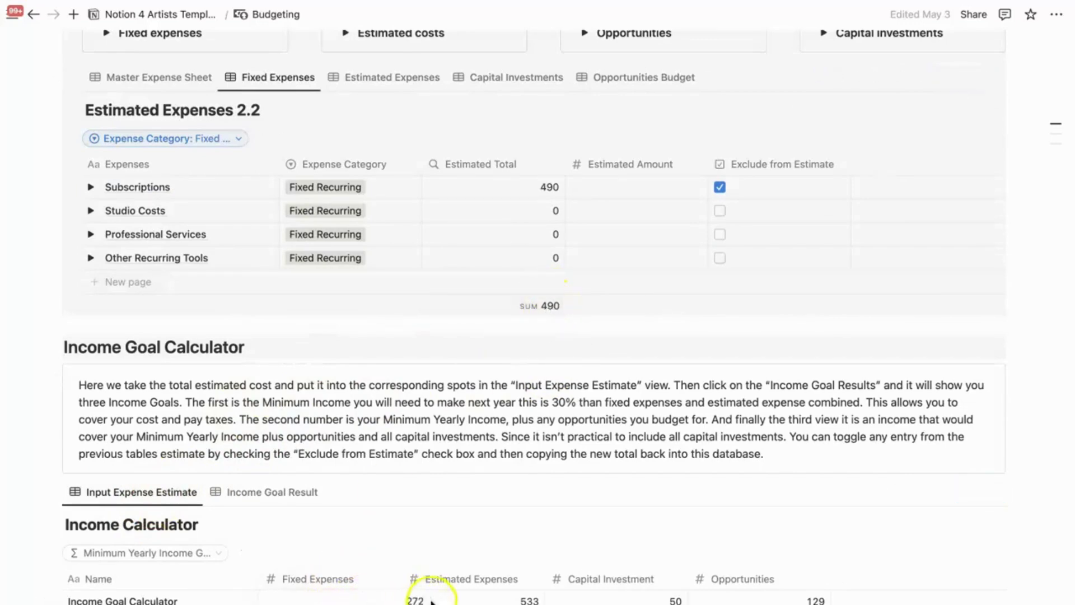
{"action": "key", "text": "BackSpace"}
{"action": "key", "text": "BackSpace"}
{"action": "key", "text": "BackSpace"}
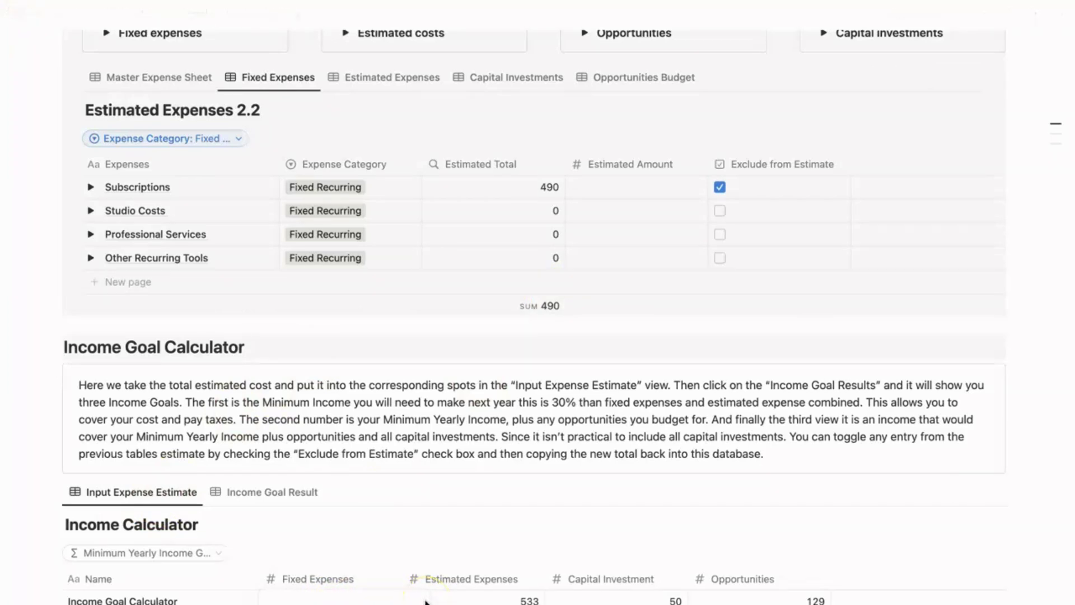
{"action": "type", "text": "490"}
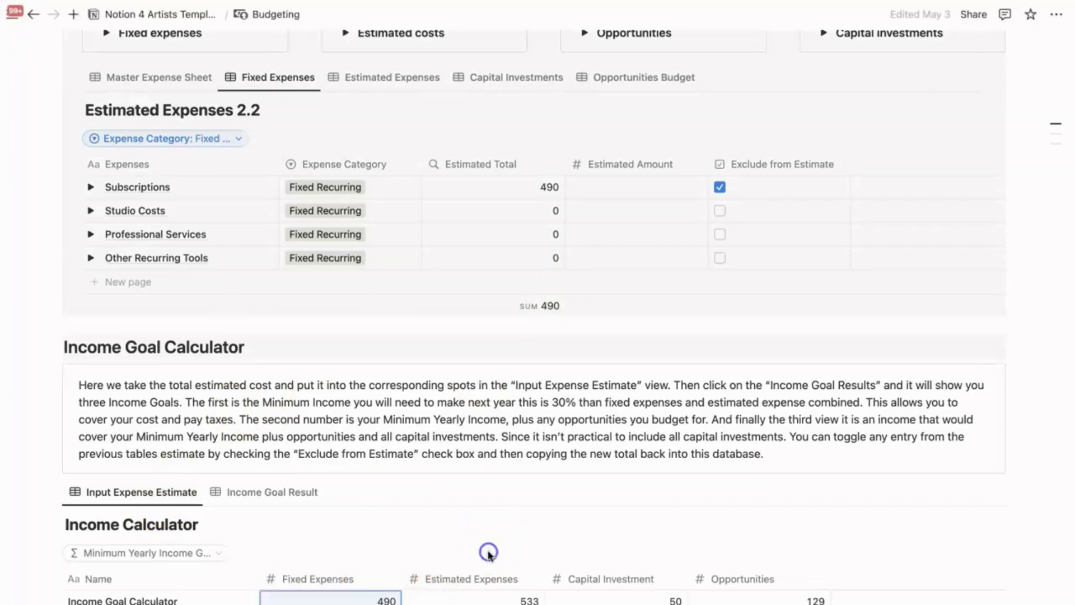
- Check the summed totals in the Estimated Expenses, Capital Investments and Opportunities Budget views
{"action": "left_click", "coordinate": [360, 78]}
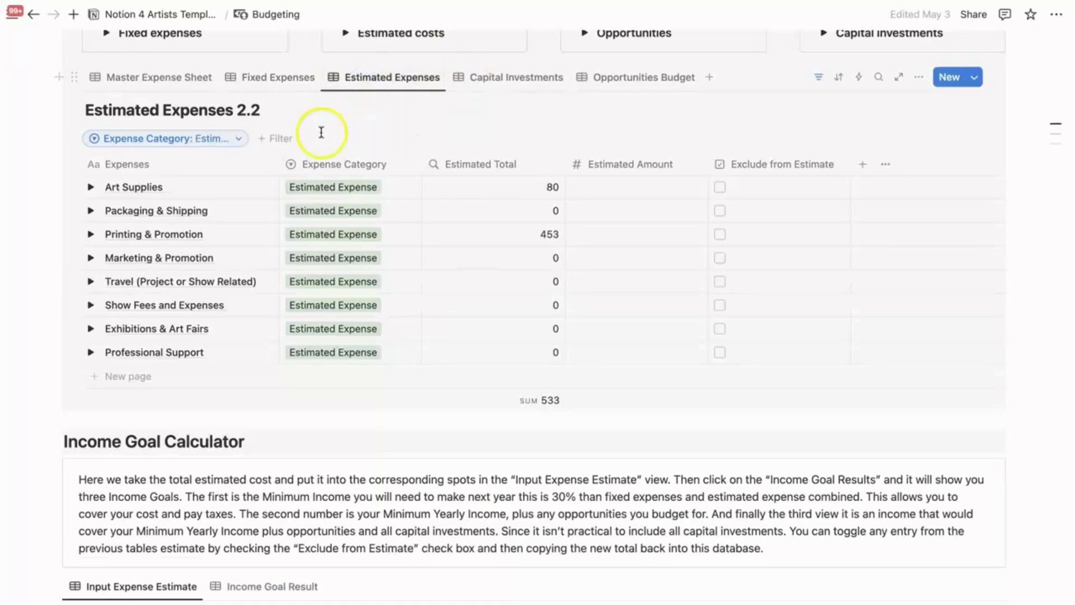
{"action": "left_click", "coordinate": [195, 77]}
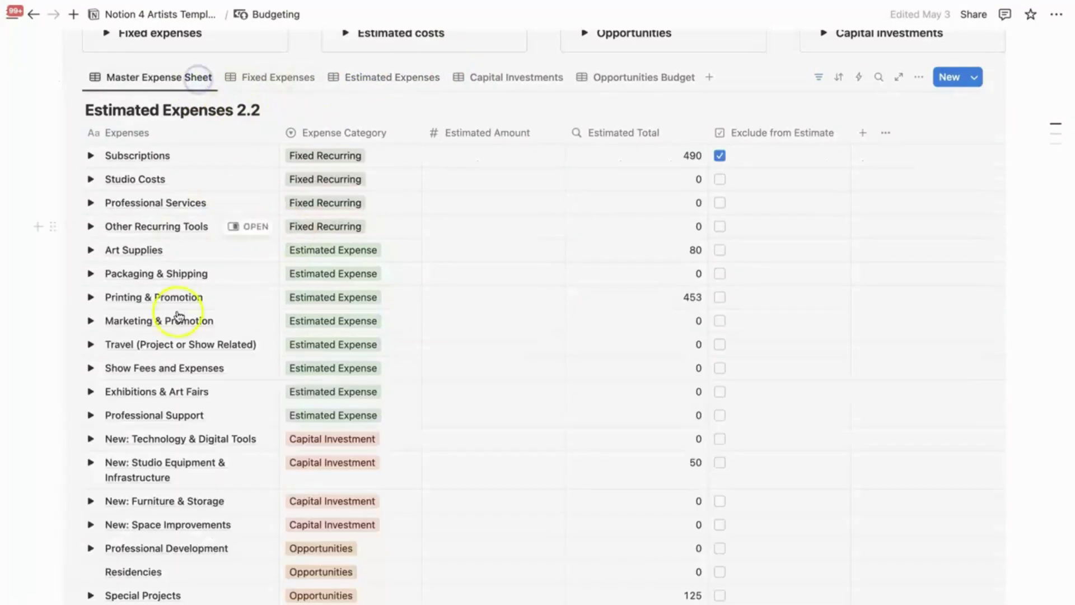
{"action": "left_click", "coordinate": [400, 79]}
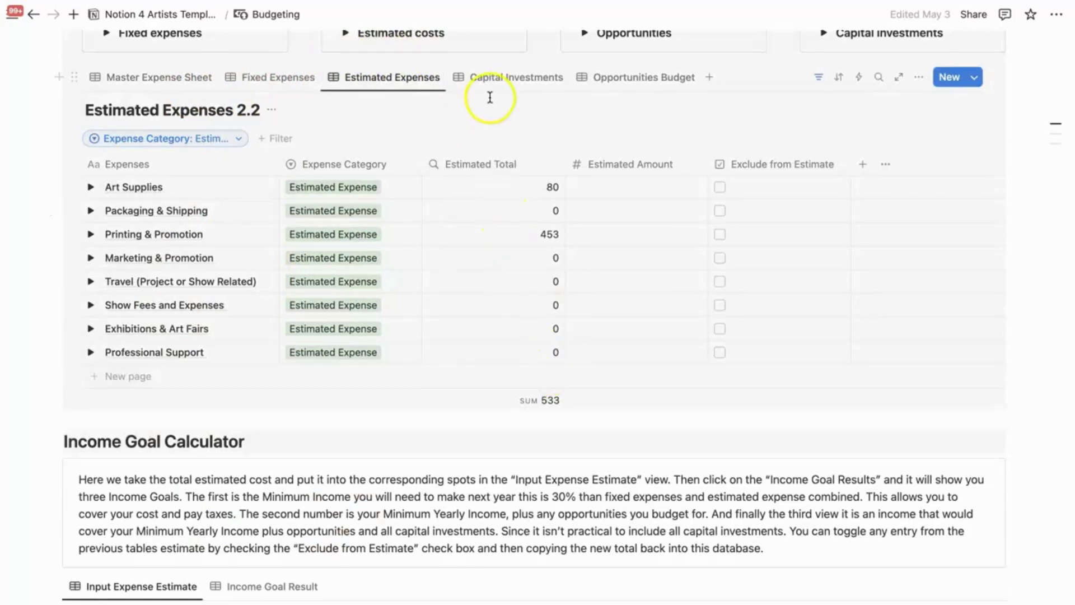
{"action": "left_click", "coordinate": [499, 78]}
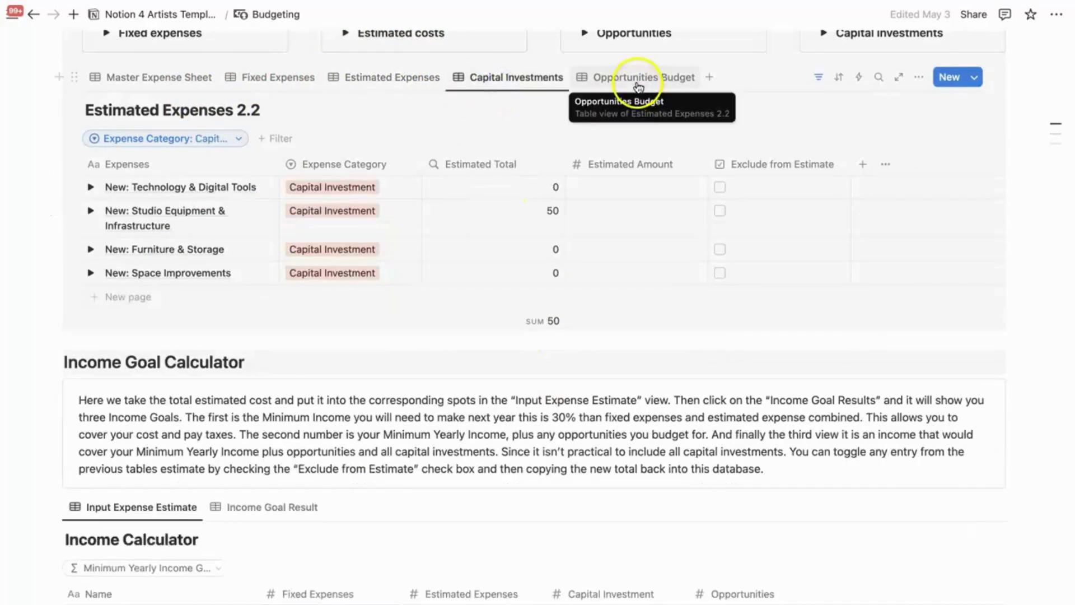
{"action": "left_click", "coordinate": [637, 84]}
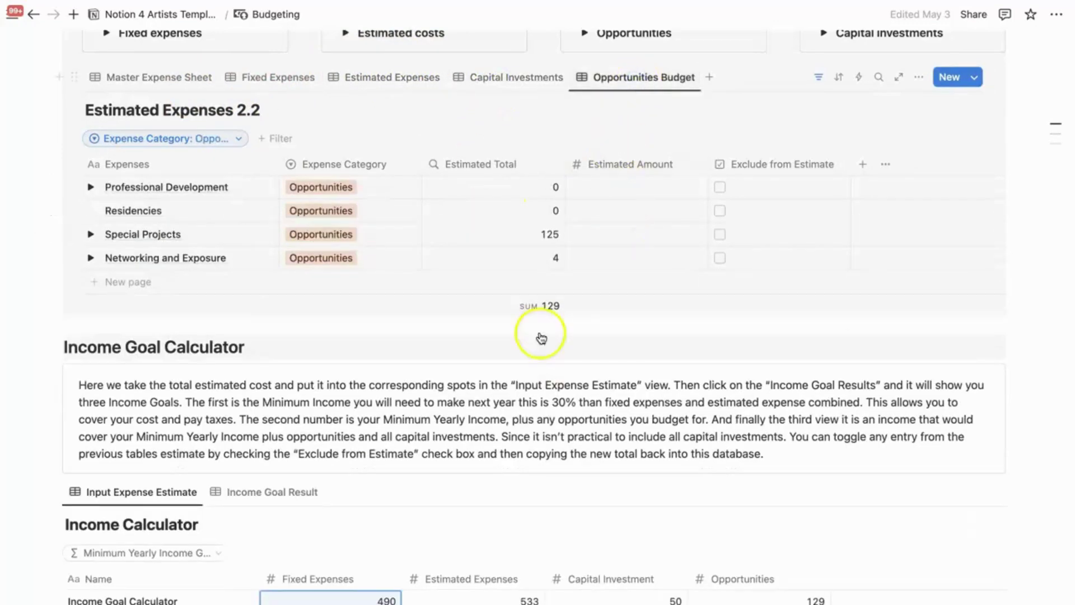
- Compare the Income Calculator's expense inputs with the income goals in the Income Goal Result view
{"action": "scroll", "coordinate": [442, 476], "scroll_direction": "down", "scroll_amount": 3}
{"action": "scroll", "coordinate": [442, 476], "scroll_direction": "down", "scroll_amount": 1}
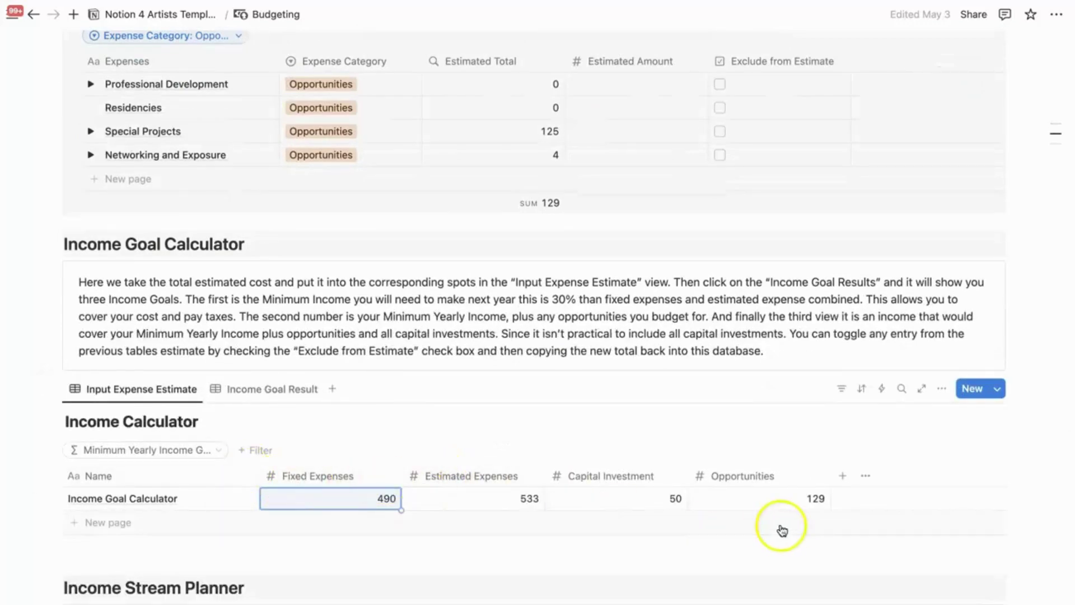
{"action": "left_click", "coordinate": [262, 395]}
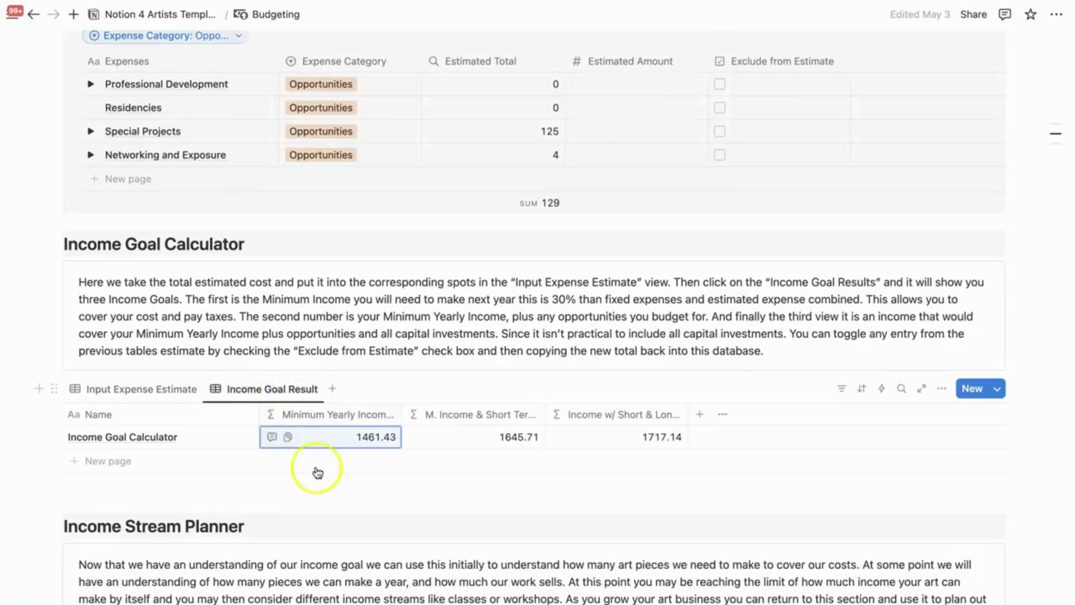
{"action": "left_click", "coordinate": [170, 397]}
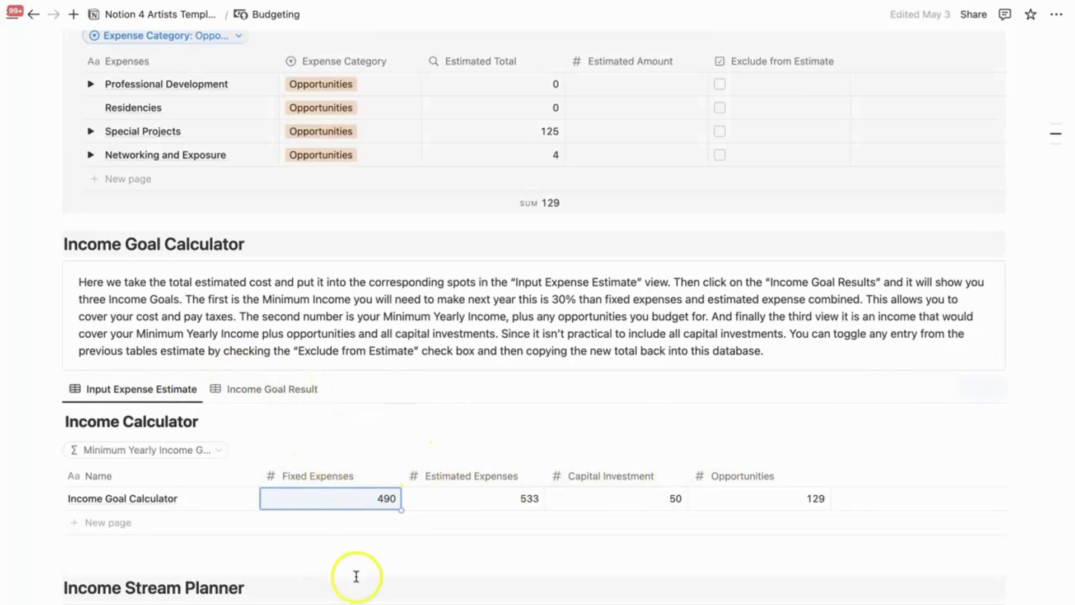
{"action": "left_click", "coordinate": [272, 391]}
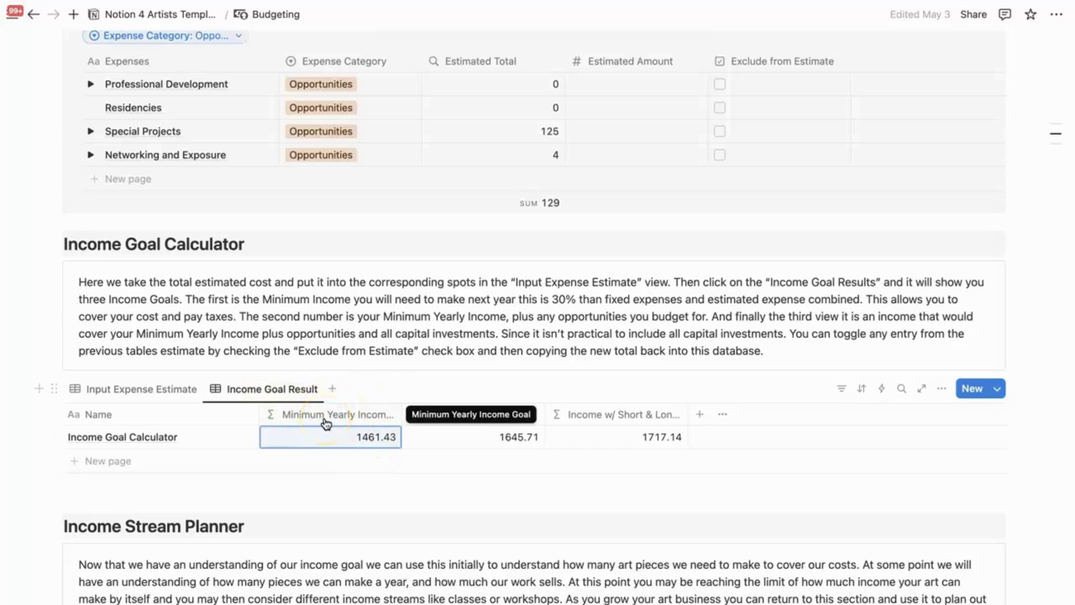
- Review the expense category overview and the calculator's explanation alongside the Minimum Yearly Income Goal
{"action": "scroll", "coordinate": [336, 325], "scroll_direction": "up", "scroll_amount": 5}
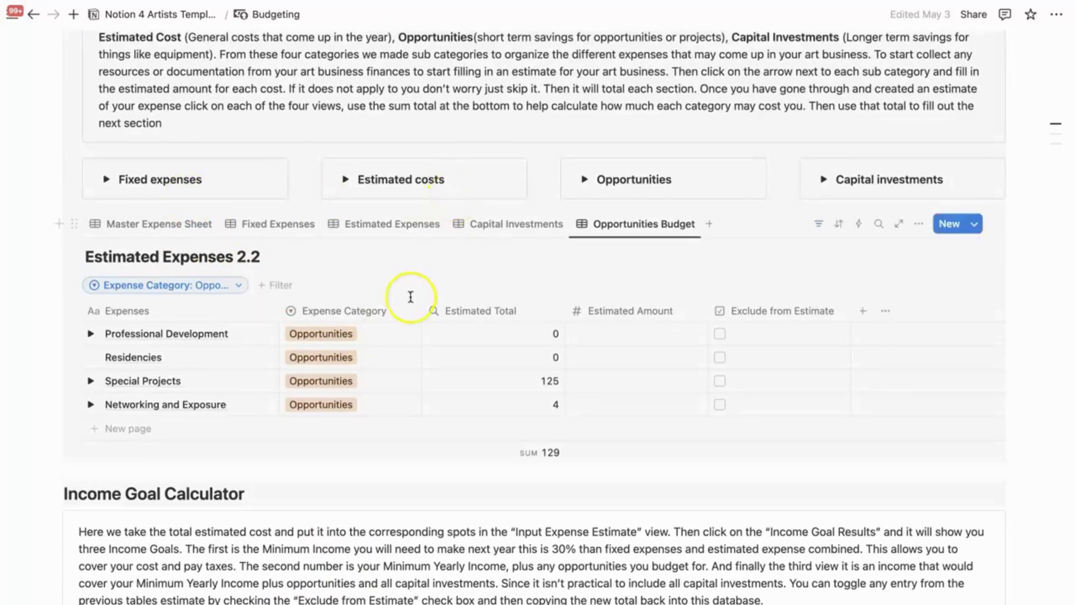
{"action": "scroll", "coordinate": [413, 295], "scroll_direction": "down", "scroll_amount": 1}
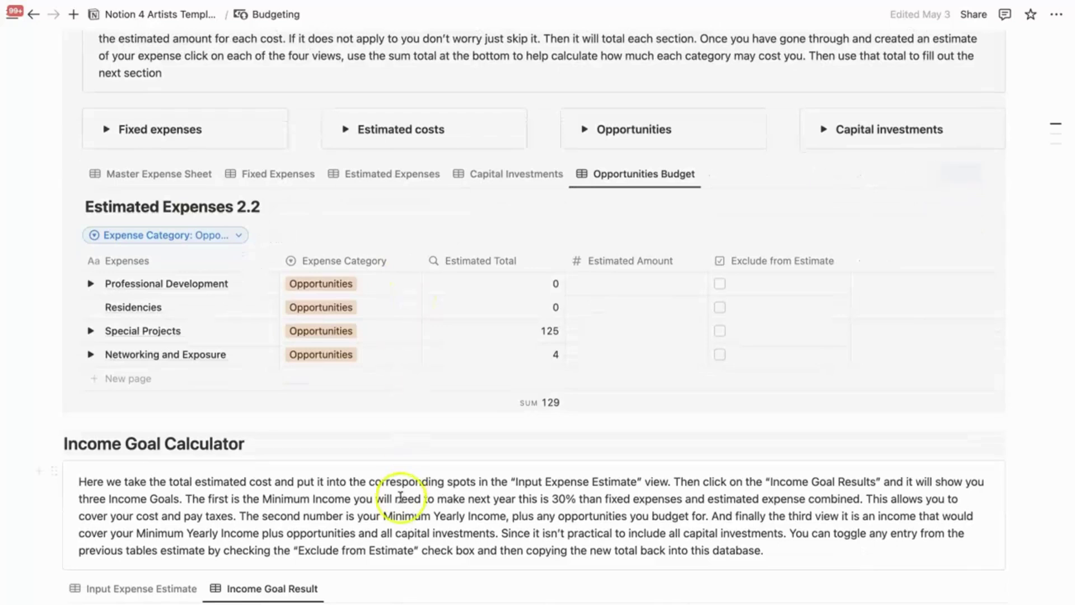
{"action": "scroll", "coordinate": [392, 499], "scroll_direction": "down", "scroll_amount": 1}
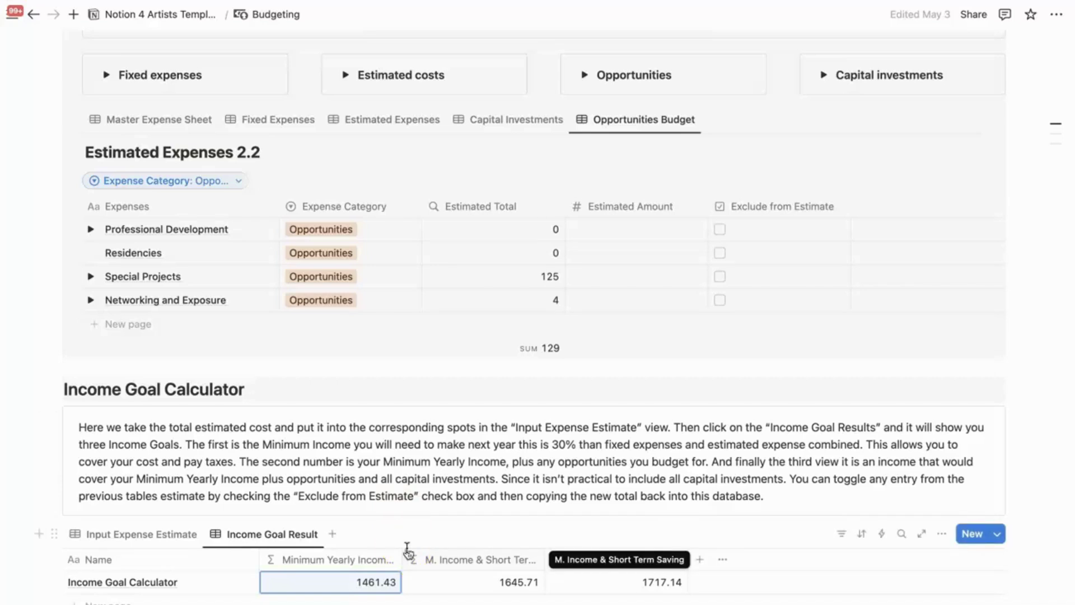
{"action": "left_click", "coordinate": [374, 587]}
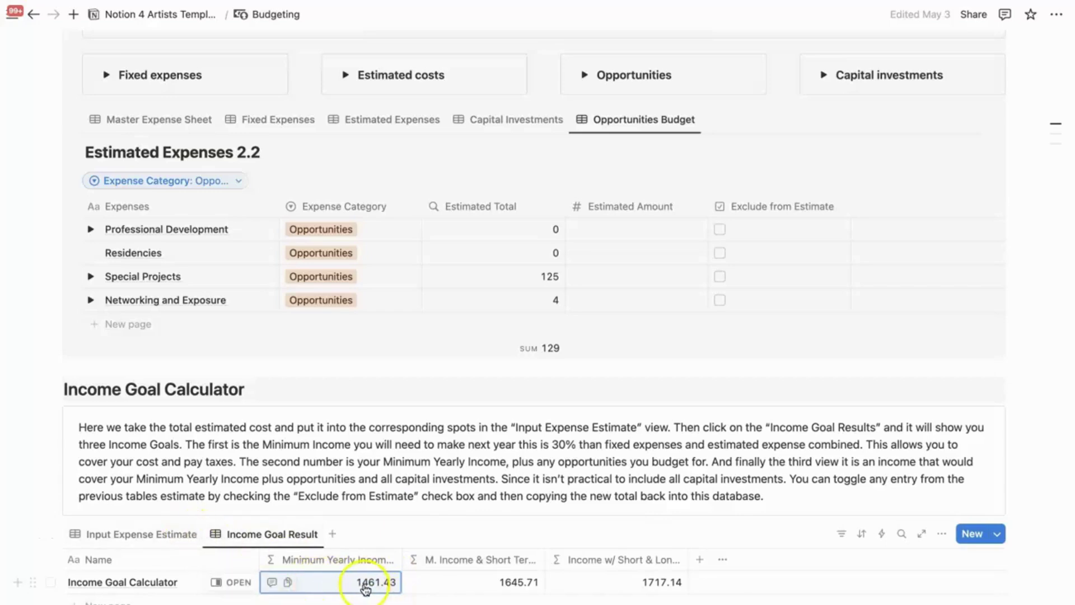
- Return to the Input Expense Estimate view and inspect the Fixed Expenses and Estimated Expenses values, keeping them as entered
{"action": "left_click", "coordinate": [180, 540]}
{"action": "scroll", "coordinate": [260, 562], "scroll_direction": "down", "scroll_amount": 3}
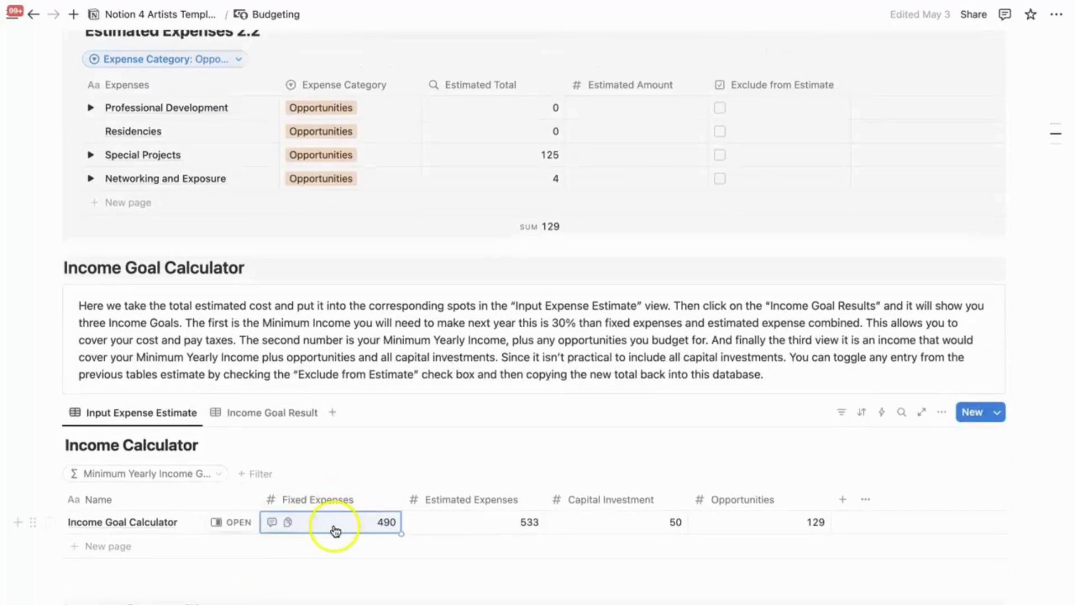
{"action": "left_click", "coordinate": [477, 521]}
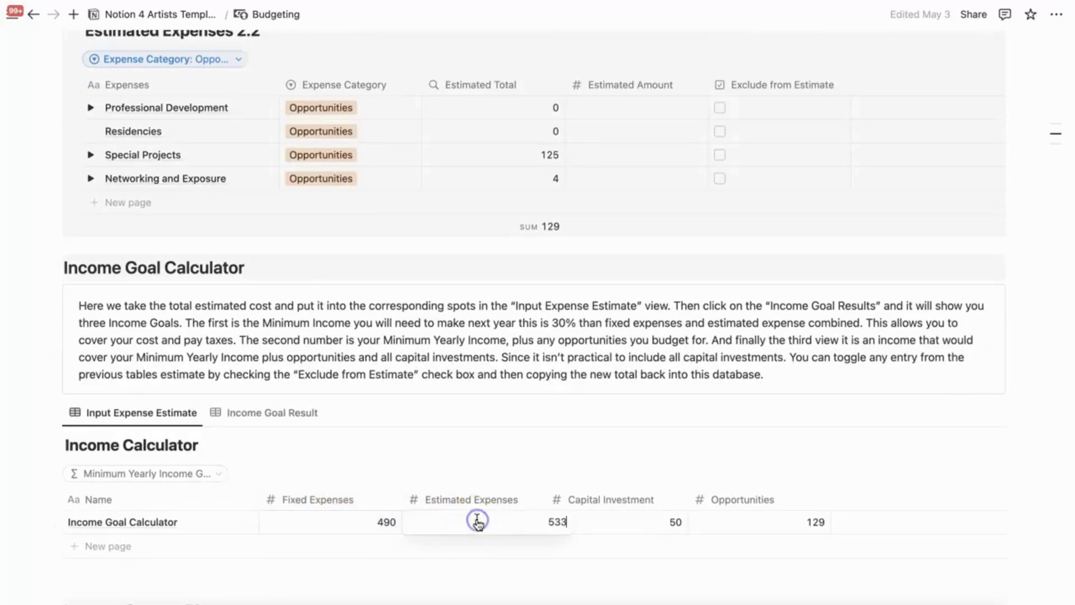
{"action": "key", "text": "Escape"}
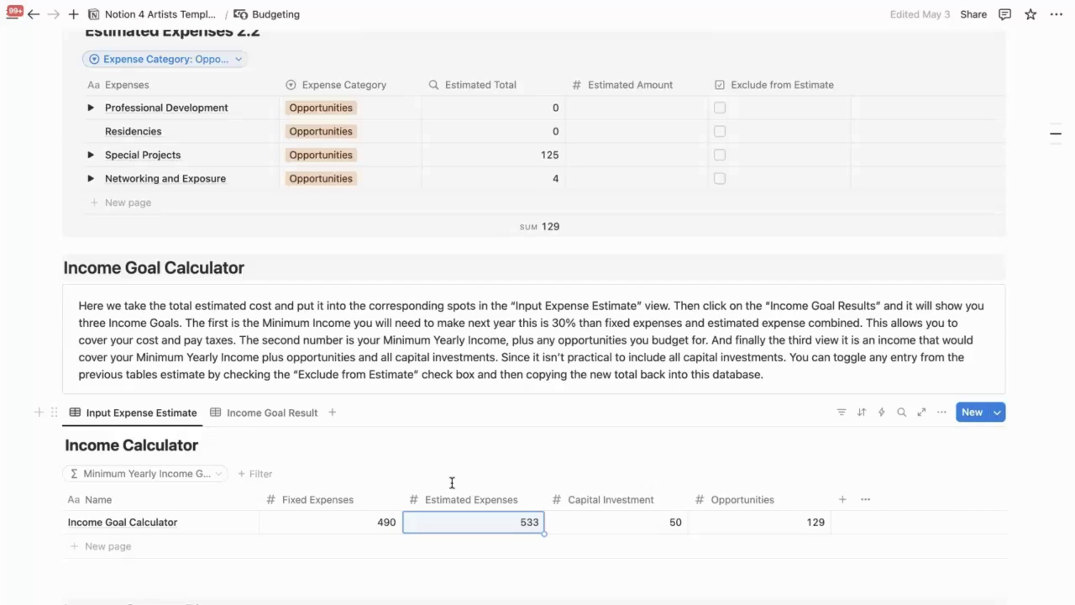
- Show the Income Goal Result view and compare its three income goals with the Opportunities expenses and the calculator's explanation
{"action": "left_click", "coordinate": [300, 413]}
{"action": "left_click", "coordinate": [344, 450]}
{"action": "left_click", "coordinate": [349, 485]}
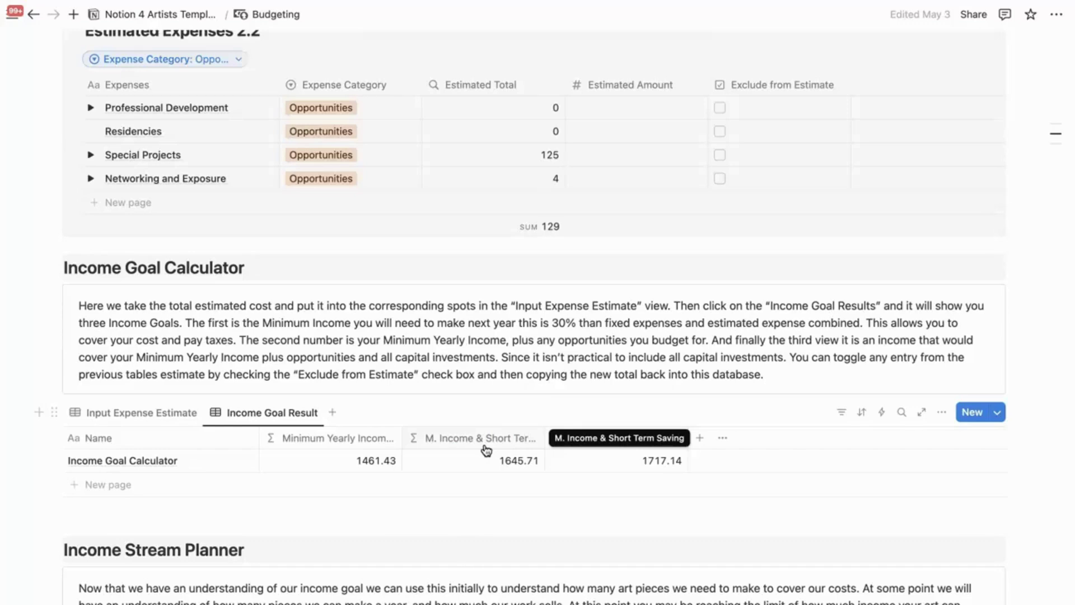
{"action": "scroll", "coordinate": [486, 451], "scroll_direction": "up", "scroll_amount": 3}
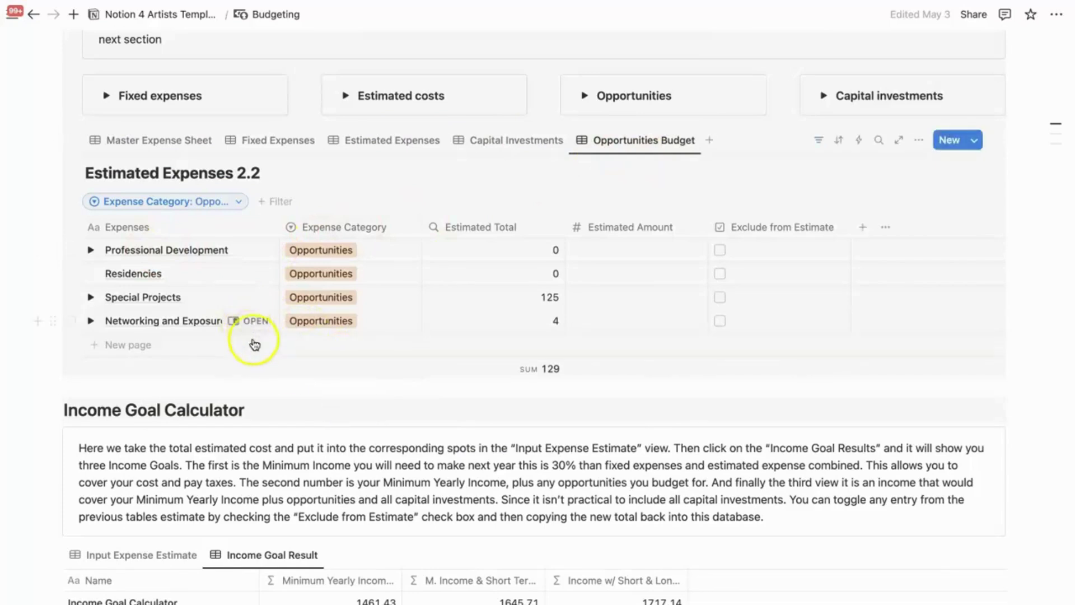
{"action": "scroll", "coordinate": [364, 448], "scroll_direction": "down", "scroll_amount": 2}
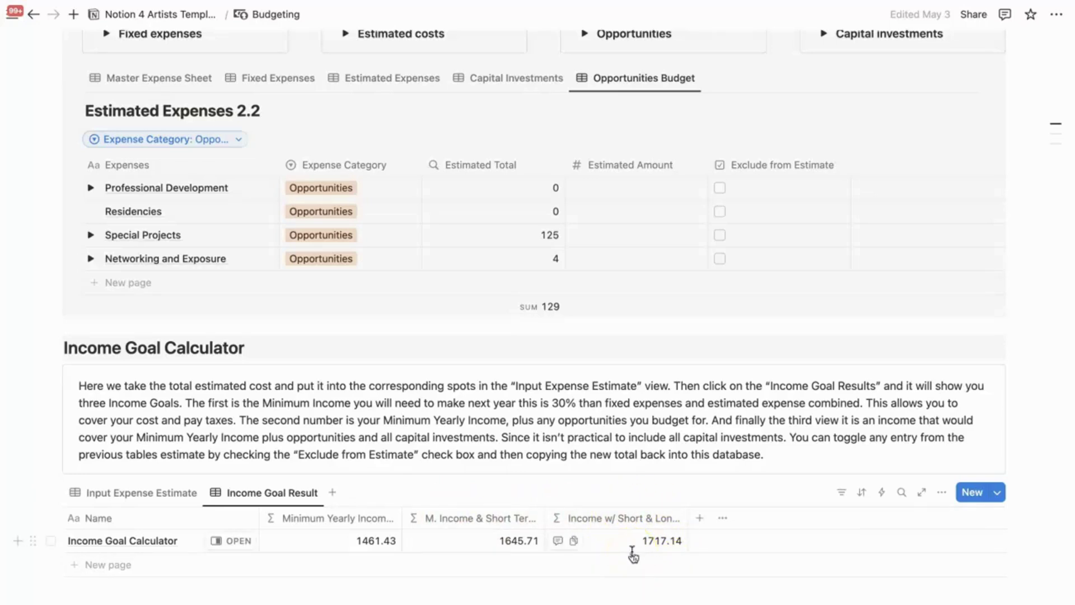
- Move the Capital Investments view behind Opportunities Budget in the Estimated Expenses 2.2 database and show that view
{"action": "left_click_drag", "start_coordinate": [504, 78], "coordinate": [651, 81]}
{"action": "left_click", "coordinate": [651, 81]}
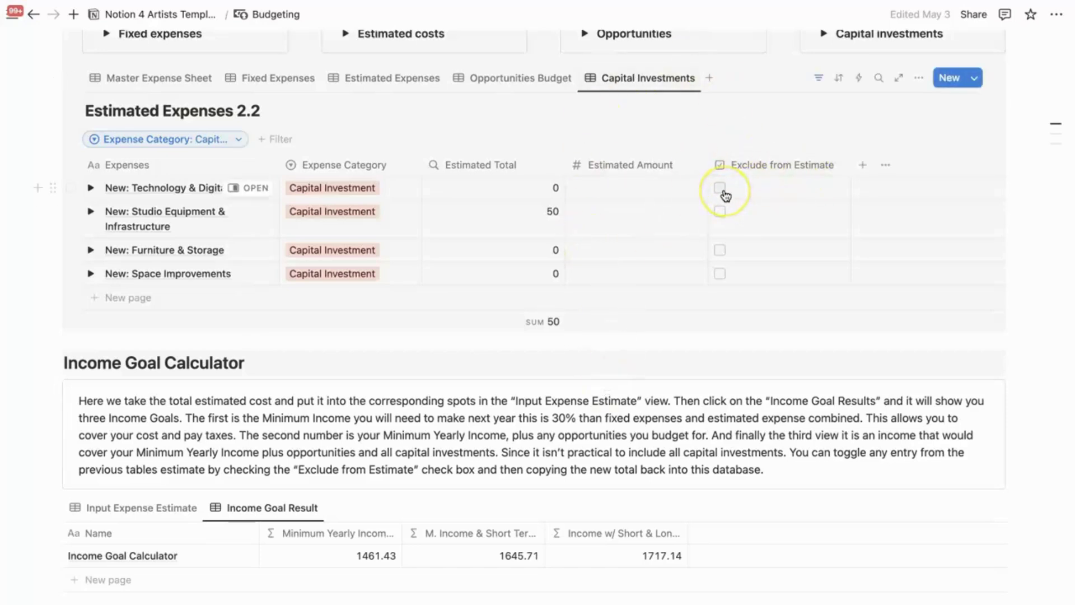
- Expand New: Technology & Digital Tools and review the capital investment items alongside the income goals
{"action": "left_click", "coordinate": [90, 188]}
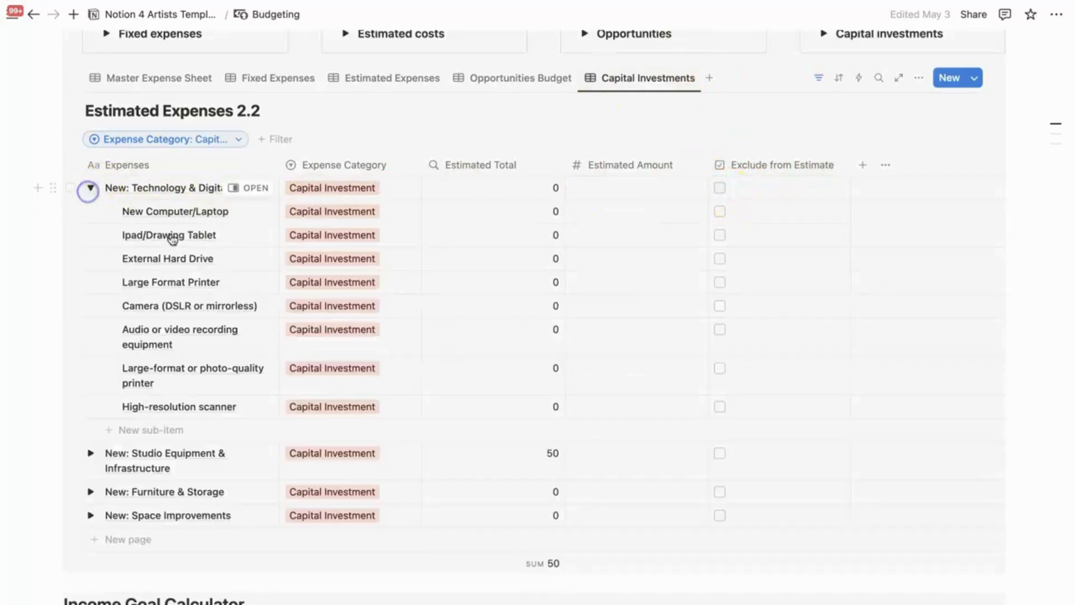
{"action": "scroll", "coordinate": [542, 321], "scroll_direction": "down", "scroll_amount": 2}
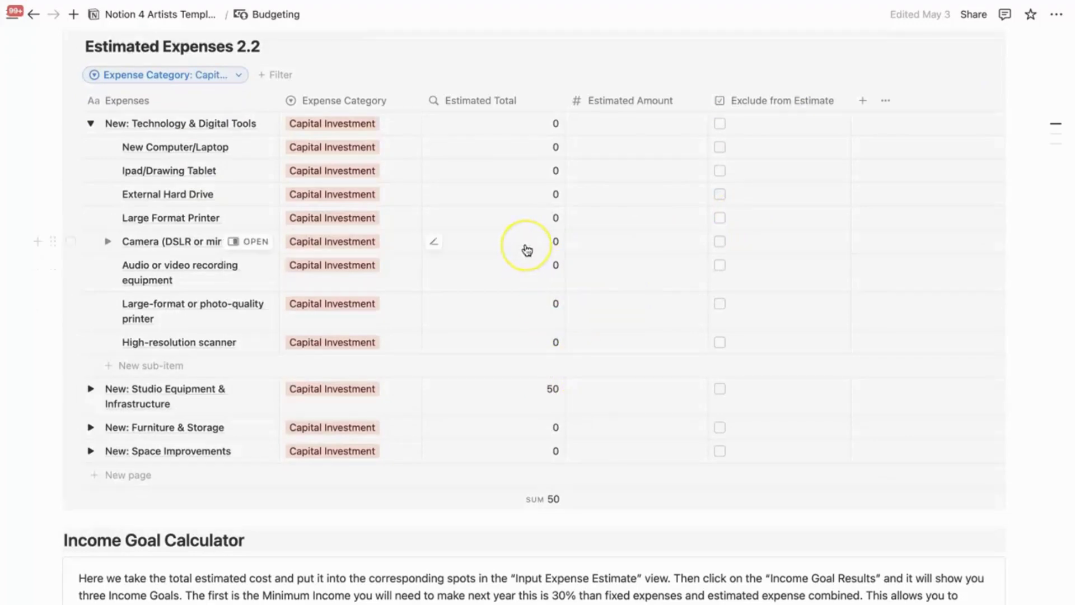
{"action": "scroll", "coordinate": [585, 333], "scroll_direction": "down", "scroll_amount": 6}
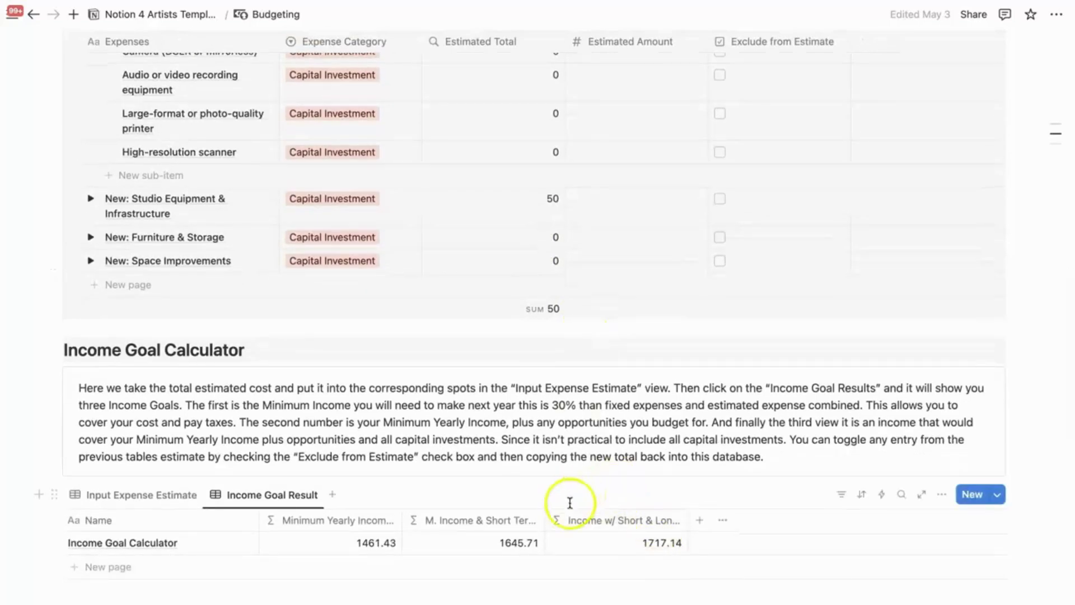
{"action": "scroll", "coordinate": [667, 528], "scroll_direction": "up", "scroll_amount": 4}
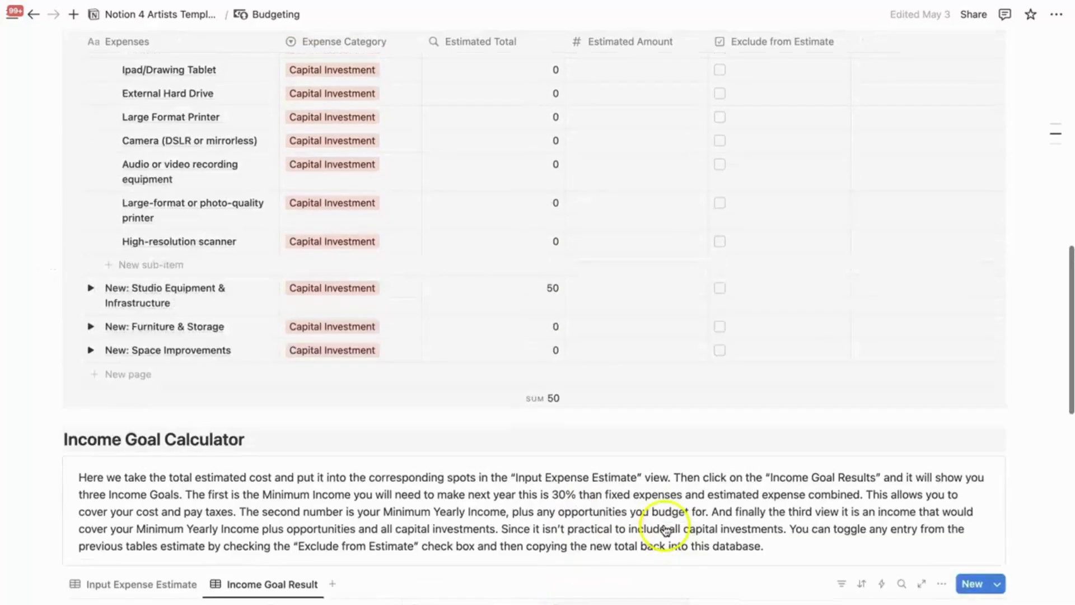
{"action": "scroll", "coordinate": [527, 273], "scroll_direction": "up", "scroll_amount": 2}
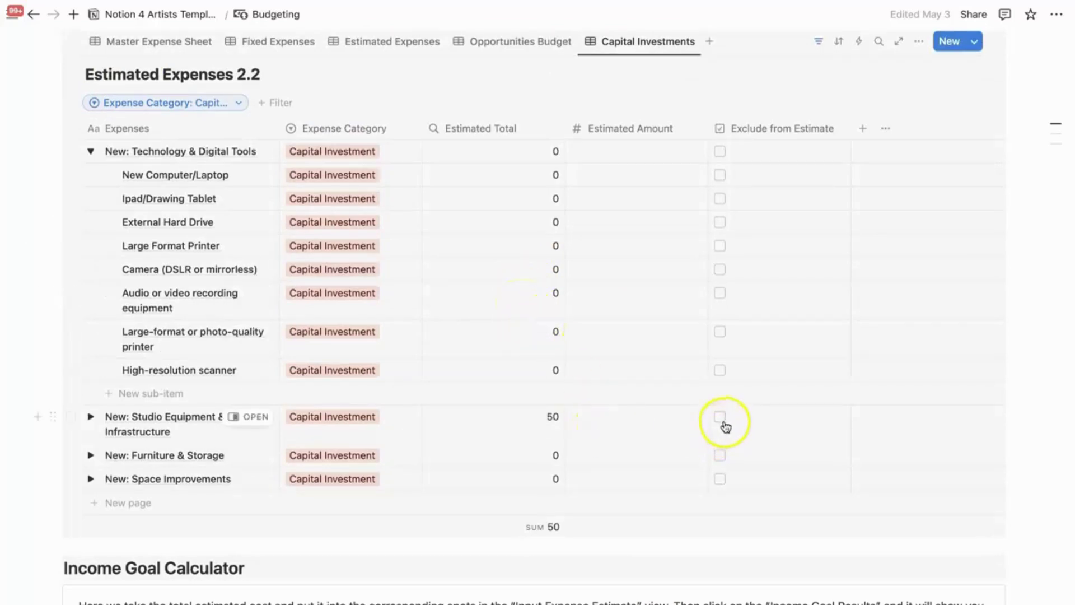
- Exclude the Equipement item under New: Studio Equipment & Infrastructure from the estimate and check the calculator's input and result views
{"action": "left_click", "coordinate": [90, 417]}
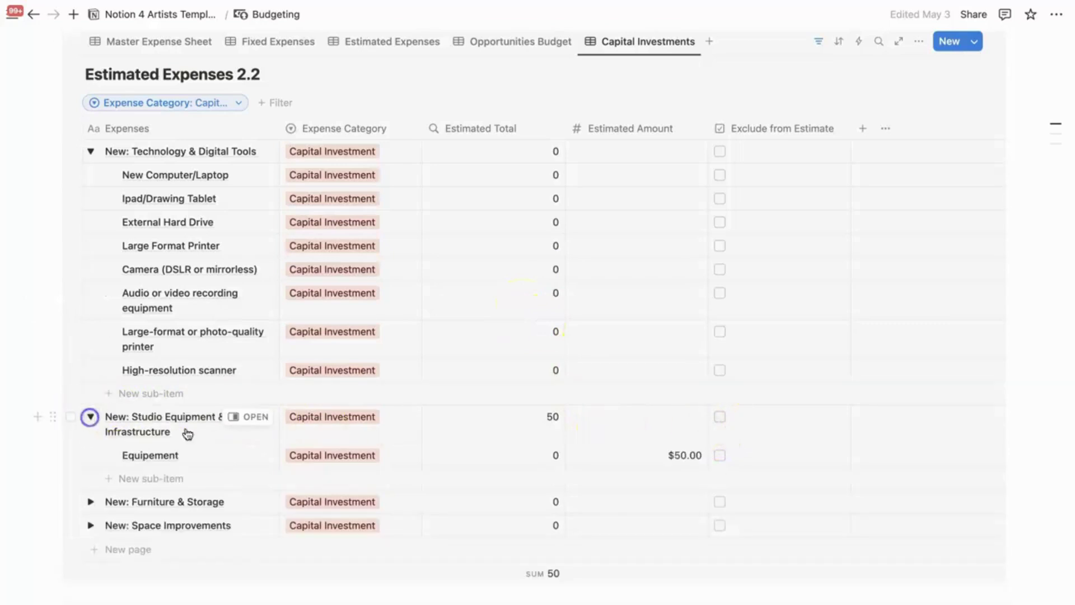
{"action": "left_click", "coordinate": [720, 456]}
{"action": "scroll", "coordinate": [802, 440], "scroll_direction": "down", "scroll_amount": 3}
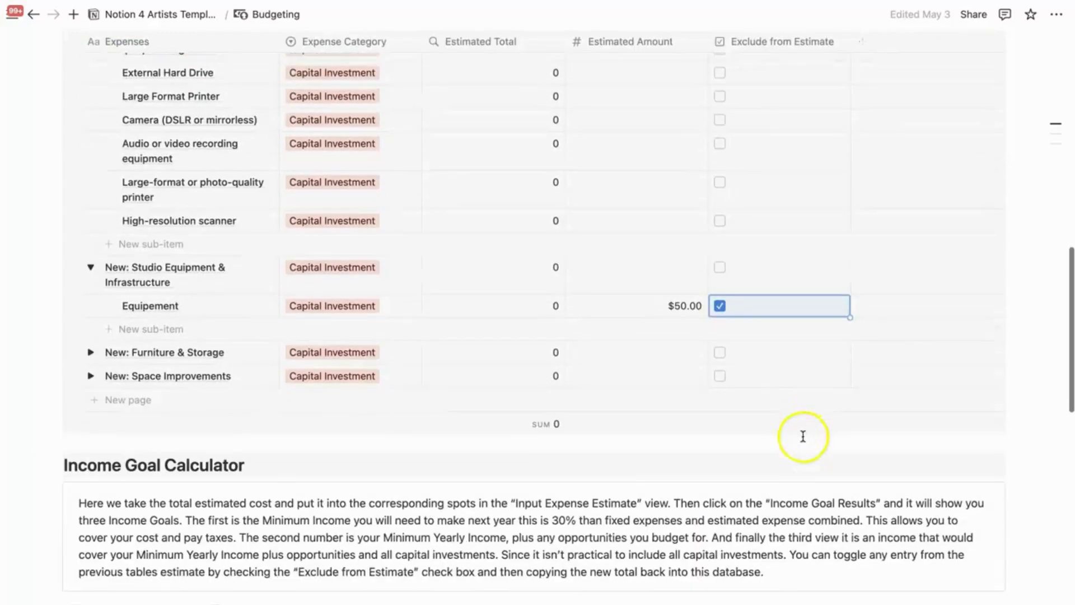
{"action": "scroll", "coordinate": [809, 438], "scroll_direction": "up", "scroll_amount": 1}
{"action": "scroll", "coordinate": [559, 468], "scroll_direction": "down", "scroll_amount": 2}
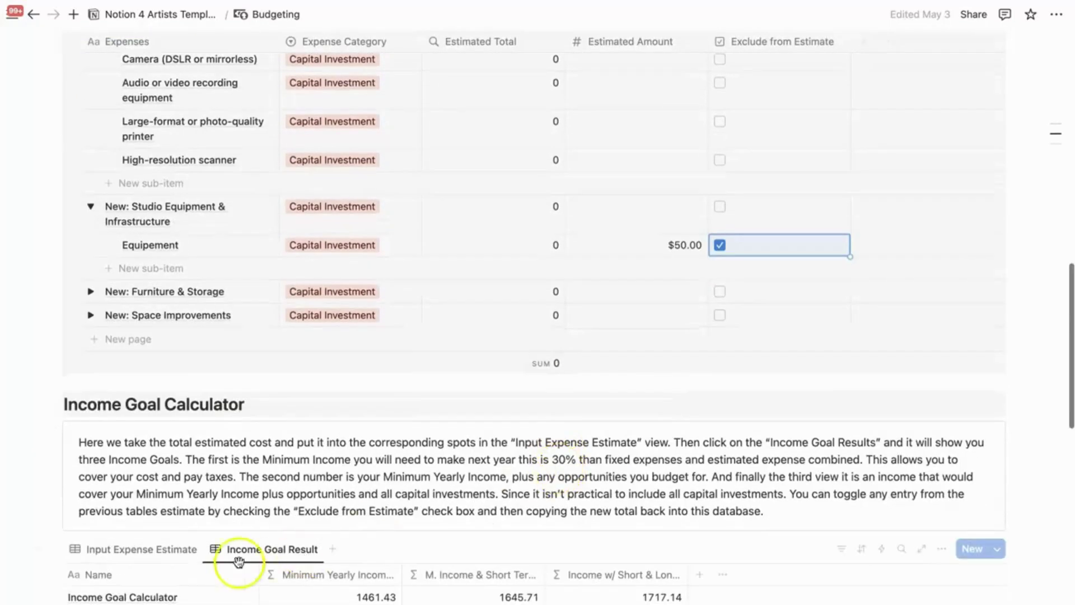
{"action": "left_click", "coordinate": [161, 553]}
{"action": "scroll", "coordinate": [160, 553], "scroll_direction": "down", "scroll_amount": 2}
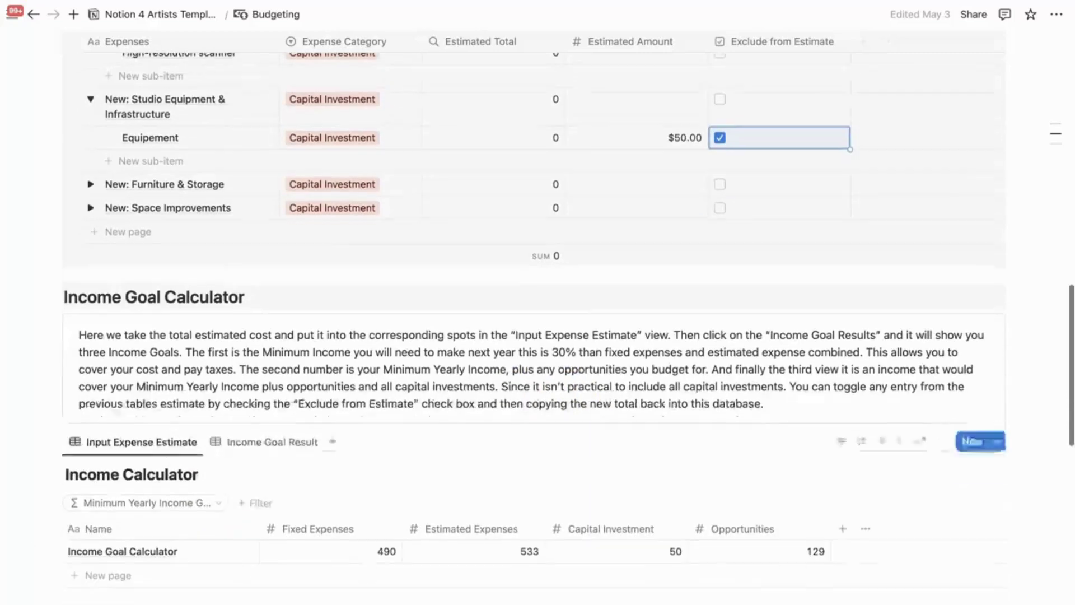
{"action": "left_click", "coordinate": [253, 441]}
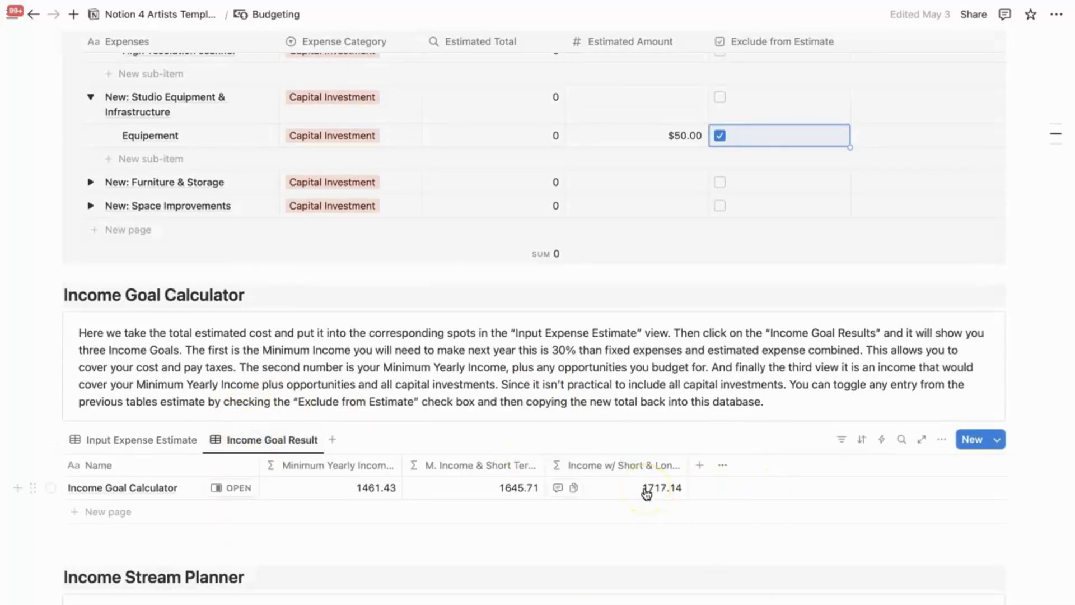
- Include the Equipement item in the estimate again and collapse the Studio Equipment and Technology groups
{"action": "scroll", "coordinate": [686, 300], "scroll_direction": "up", "scroll_amount": 1}
{"action": "left_click", "coordinate": [721, 179]}
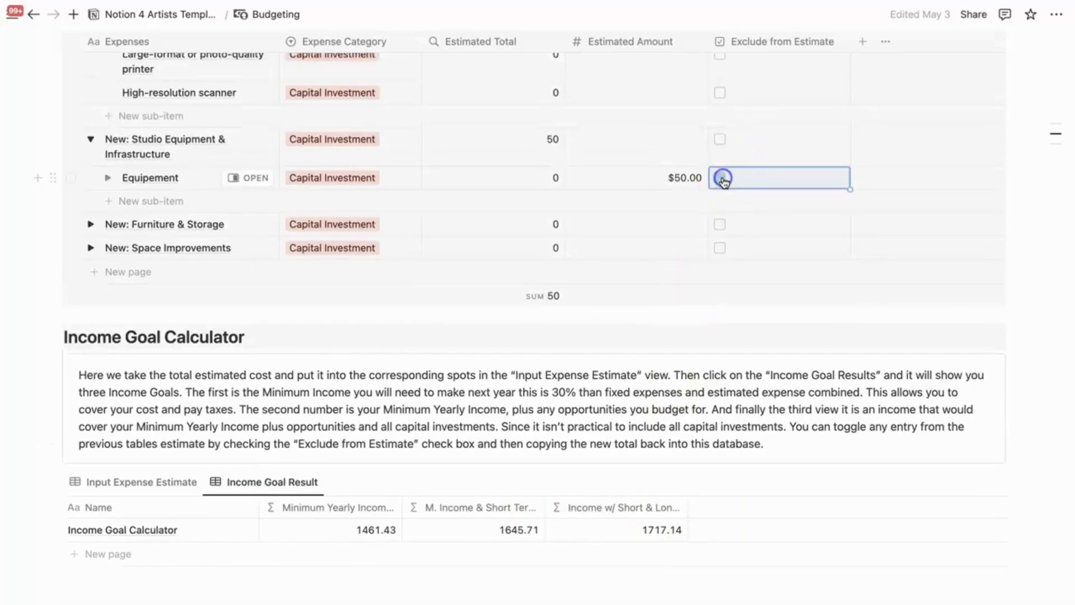
{"action": "scroll", "coordinate": [723, 180], "scroll_direction": "up", "scroll_amount": 5}
{"action": "left_click", "coordinate": [90, 284]}
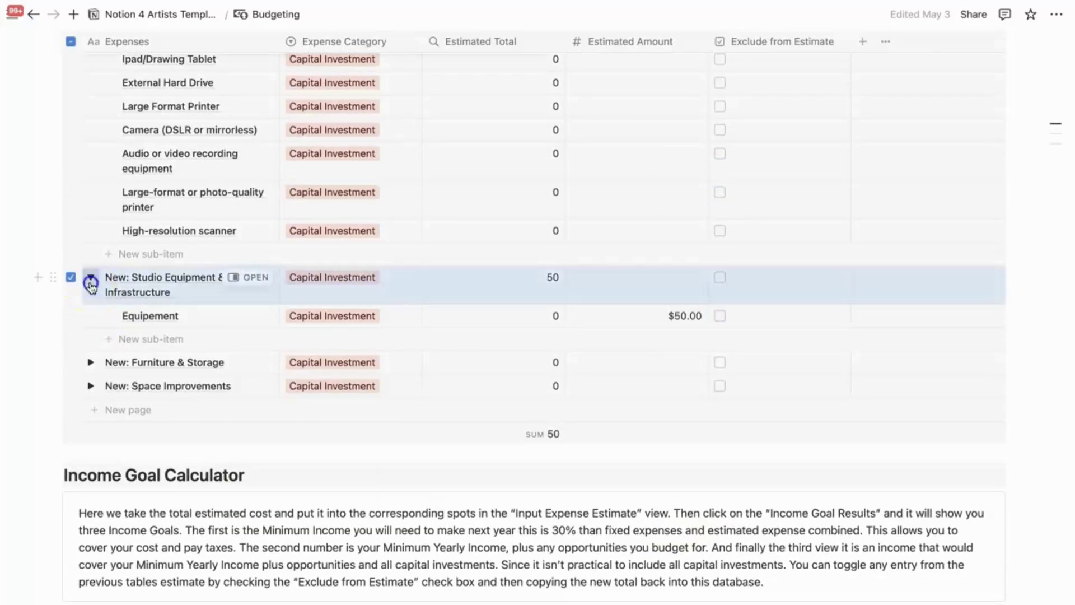
{"action": "left_click", "coordinate": [91, 283]}
{"action": "scroll", "coordinate": [287, 345], "scroll_direction": "up", "scroll_amount": 5}
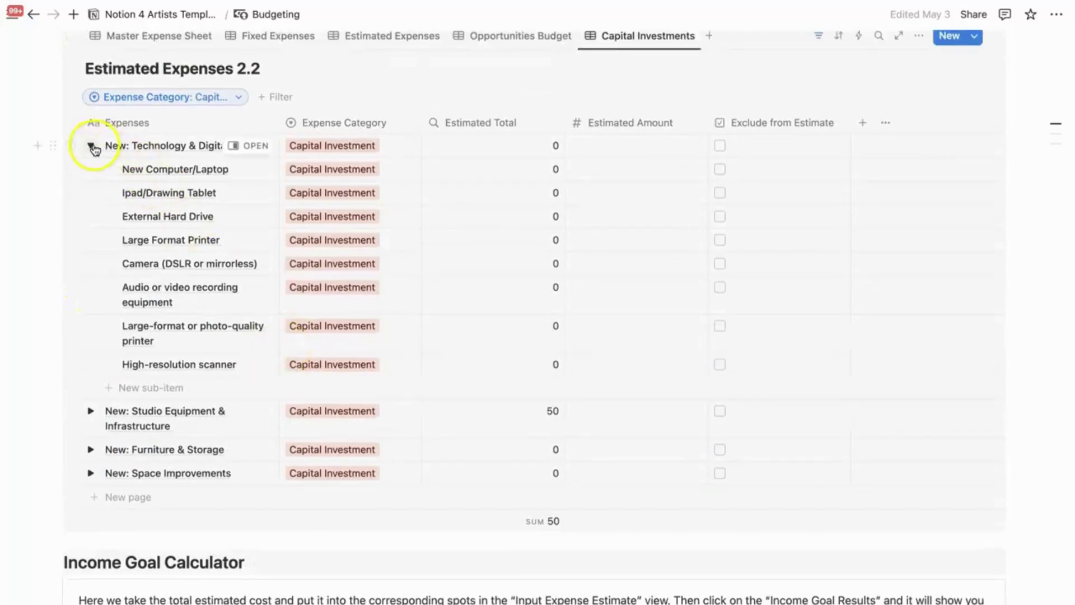
{"action": "left_click", "coordinate": [92, 146]}
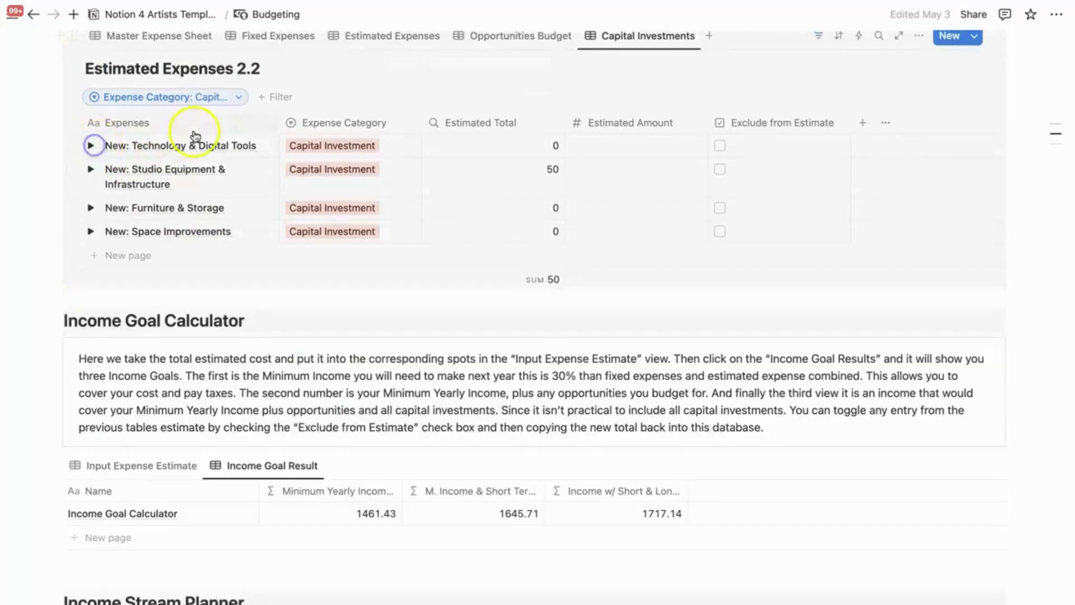
- Review all expense categories in the Master Expense Sheet view and the results in the Income Goal Calculator
{"action": "left_click", "coordinate": [186, 44]}
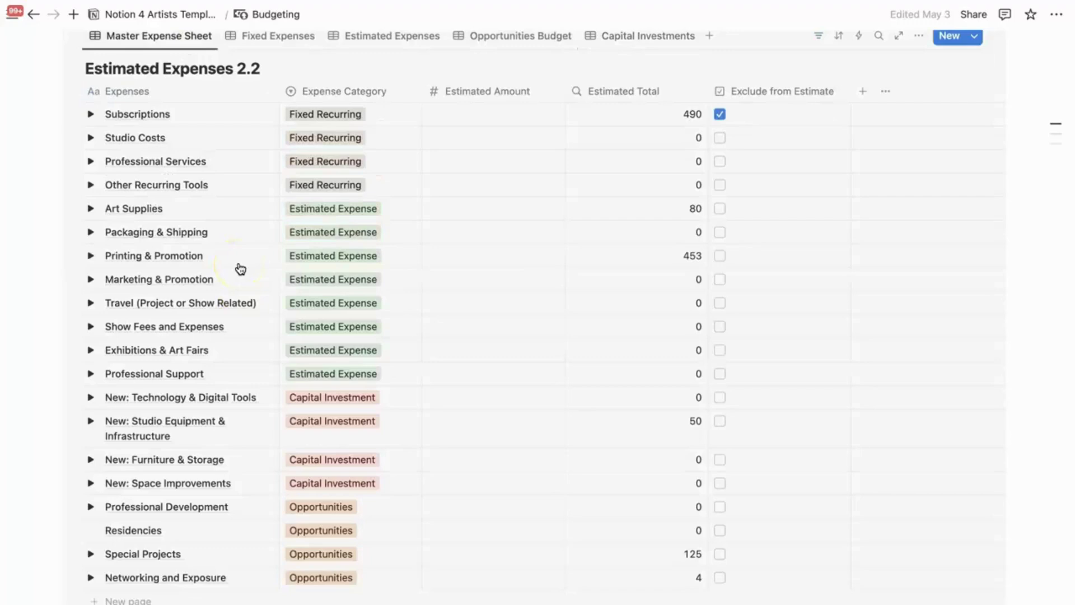
{"action": "scroll", "coordinate": [240, 269], "scroll_direction": "down", "scroll_amount": 2}
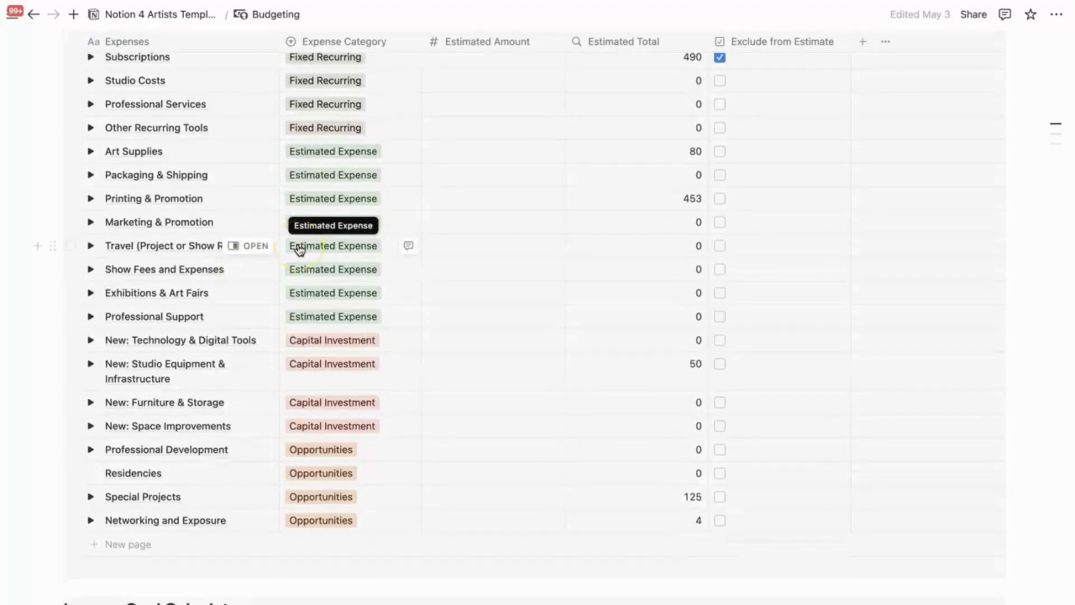
{"action": "scroll", "coordinate": [300, 249], "scroll_direction": "down", "scroll_amount": 8}
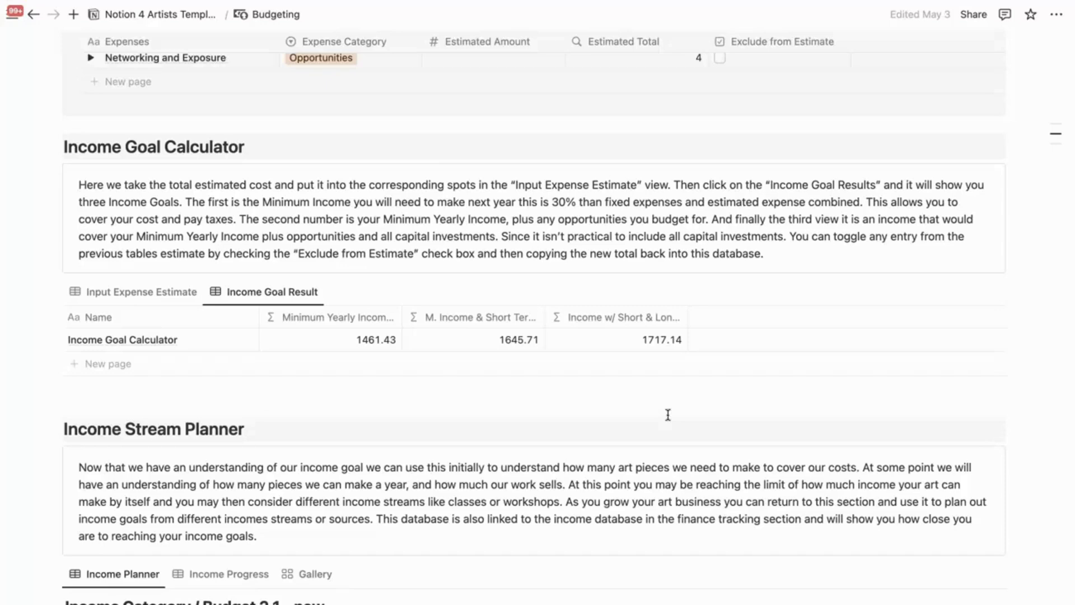
- Examine the Income Stream Planner section, comparing the columns of its Income Planner and Income Progress views
{"action": "scroll", "coordinate": [667, 414], "scroll_direction": "down", "scroll_amount": 2}
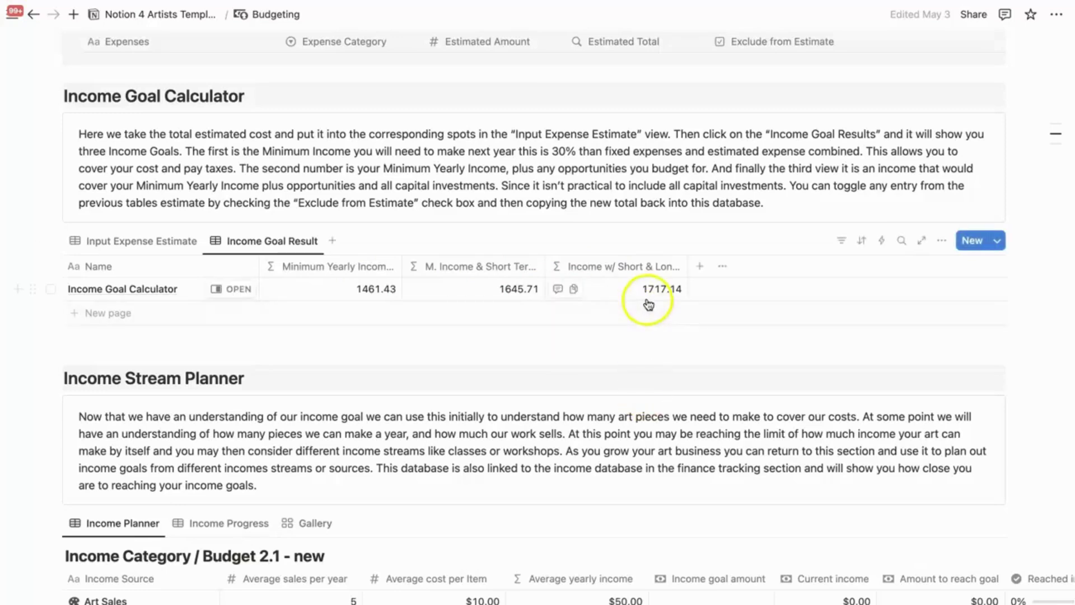
{"action": "scroll", "coordinate": [645, 267], "scroll_direction": "down", "scroll_amount": 2}
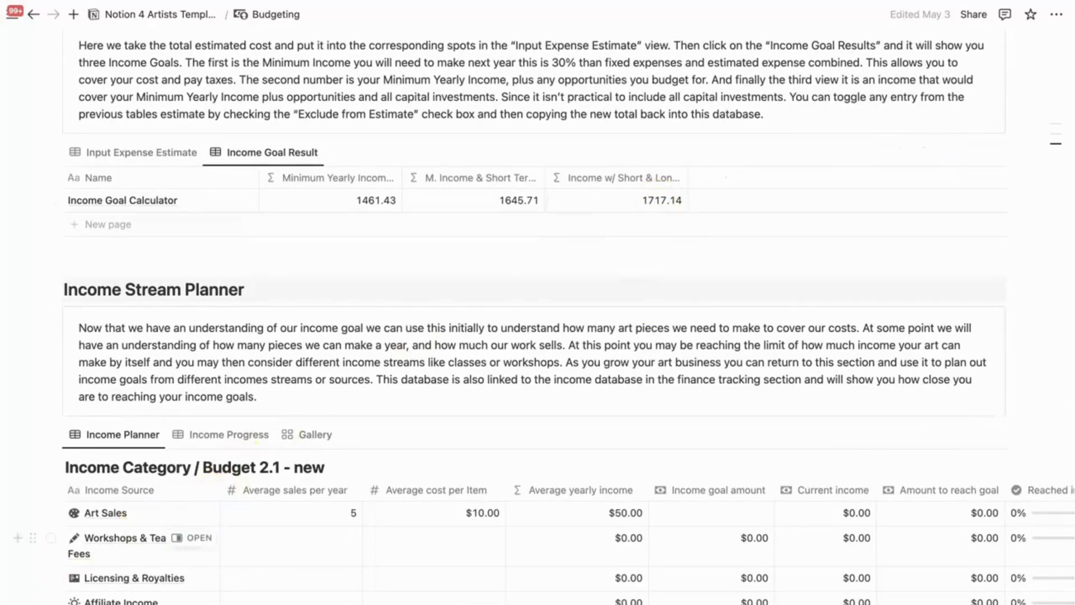
{"action": "scroll", "coordinate": [310, 497], "scroll_direction": "down", "scroll_amount": 3}
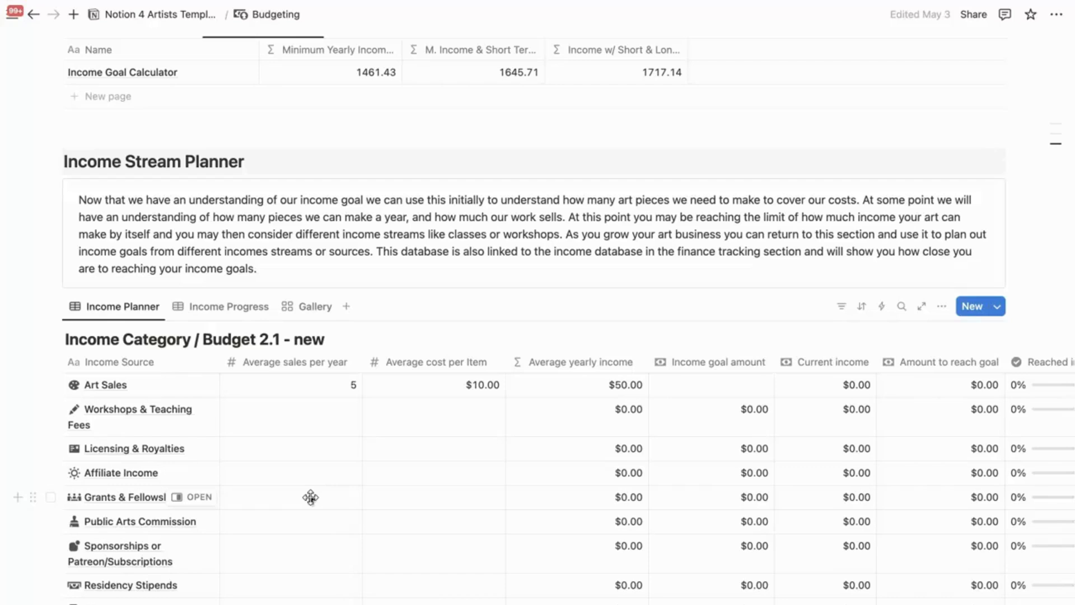
{"action": "left_click", "coordinate": [235, 308]}
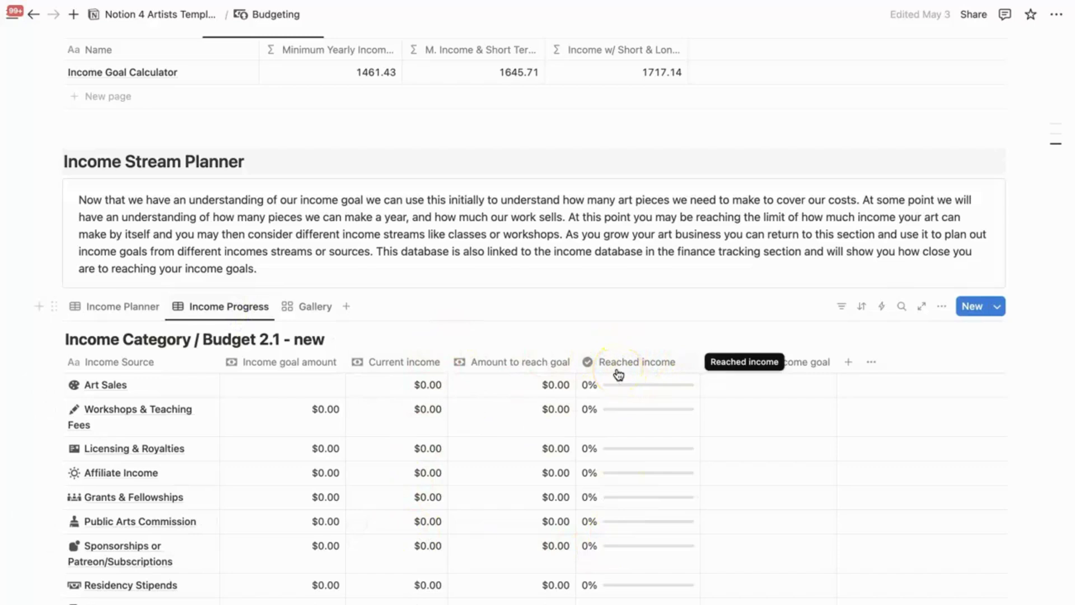
{"action": "left_click", "coordinate": [149, 310]}
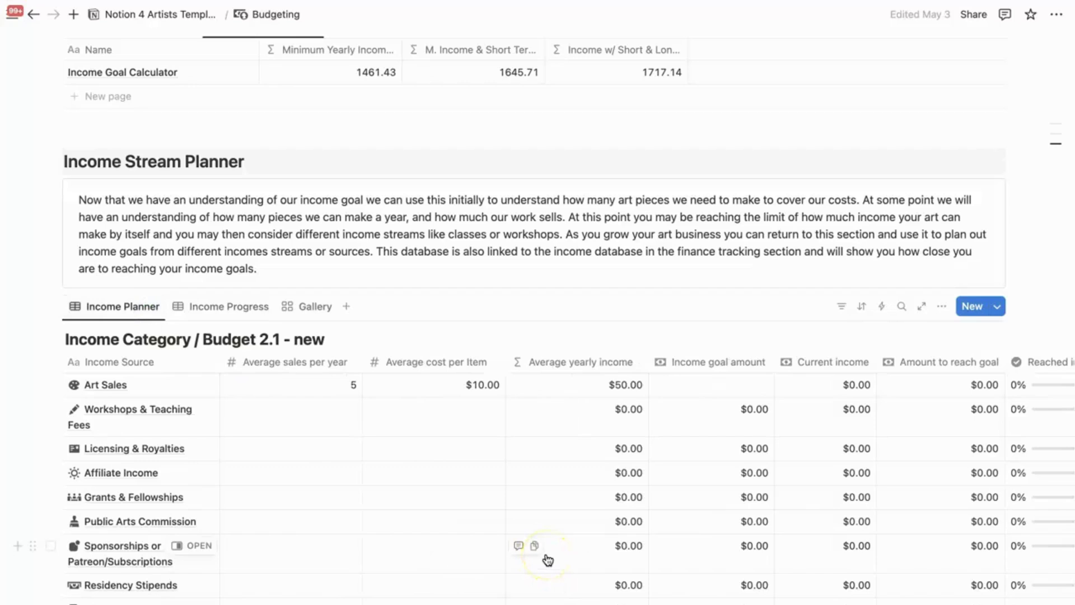
- Set the Art Sales income goal amount to $1,646, the rounded M. Income & Short Term Saving result
{"action": "scroll", "coordinate": [538, 547], "scroll_direction": "up", "scroll_amount": 1}
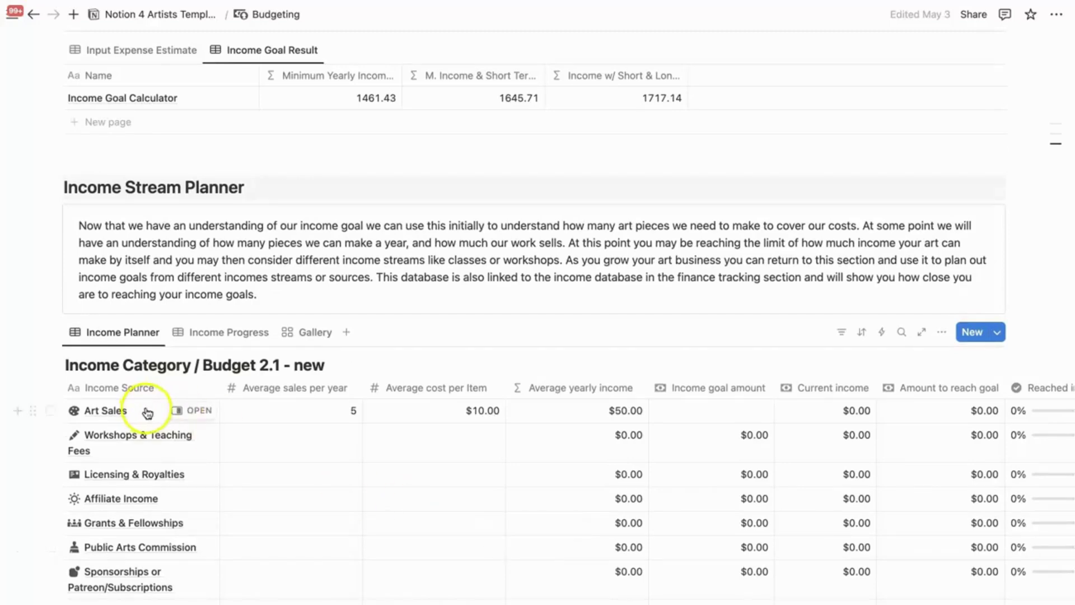
{"action": "left_click", "coordinate": [672, 422]}
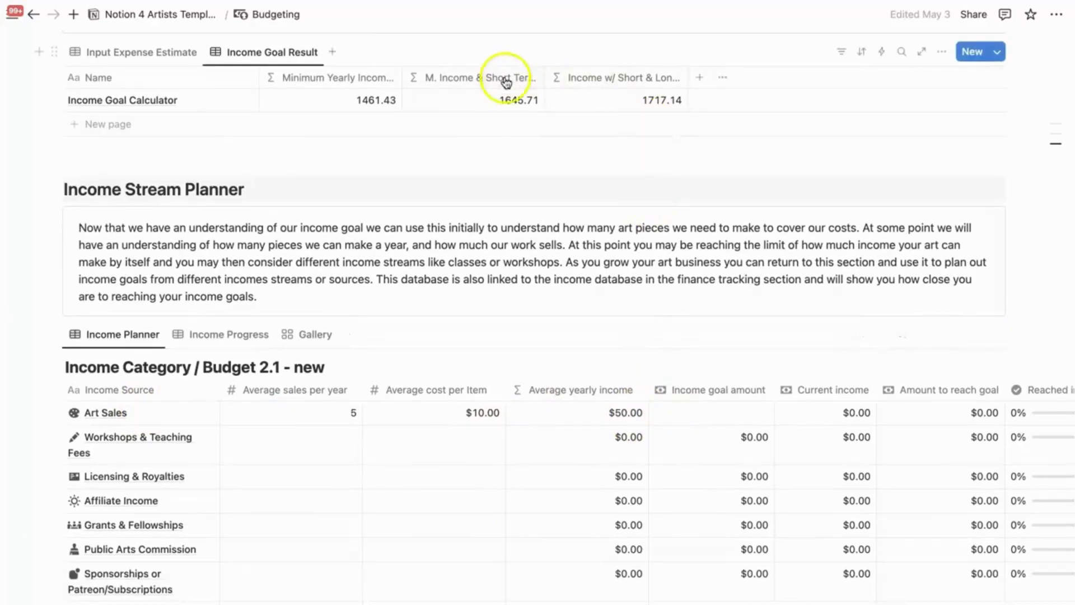
{"action": "left_click", "coordinate": [512, 103]}
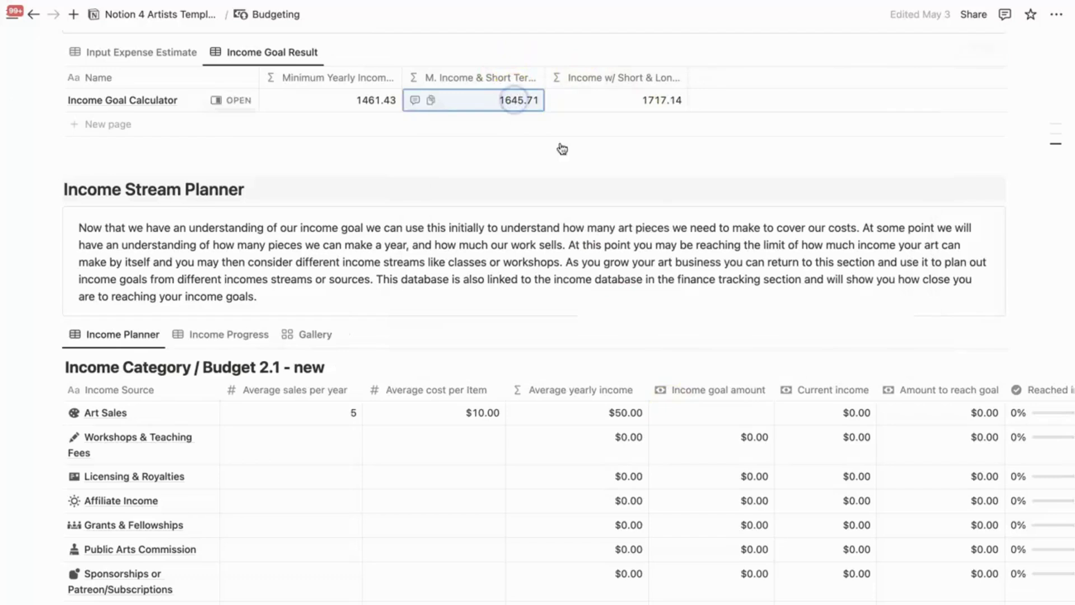
{"action": "left_click", "coordinate": [739, 421]}
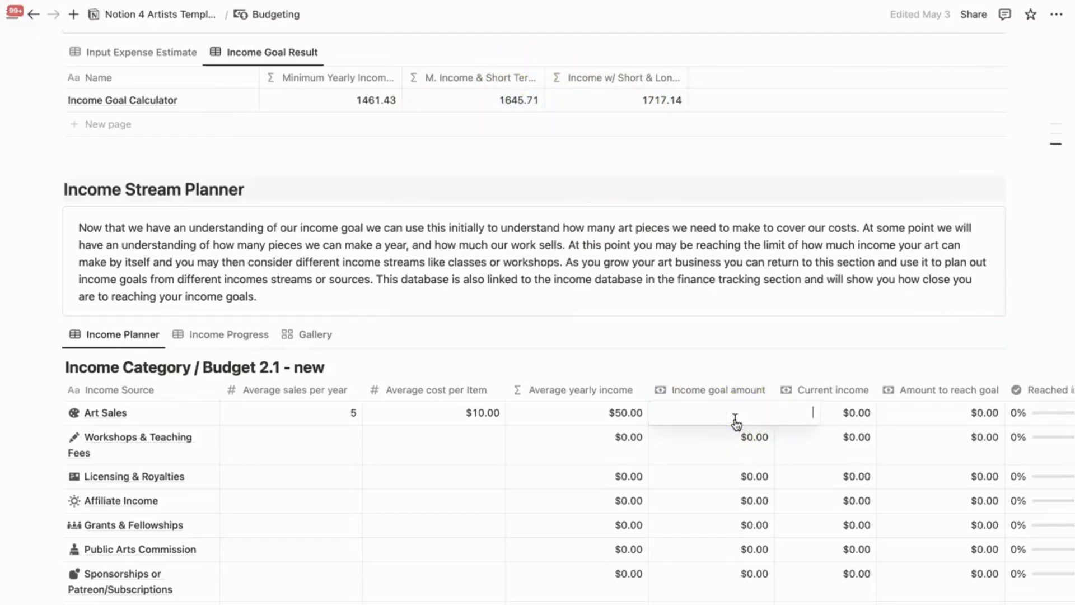
{"action": "type", "text": "1"}
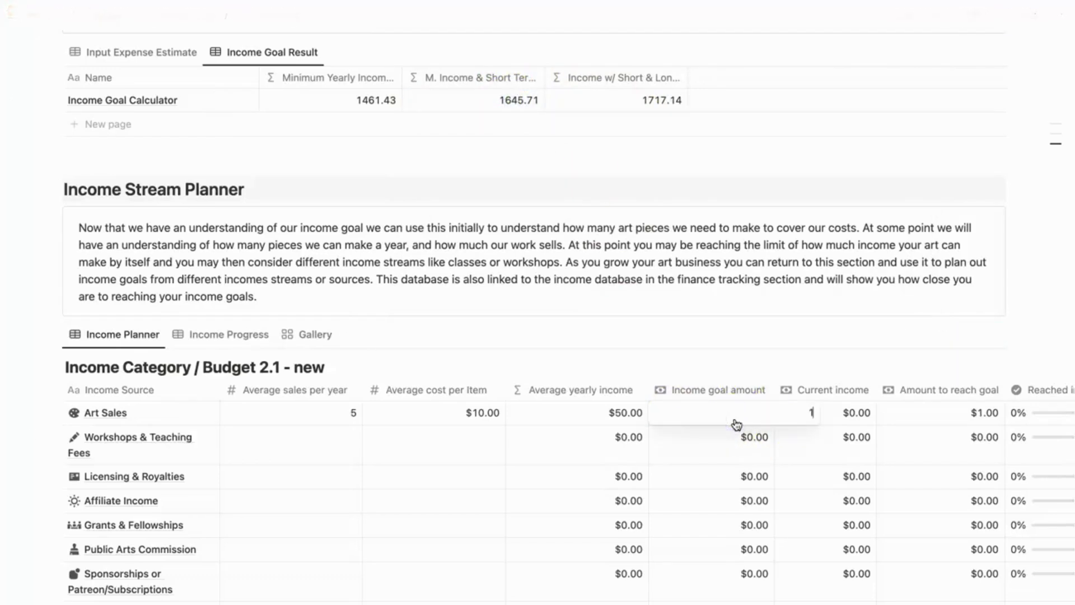
{"action": "type", "text": "645"}
{"action": "key", "text": "BackSpace"}
{"action": "type", "text": "6"}
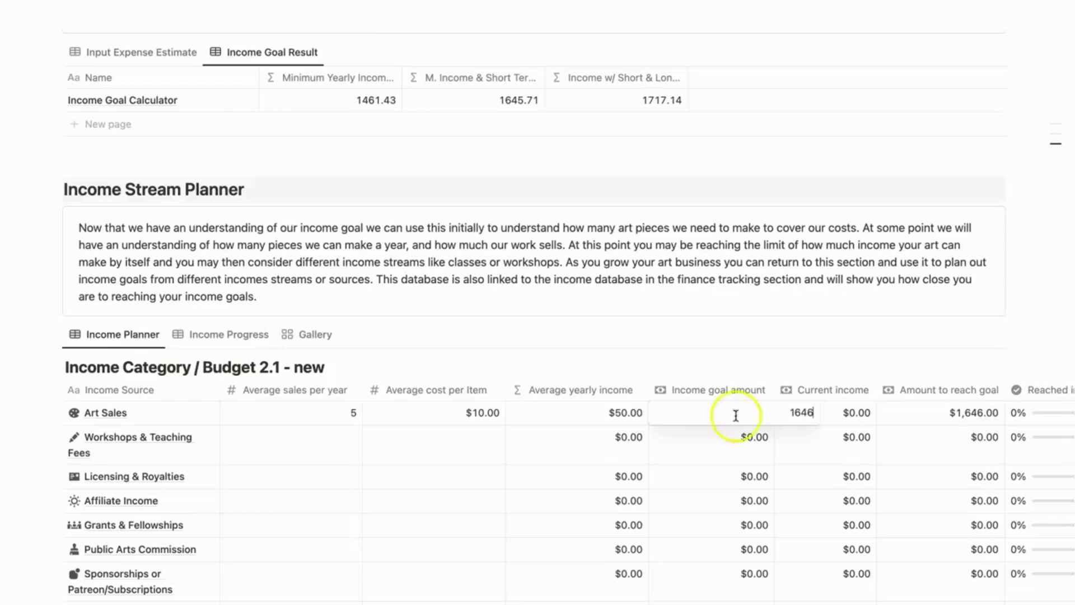
{"action": "left_click", "coordinate": [782, 363]}
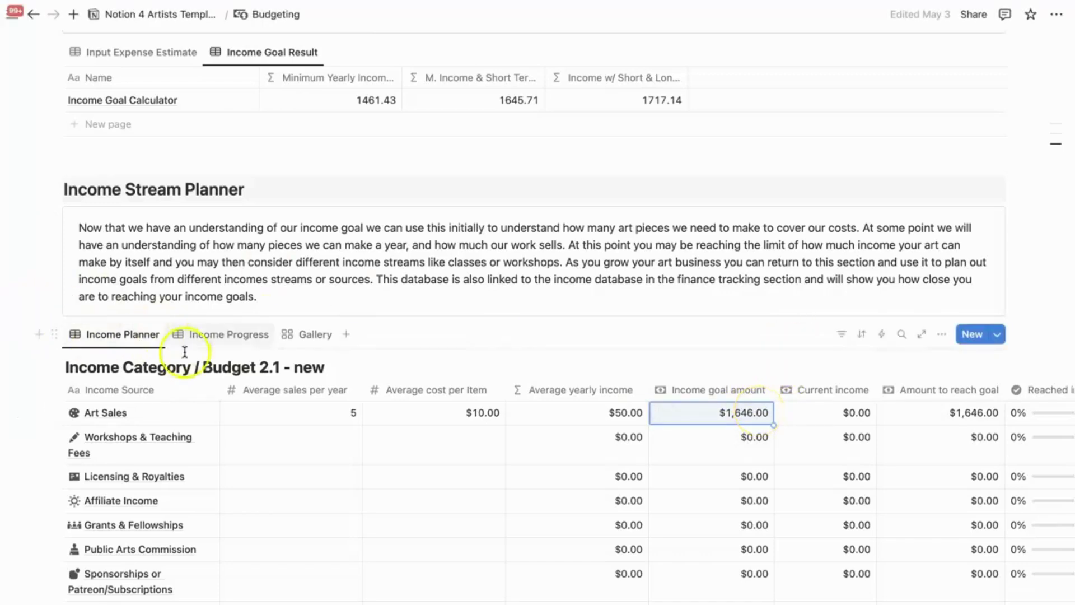
- Check the Art Sales figures in the Income Progress view and return to the Income Planner view
{"action": "left_click", "coordinate": [230, 334]}
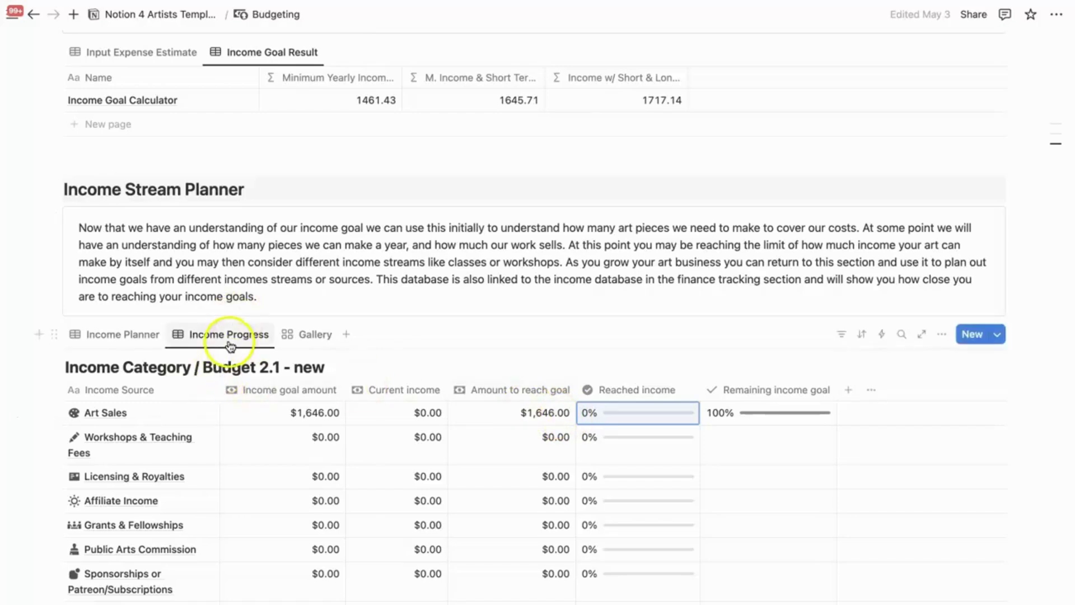
{"action": "left_click", "coordinate": [139, 335]}
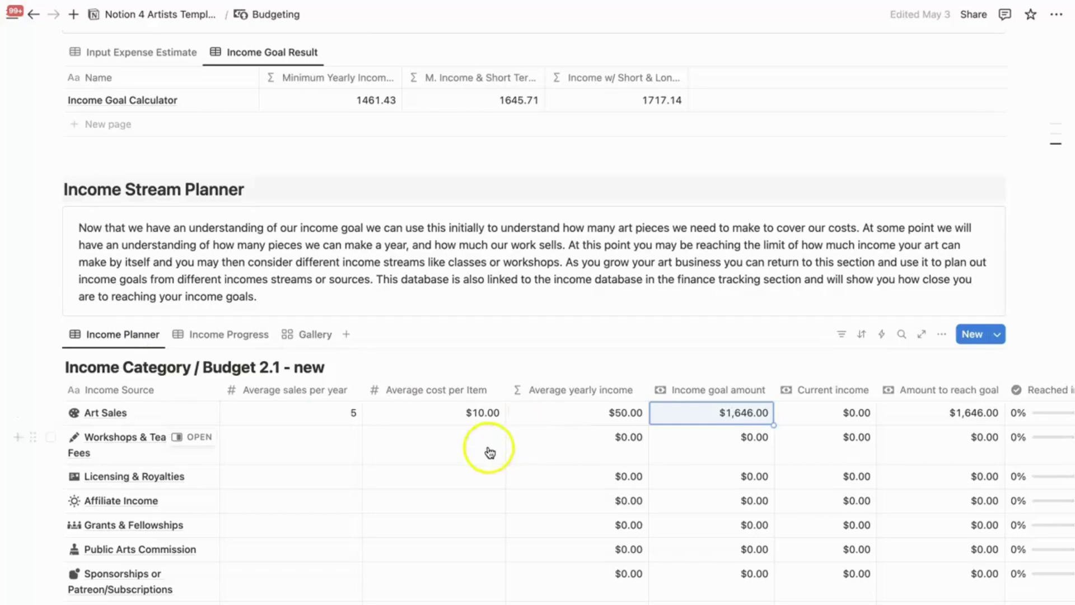
- In the Art Sales row, re-enter 5 as the average sales per year and set the average cost per item to $200
{"action": "left_click", "coordinate": [308, 415]}
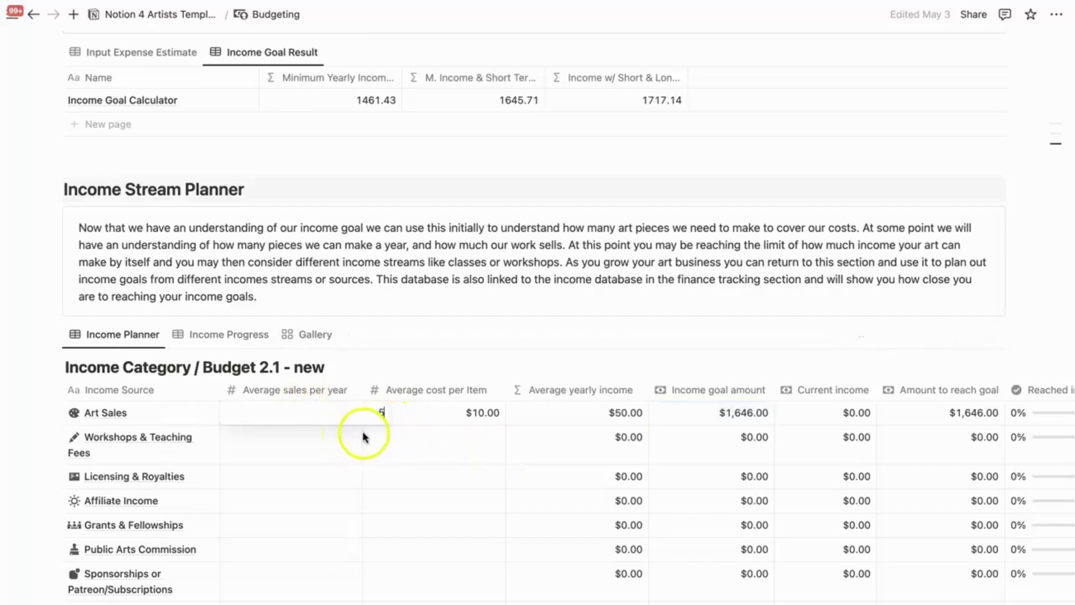
{"action": "key", "text": "BackSpace"}
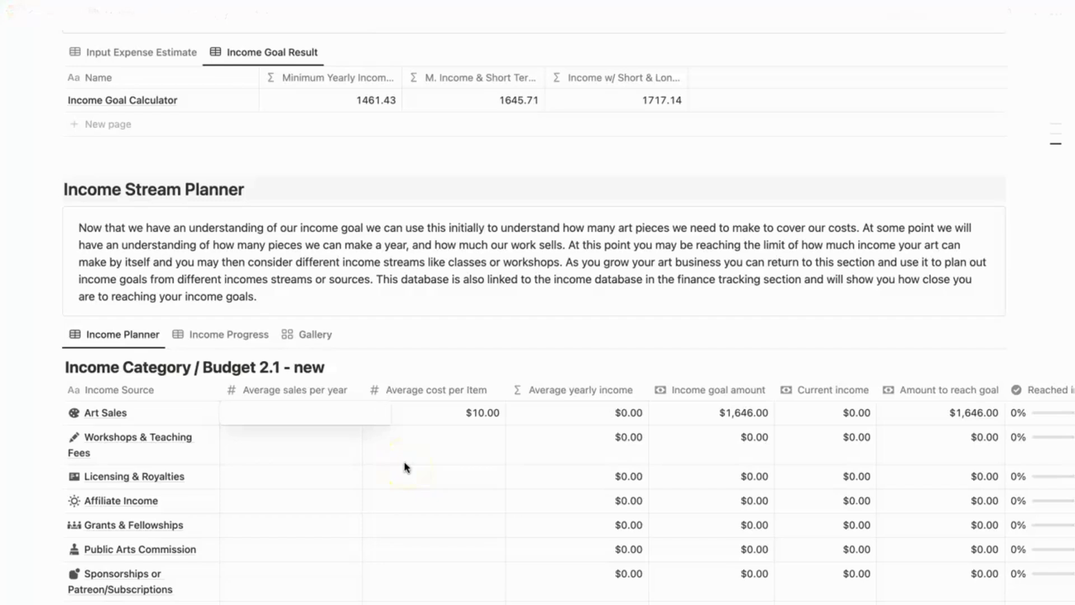
{"action": "left_click", "coordinate": [485, 412]}
{"action": "key", "text": "BackSpace"}
{"action": "key", "text": "BackSpace"}
{"action": "key", "text": "BackSpace"}
{"action": "key", "text": "BackSpace"}
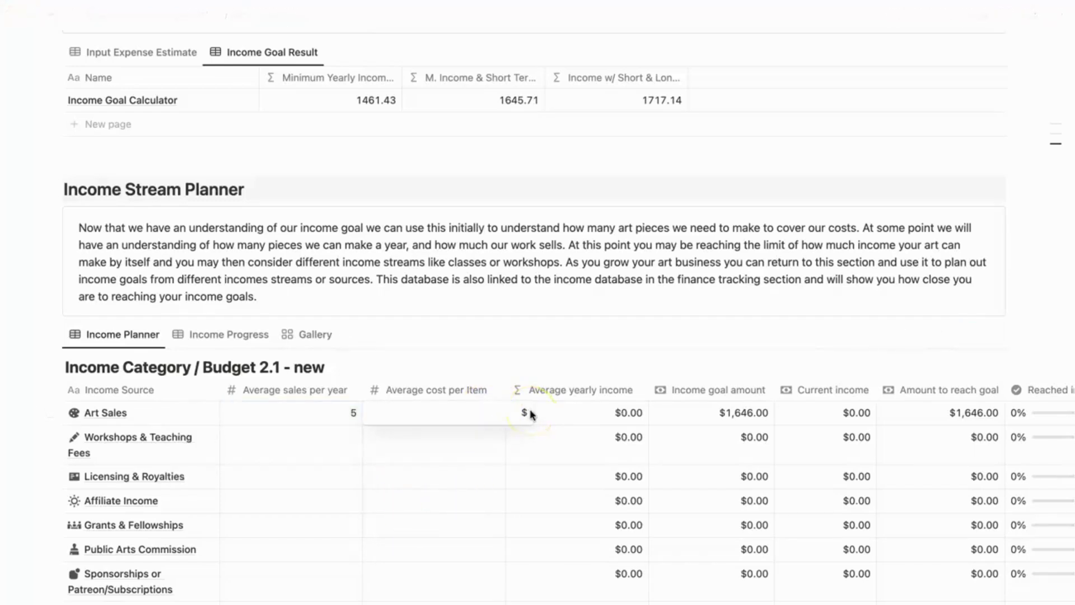
{"action": "type", "text": "200"}
{"action": "left_click", "coordinate": [477, 459]}
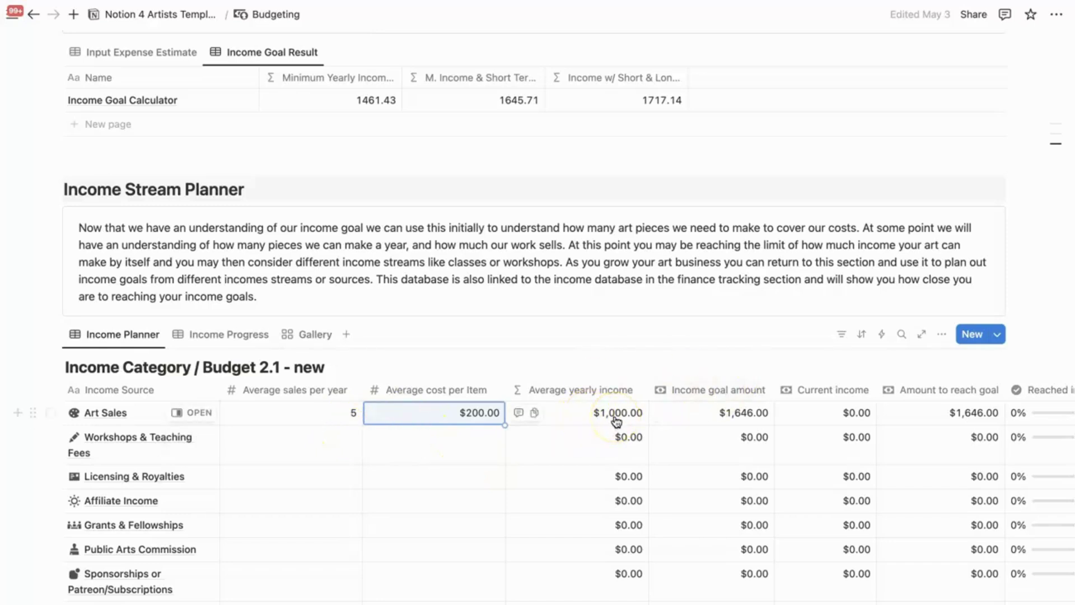
- Compare the Art Sales average yearly income with its income goal amount and sales per year
{"action": "scroll", "coordinate": [615, 421], "scroll_direction": "right", "scroll_amount": 3}
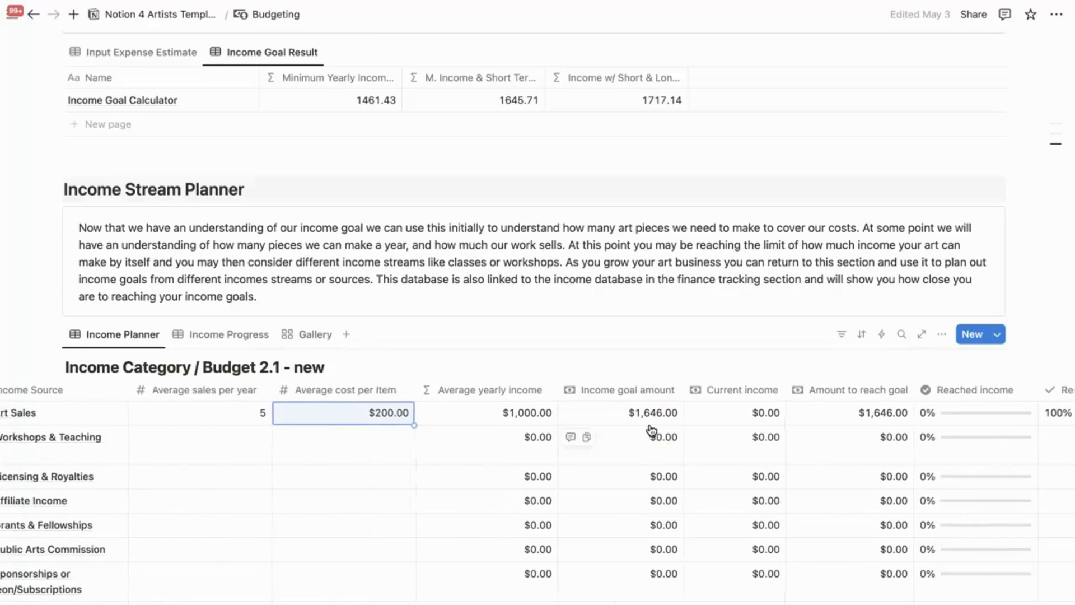
{"action": "scroll", "coordinate": [651, 430], "scroll_direction": "left", "scroll_amount": 3}
{"action": "left_click", "coordinate": [334, 394]}
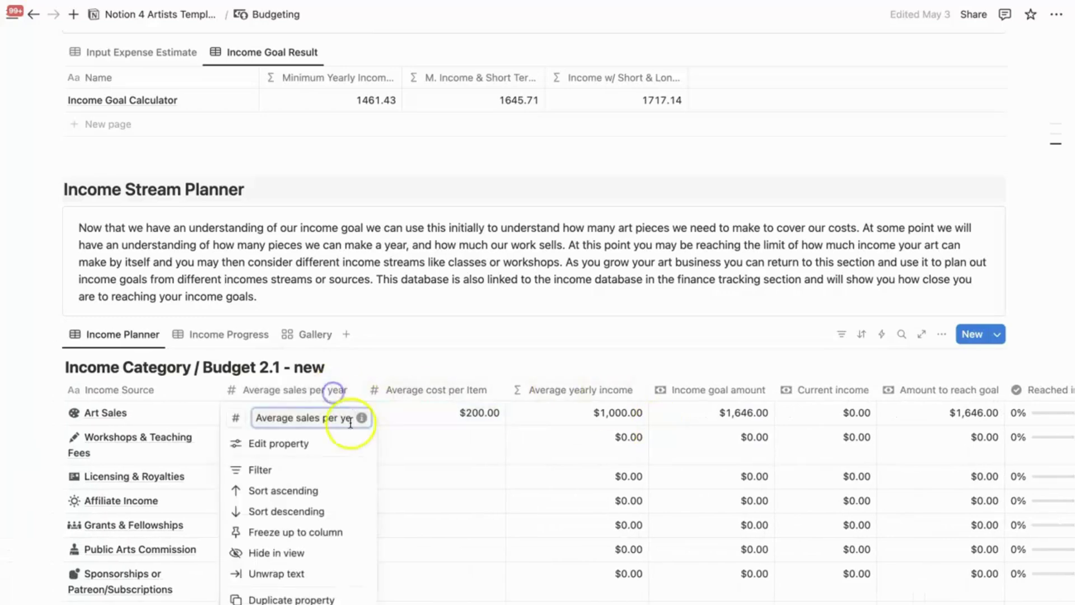
{"action": "left_click", "coordinate": [397, 368]}
{"action": "left_click", "coordinate": [327, 419]}
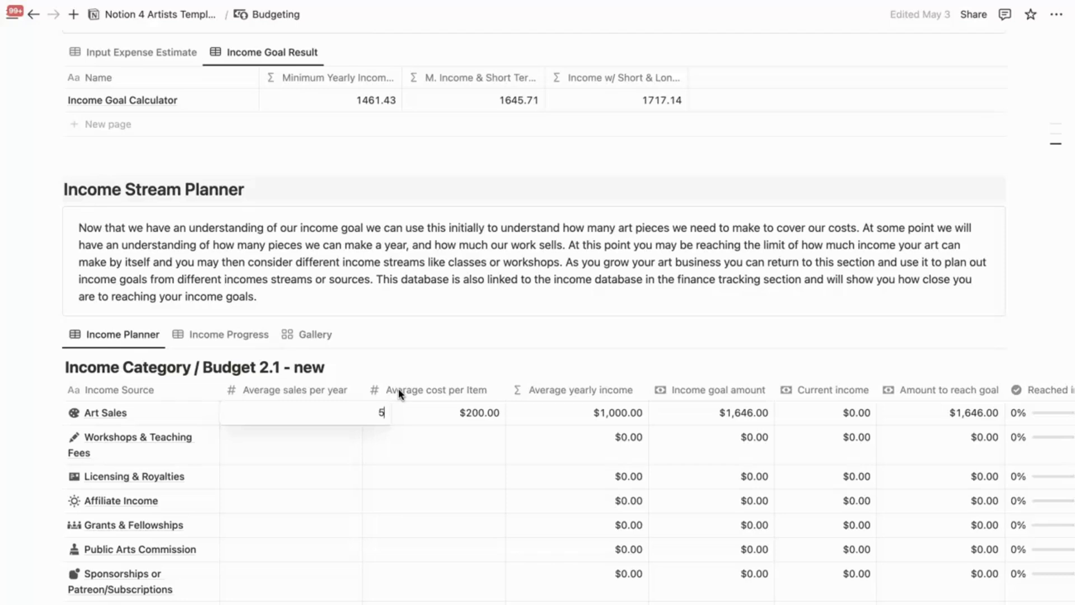
{"action": "left_click", "coordinate": [404, 361]}
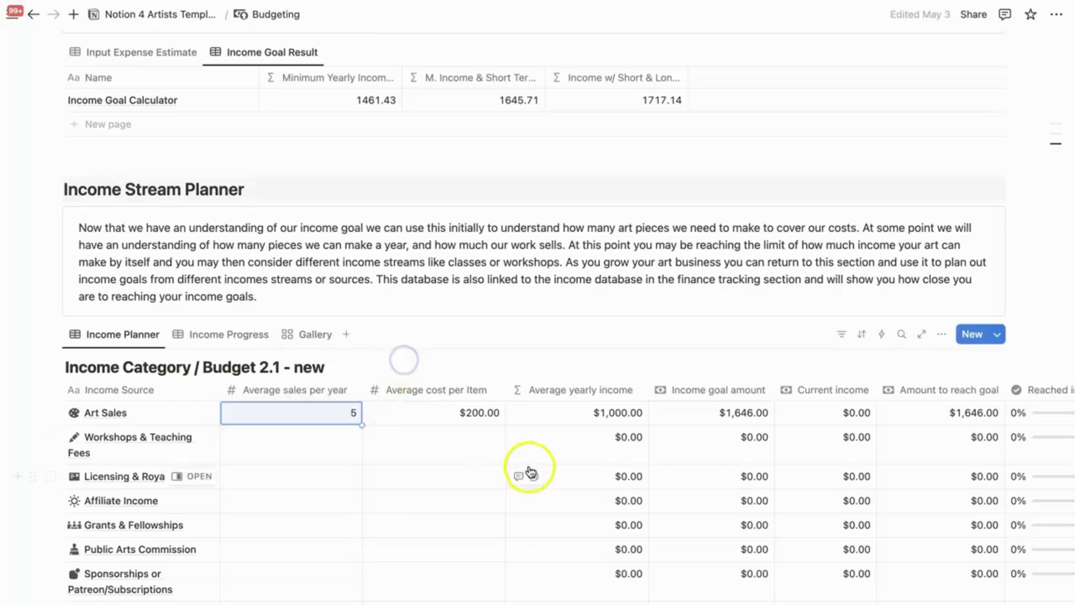
- Review the Master Expense Sheet totals and the Income Goal Result figures against the Art Sales plan
{"action": "scroll", "coordinate": [623, 442], "scroll_direction": "up", "scroll_amount": 3}
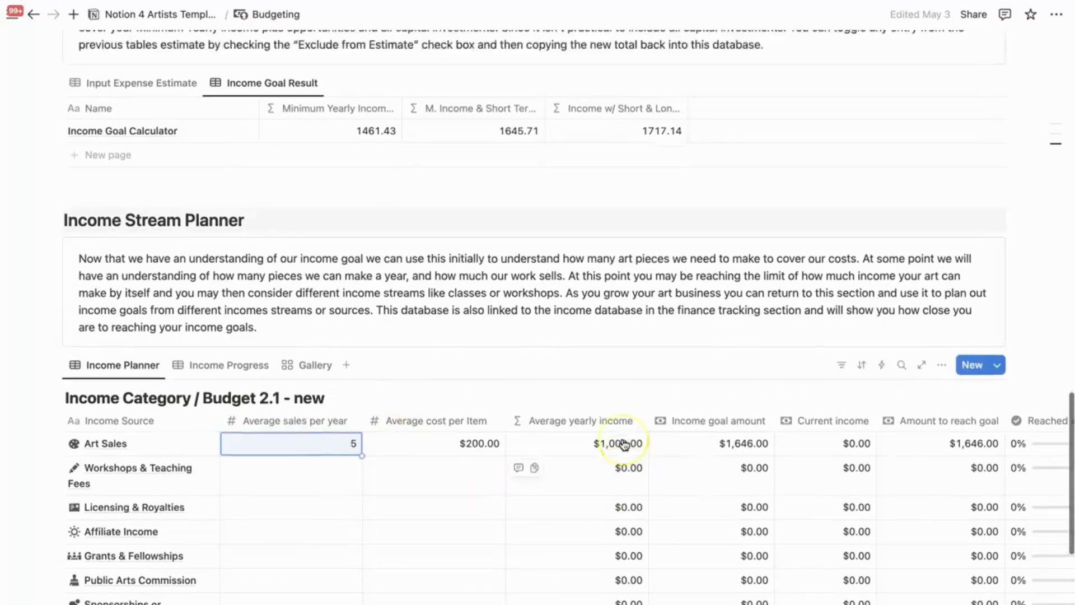
{"action": "scroll", "coordinate": [623, 442], "scroll_direction": "up", "scroll_amount": 10}
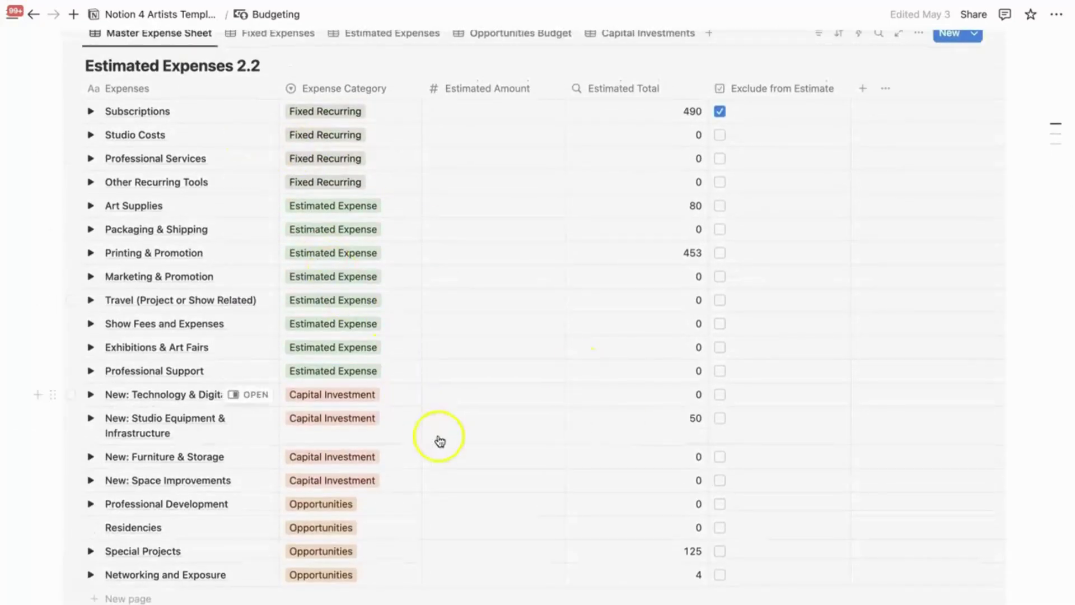
{"action": "scroll", "coordinate": [477, 485], "scroll_direction": "down", "scroll_amount": 13}
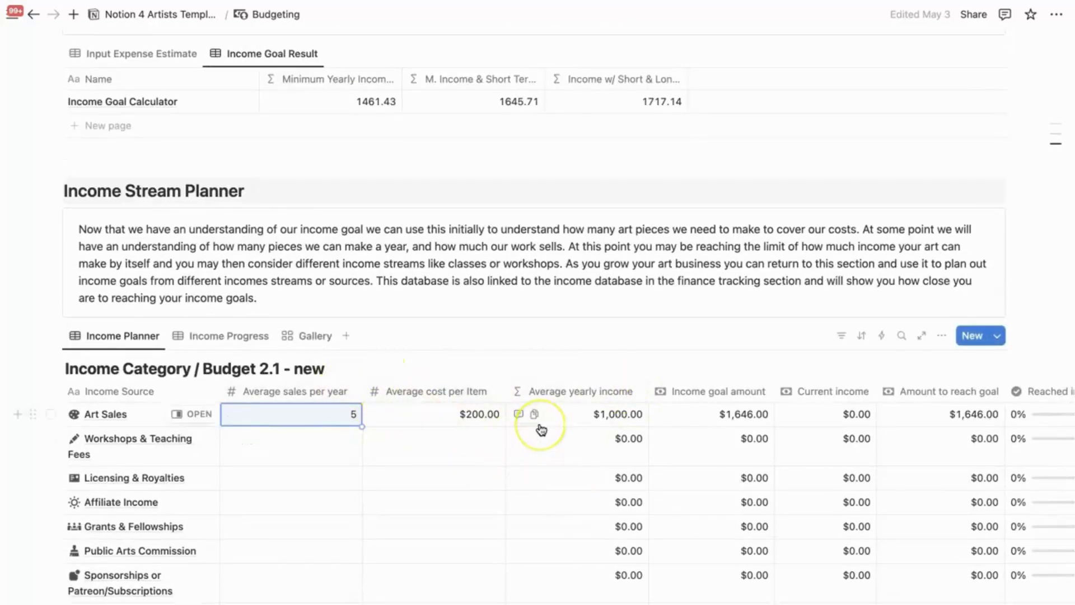
{"action": "scroll", "coordinate": [541, 430], "scroll_direction": "up", "scroll_amount": 10}
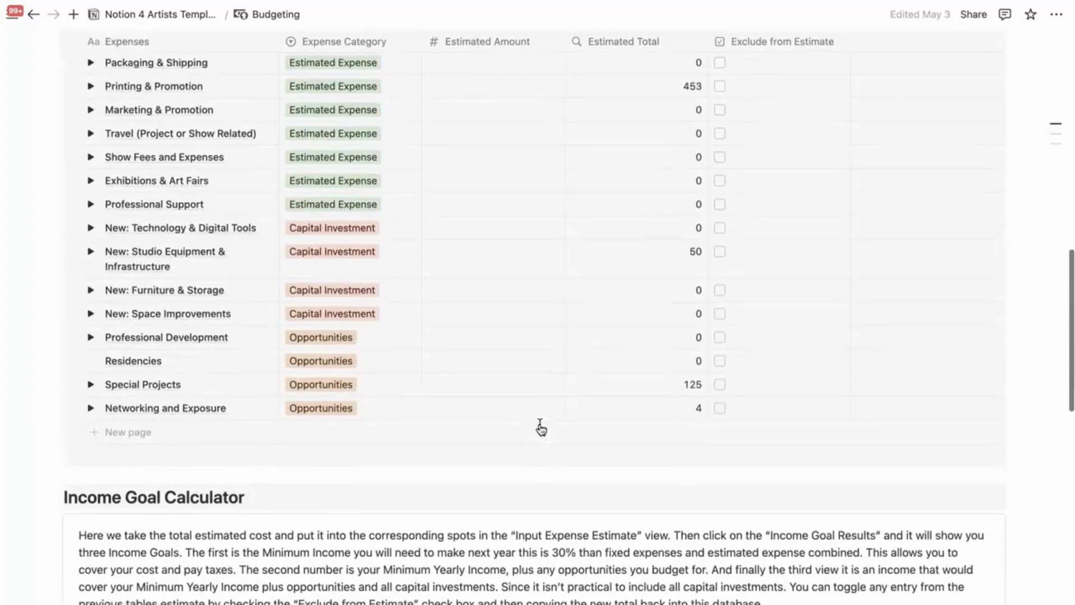
{"action": "scroll", "coordinate": [541, 429], "scroll_direction": "up", "scroll_amount": 3}
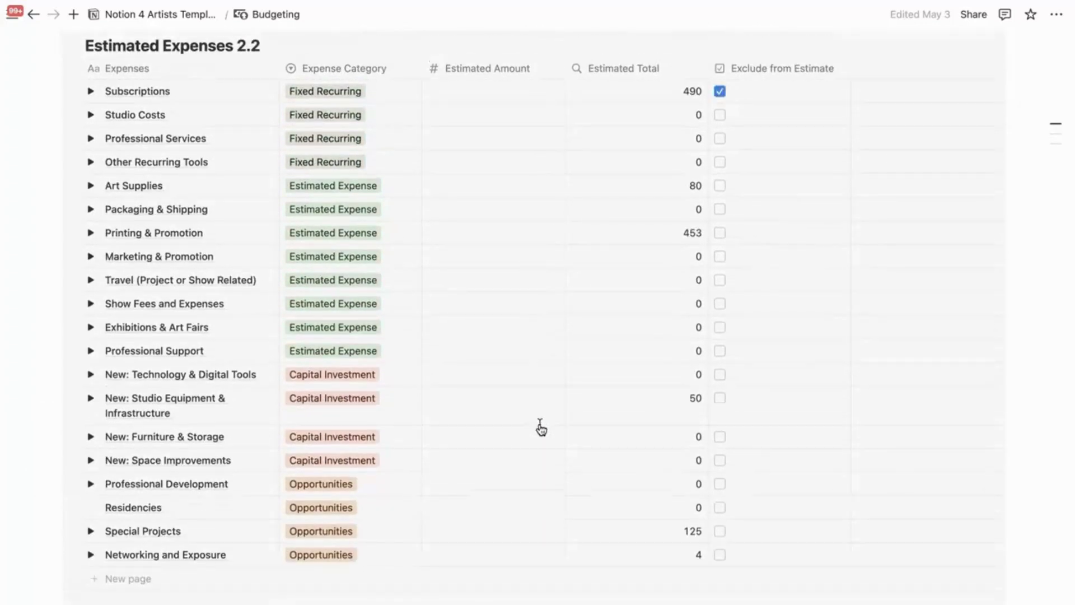
{"action": "scroll", "coordinate": [540, 430], "scroll_direction": "down", "scroll_amount": 10}
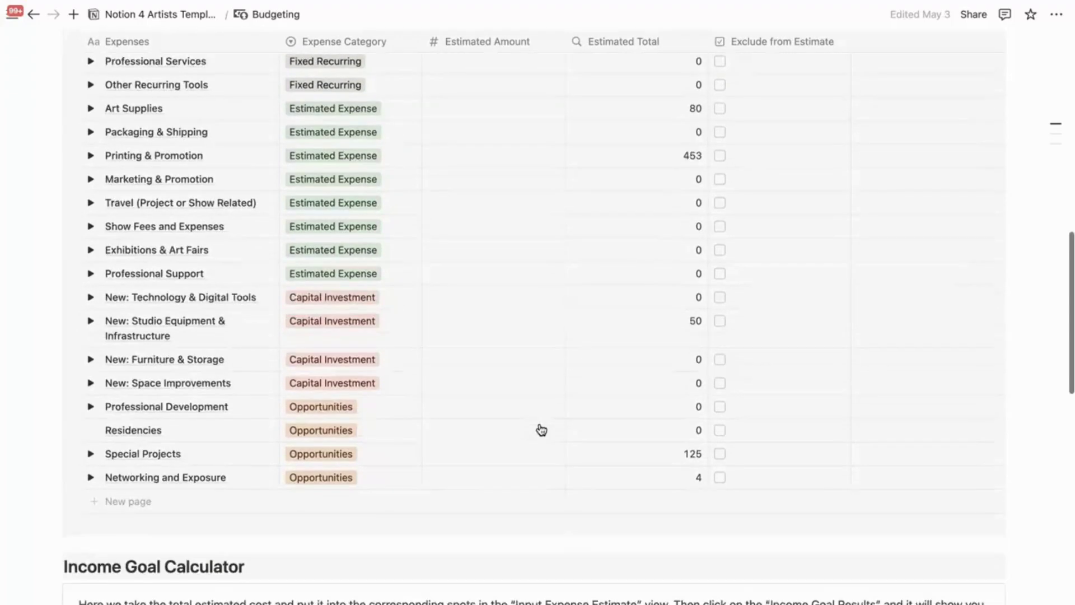
{"action": "scroll", "coordinate": [541, 429], "scroll_direction": "down", "scroll_amount": 2}
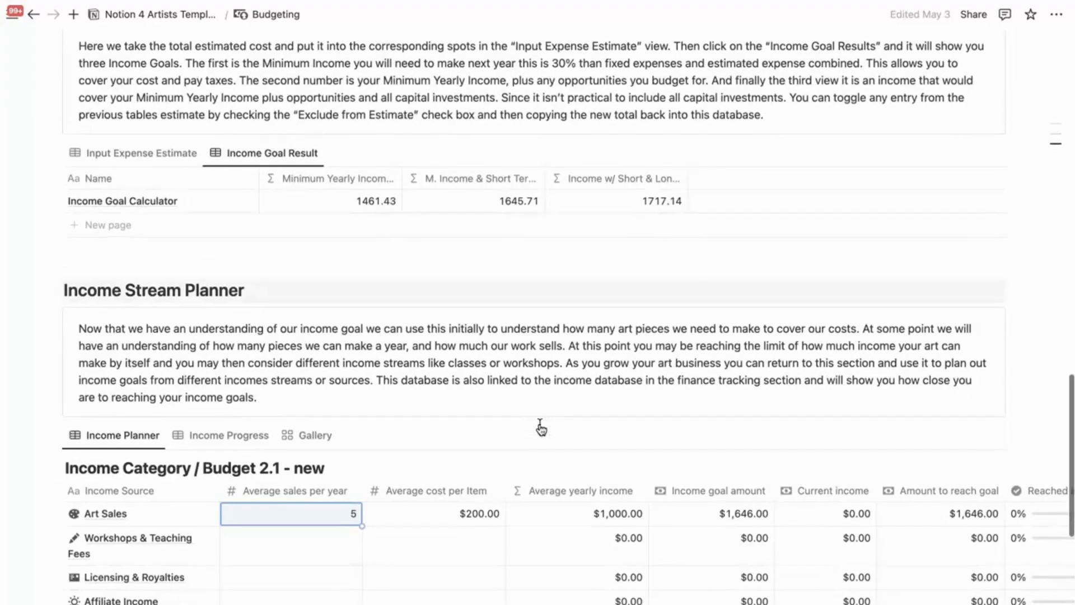
{"action": "scroll", "coordinate": [541, 429], "scroll_direction": "down", "scroll_amount": 1}
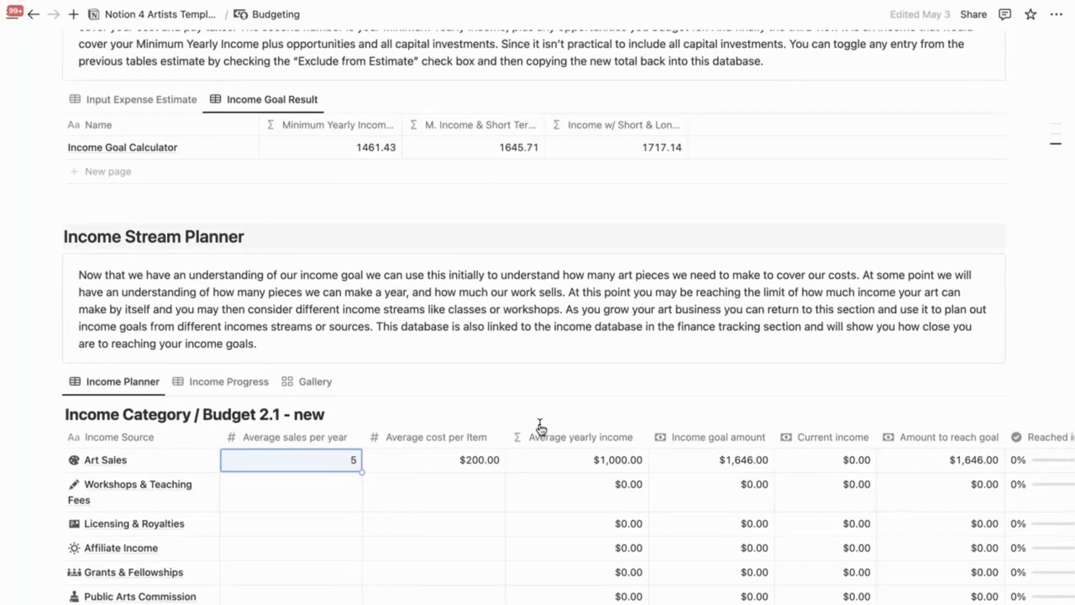
{"action": "scroll", "coordinate": [541, 430], "scroll_direction": "down", "scroll_amount": 1}
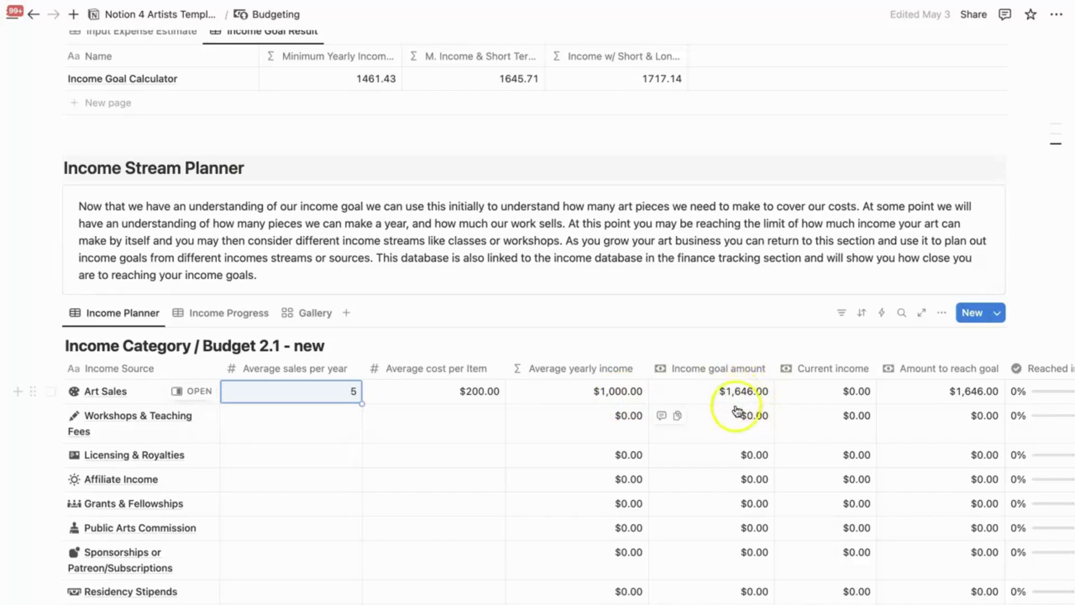
- Set the income goal amount for Workshops & Teaching Fees to $646
{"action": "left_click", "coordinate": [747, 433]}
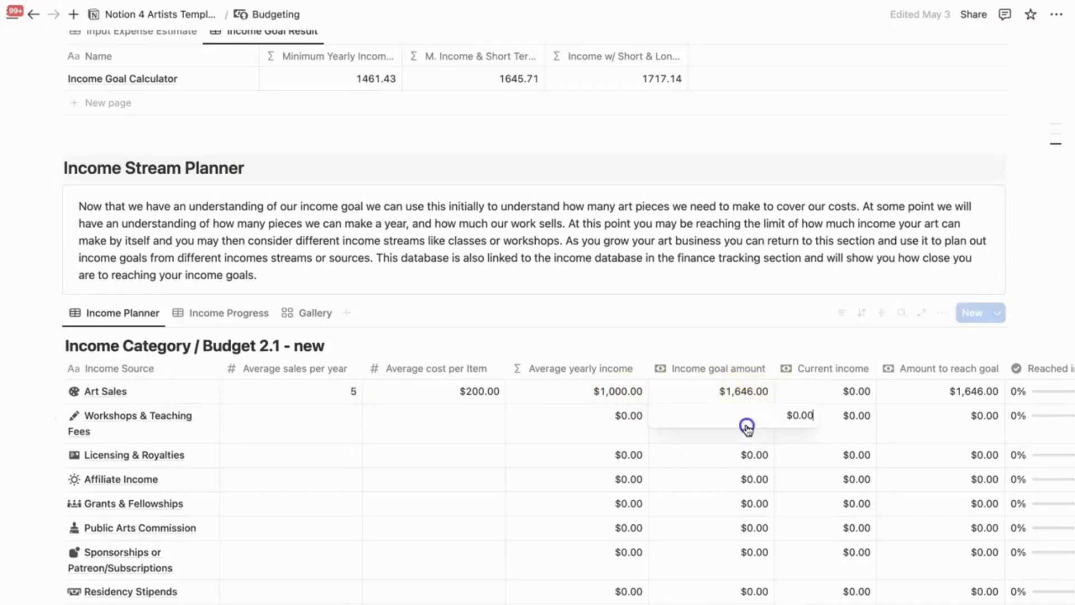
{"action": "key", "text": "BackSpace"}
{"action": "key", "text": "BackSpace"}
{"action": "key", "text": "BackSpace"}
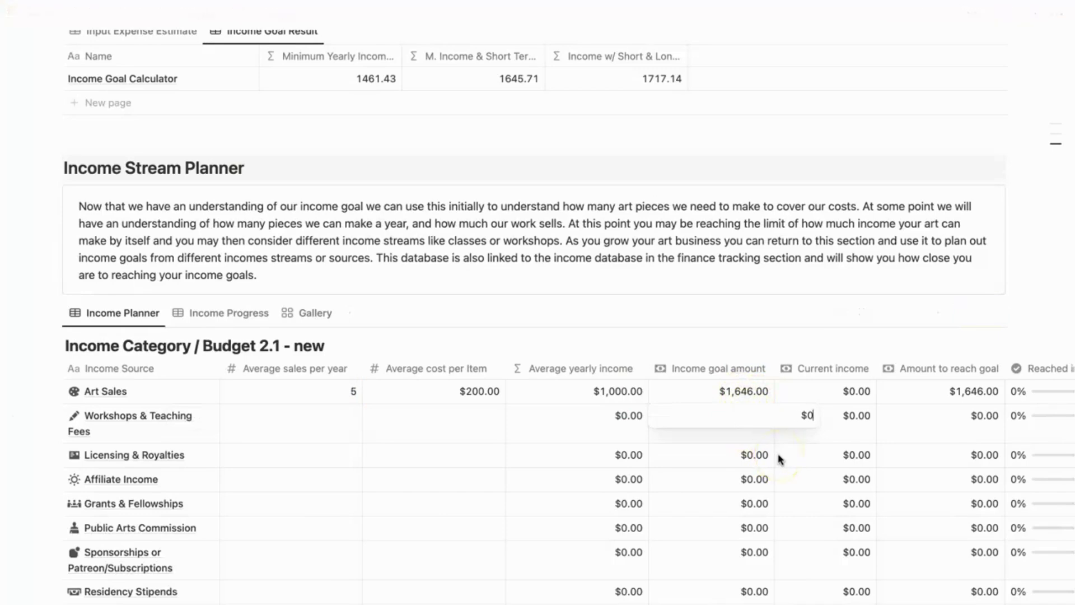
{"action": "type", "text": "646"}
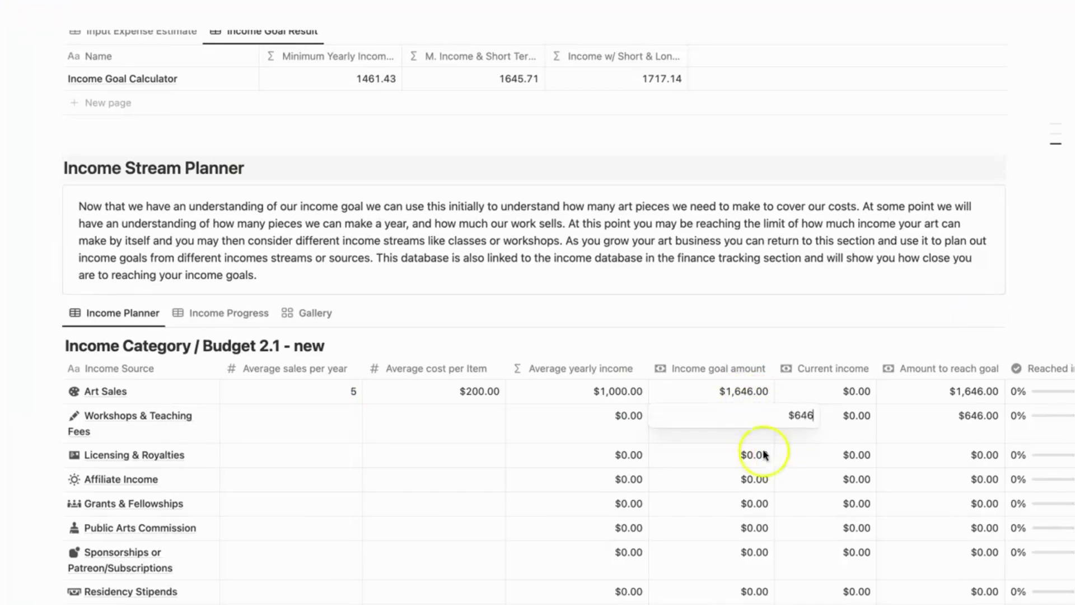
{"action": "key", "text": "Return"}
- Change the Art Sales income goal amount to $1,000
{"action": "left_click", "coordinate": [750, 391]}
{"action": "left_click_drag", "start_coordinate": [800, 393], "coordinate": [780, 393]}
{"action": "key", "text": "BackSpace"}
{"action": "type", "text": "000"}
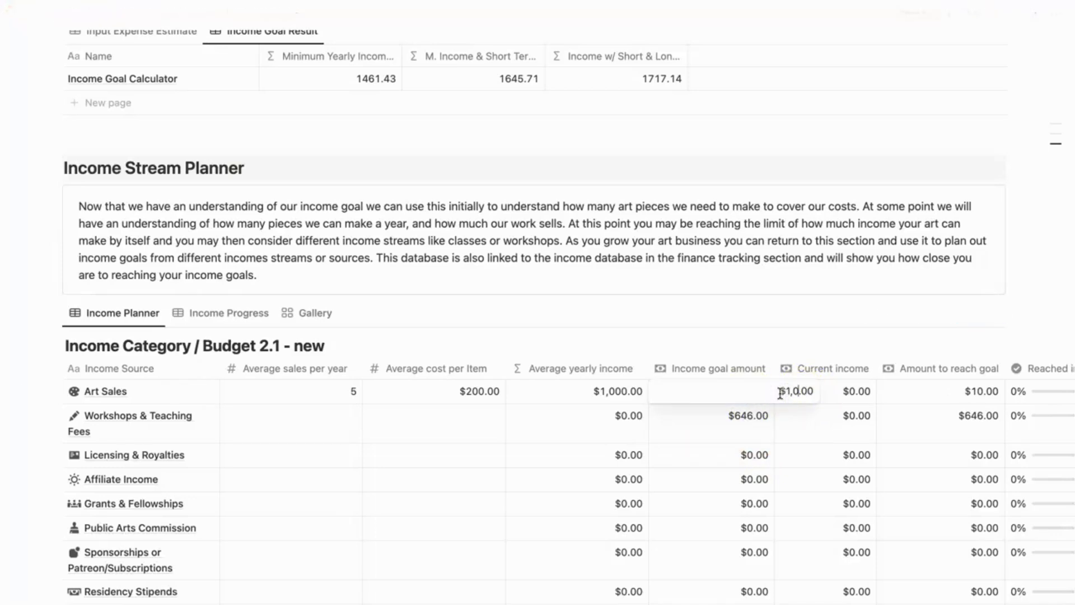
{"action": "left_click", "coordinate": [699, 350]}
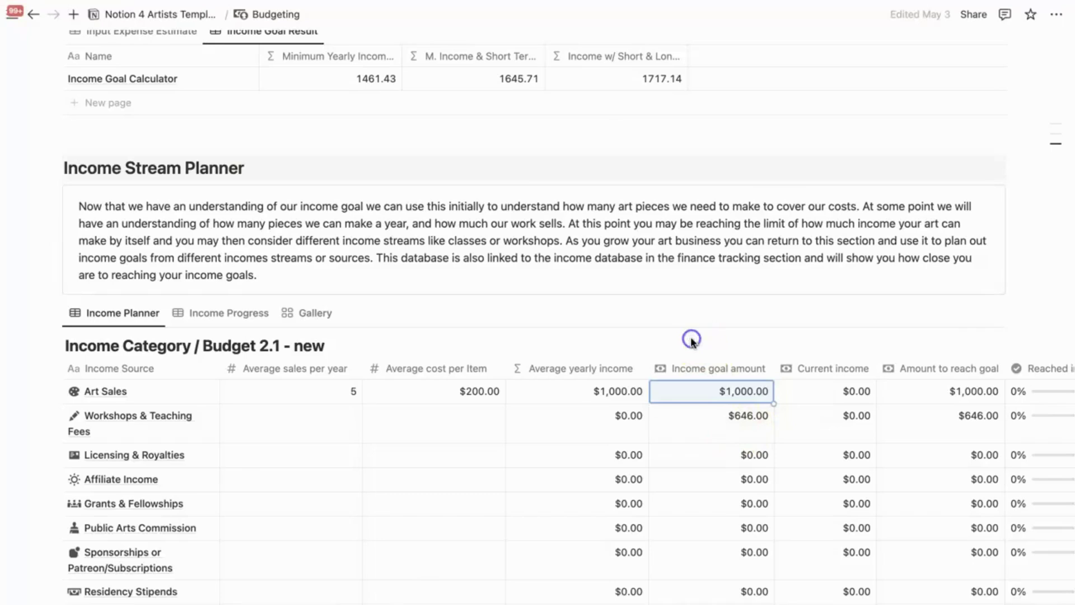
- Set the average cost per item for Workshops & Teaching Fees to $40
{"action": "scroll", "coordinate": [752, 436], "scroll_direction": "right", "scroll_amount": 3}
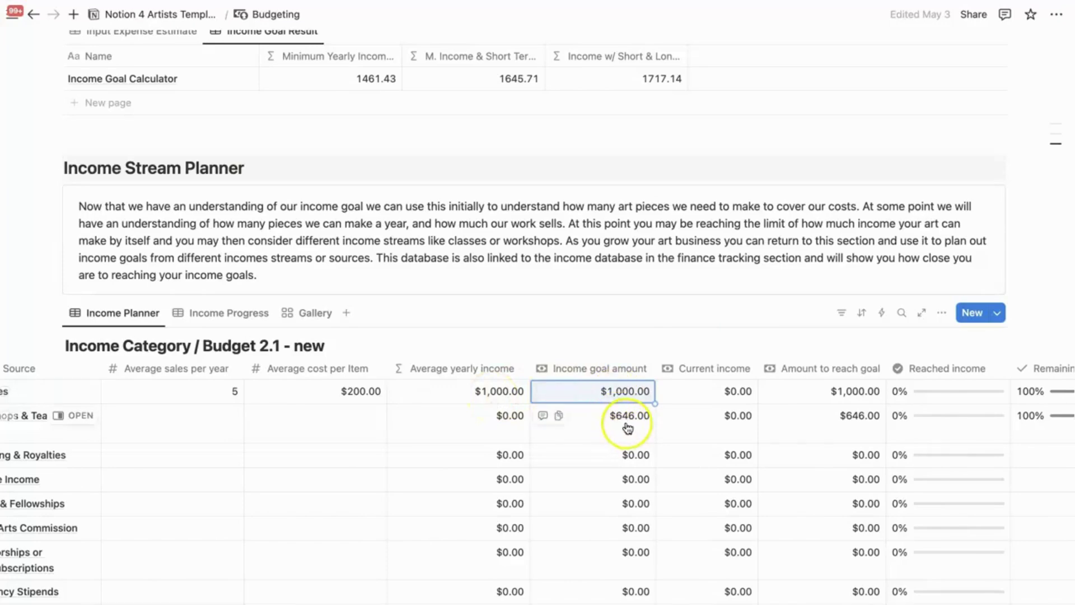
{"action": "scroll", "coordinate": [626, 426], "scroll_direction": "down", "scroll_amount": 1}
{"action": "scroll", "coordinate": [627, 429], "scroll_direction": "left", "scroll_amount": 1}
{"action": "scroll", "coordinate": [628, 429], "scroll_direction": "left", "scroll_amount": 3}
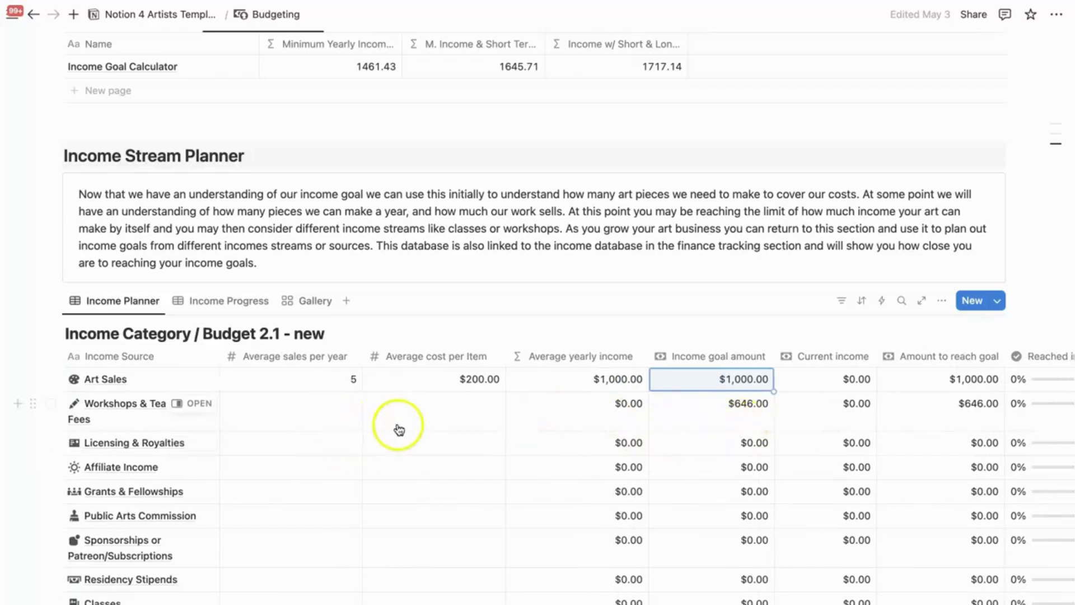
{"action": "left_click", "coordinate": [330, 417]}
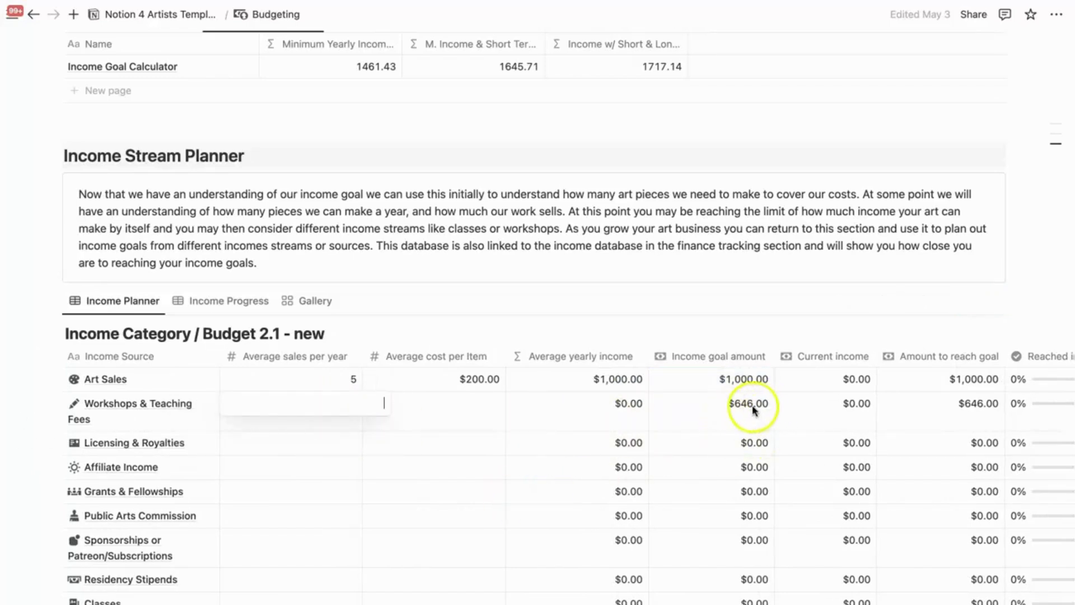
{"action": "left_click", "coordinate": [466, 411]}
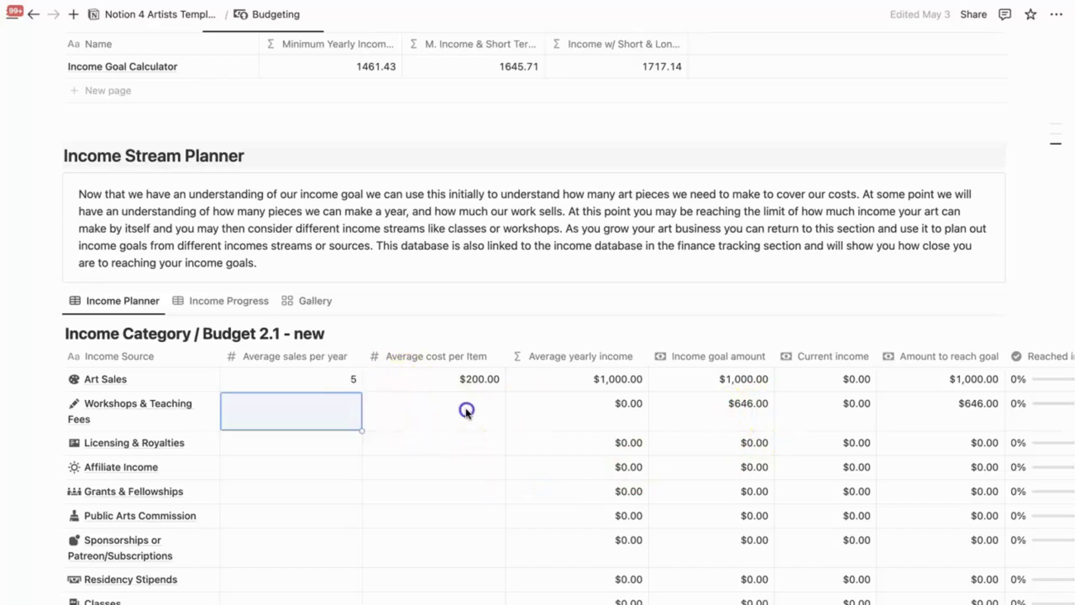
{"action": "left_click", "coordinate": [469, 412]}
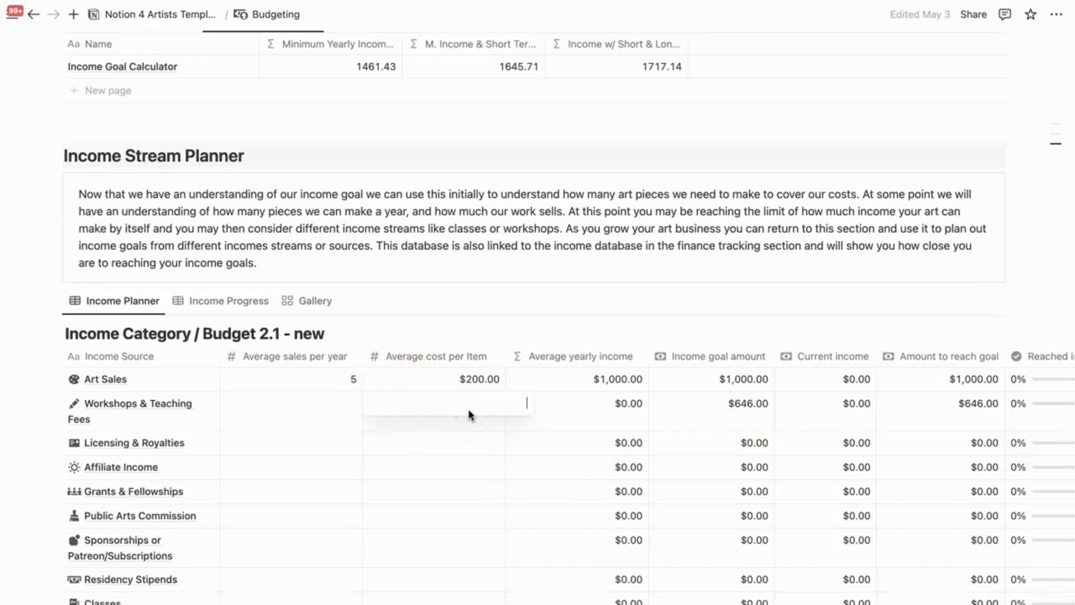
{"action": "type", "text": "40"}
{"action": "left_click", "coordinate": [314, 409]}
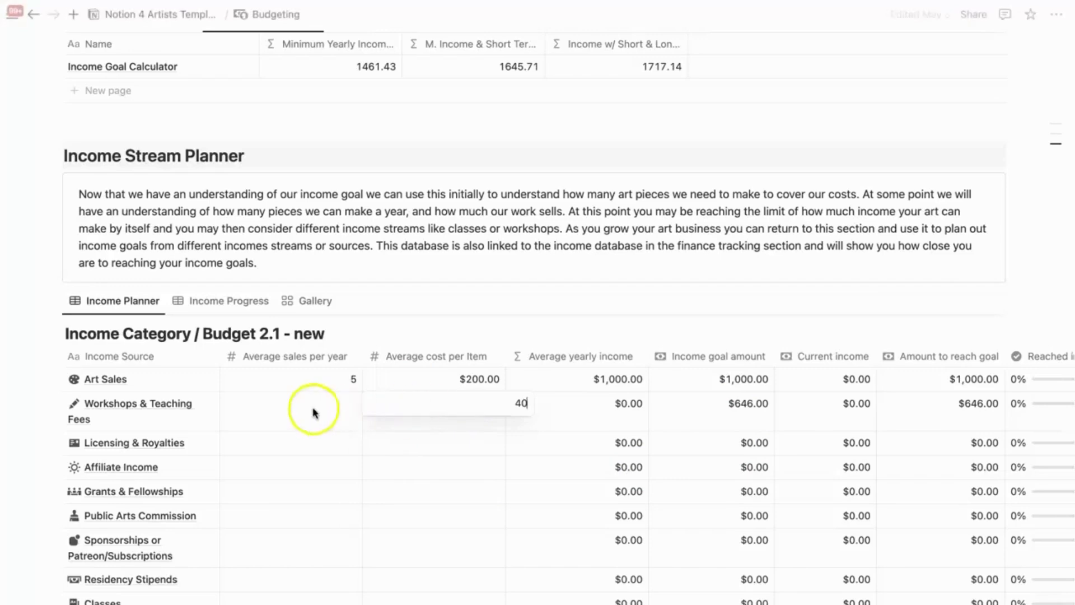
{"action": "left_click", "coordinate": [377, 463]}
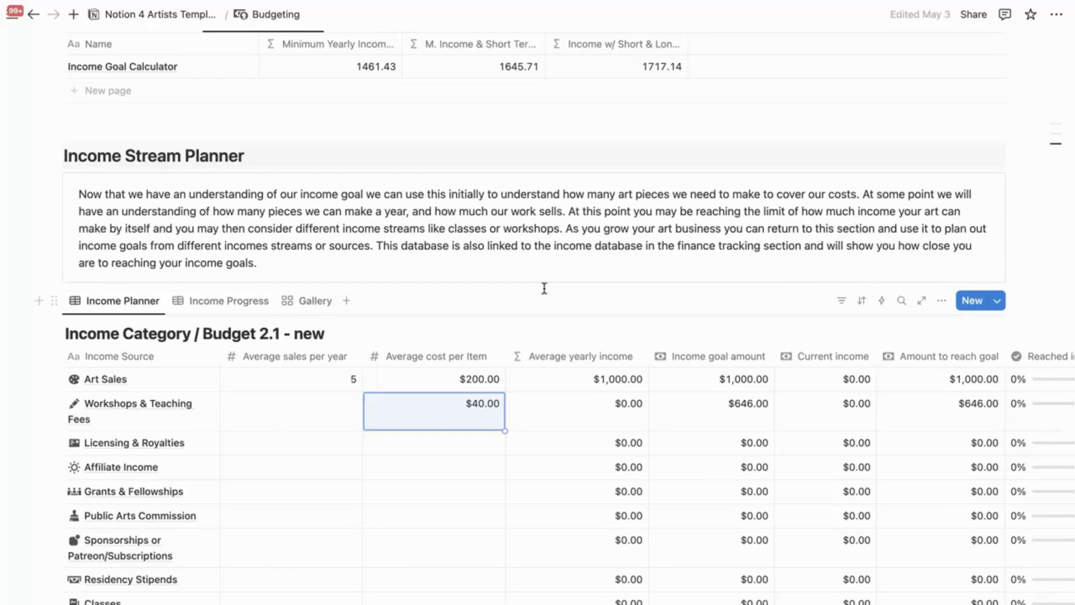
- Enter 17 as the average sales per year for Workshops & Teaching Fees
{"action": "left_click", "coordinate": [541, 309]}
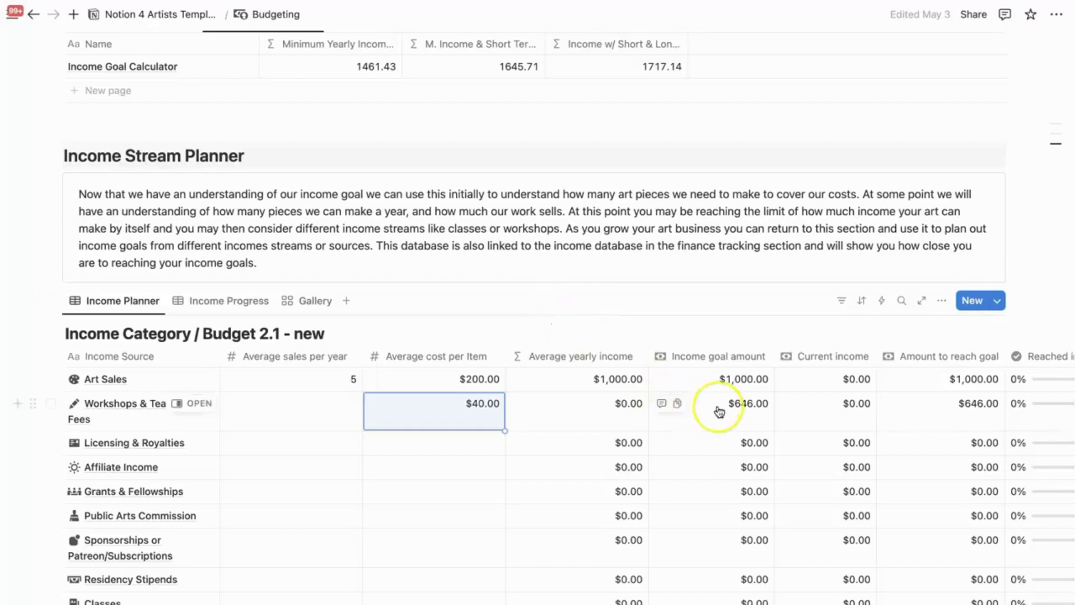
{"action": "scroll", "coordinate": [719, 412], "scroll_direction": "down", "scroll_amount": 1}
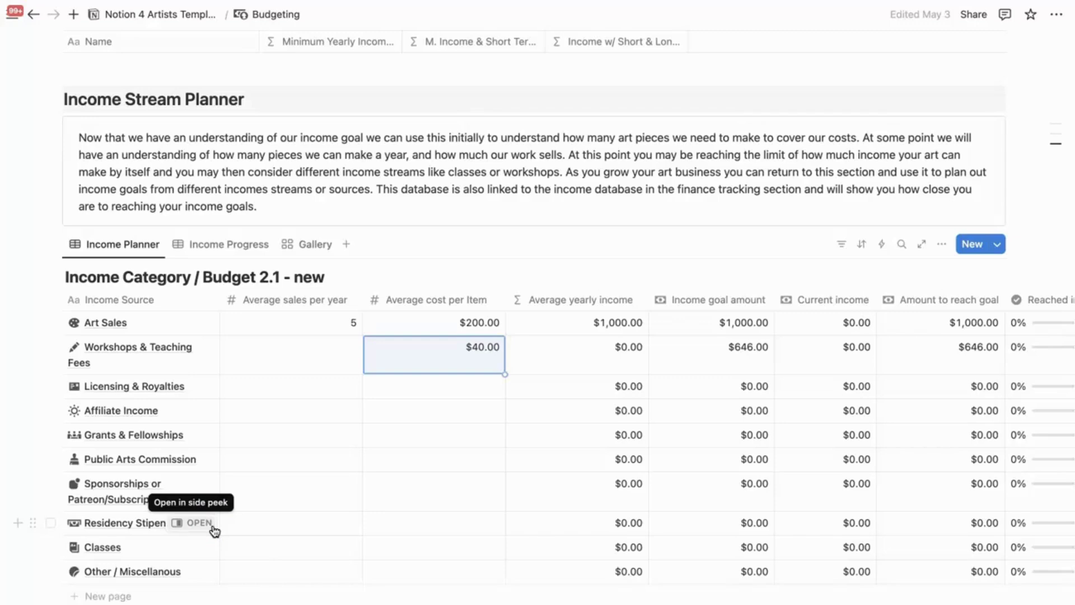
{"action": "left_click", "coordinate": [300, 370]}
{"action": "type", "text": "17"}
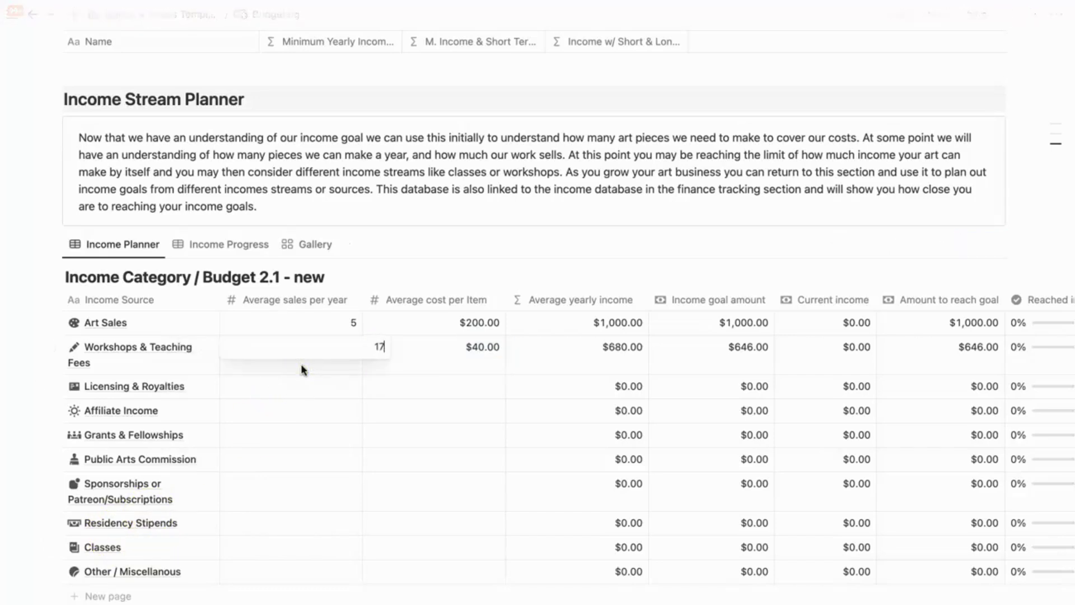
{"action": "key", "text": "Return"}
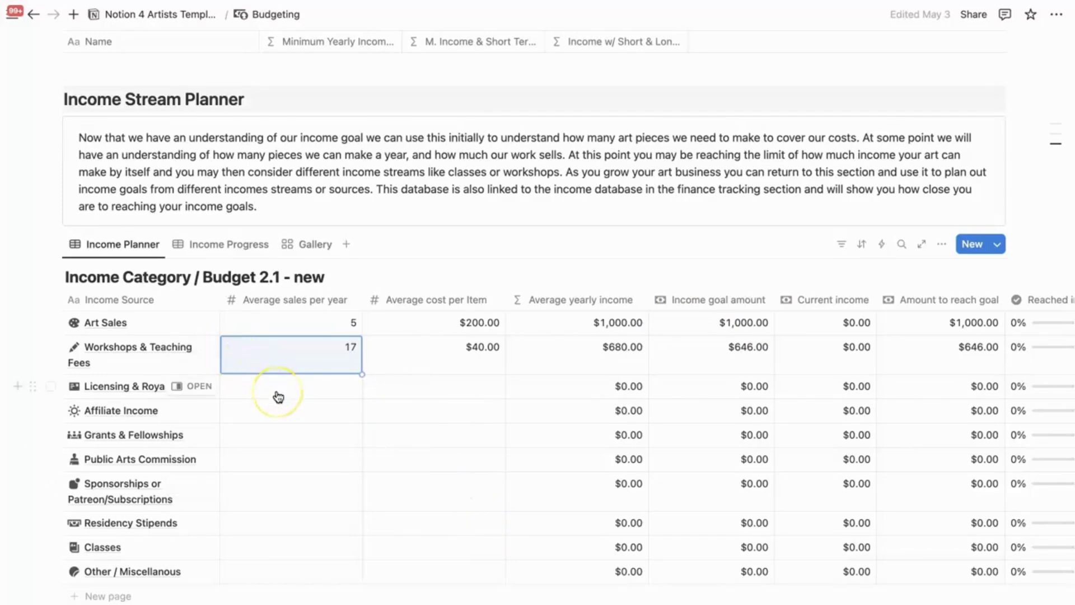
{"action": "left_click", "coordinate": [295, 412]}
{"action": "left_click", "coordinate": [366, 485]}
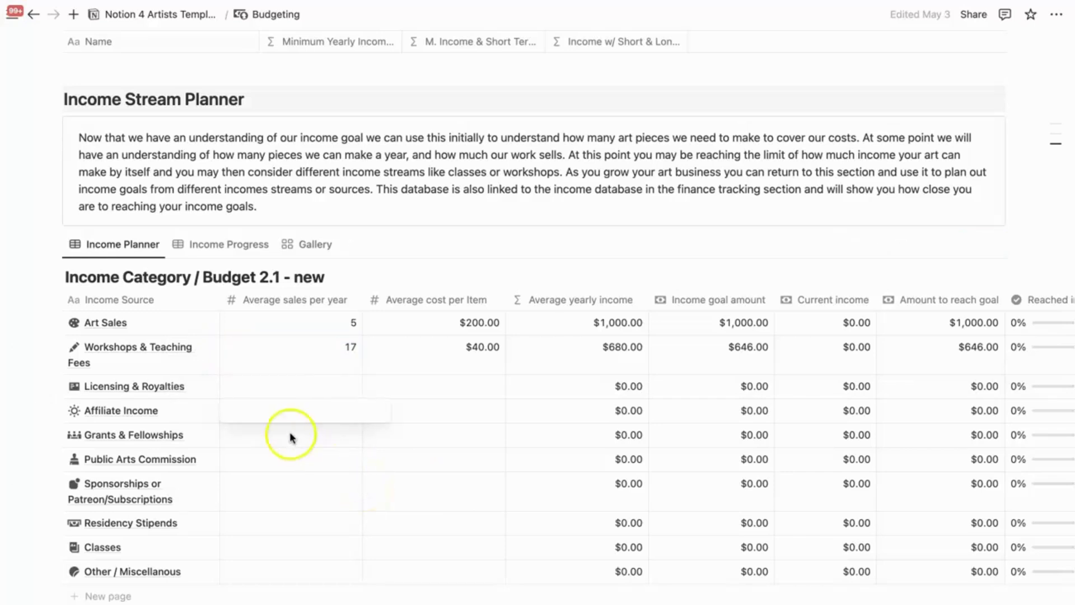
{"action": "left_click", "coordinate": [290, 437]}
{"action": "left_click", "coordinate": [380, 494]}
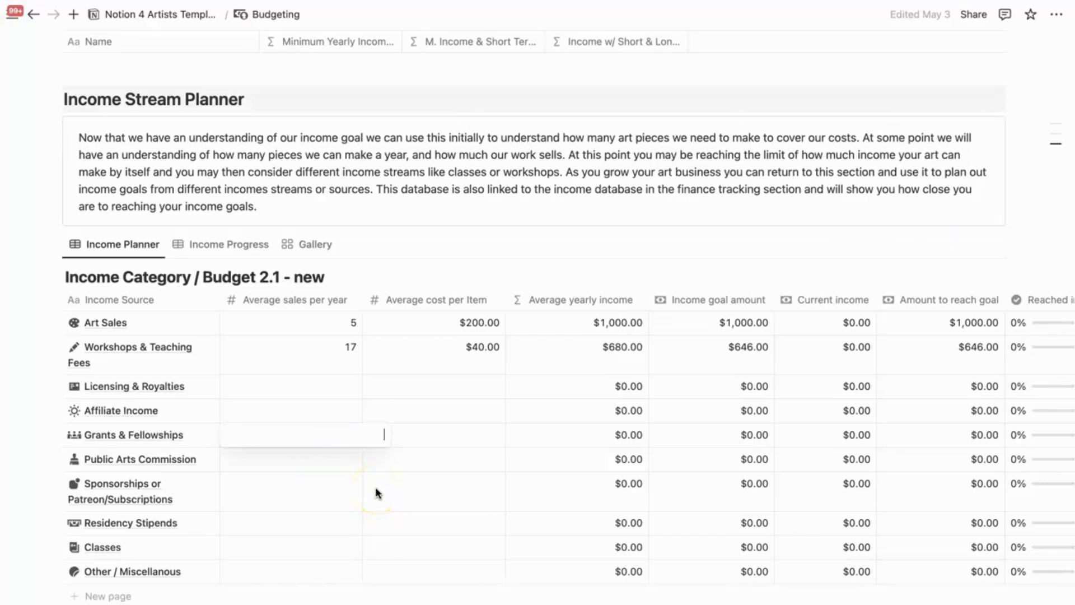
- Review the Income Stream Planner entries against the Income Goal Calculator results and the Master Expense Sheet estimates
{"action": "key", "text": "Escape"}
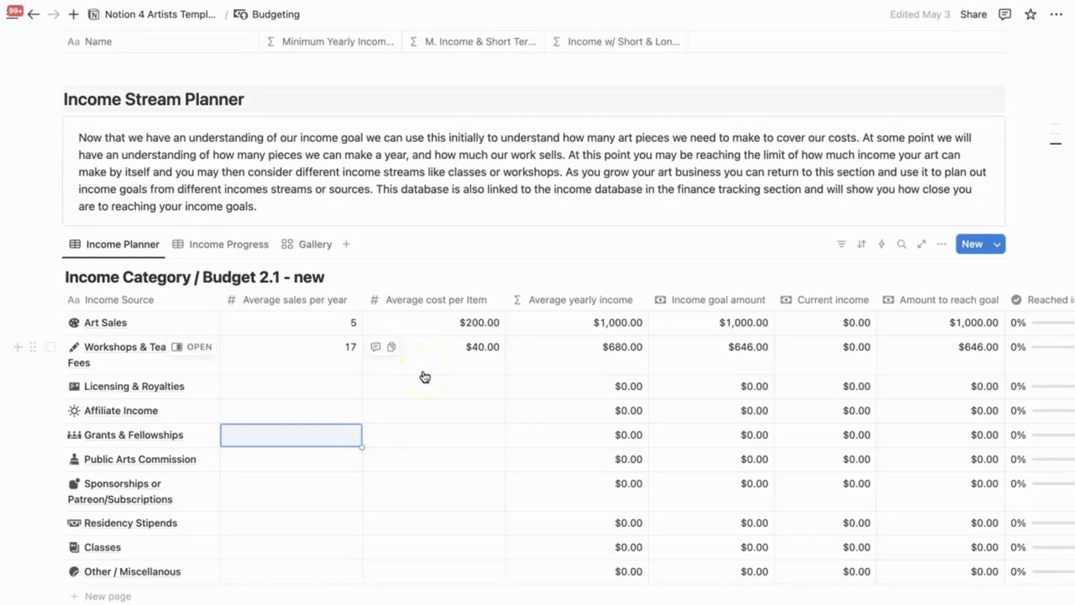
{"action": "scroll", "coordinate": [555, 264], "scroll_direction": "up", "scroll_amount": 15}
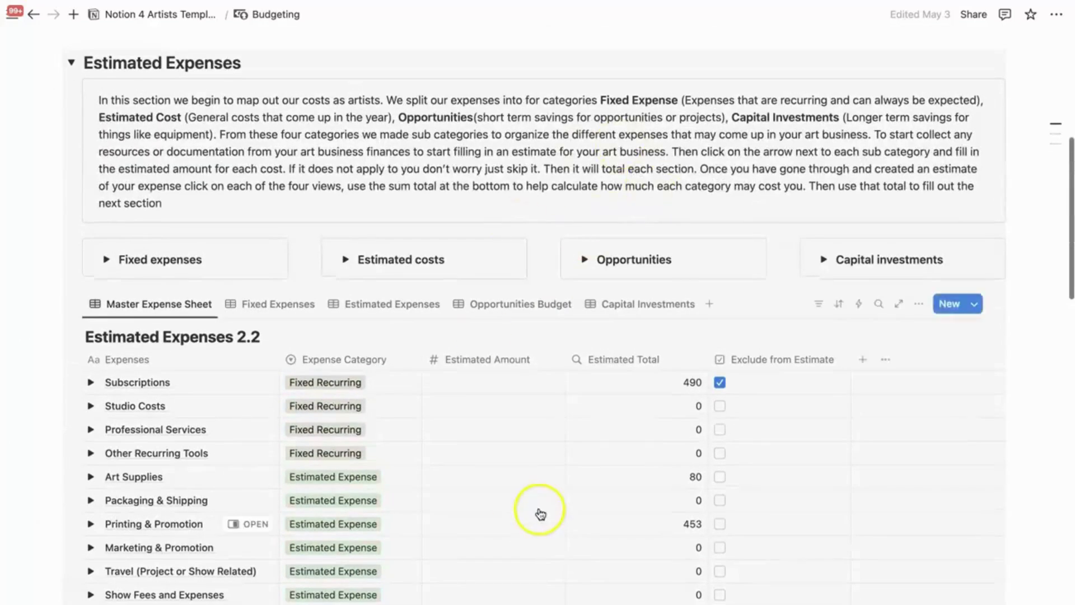
{"action": "scroll", "coordinate": [524, 333], "scroll_direction": "down", "scroll_amount": 15}
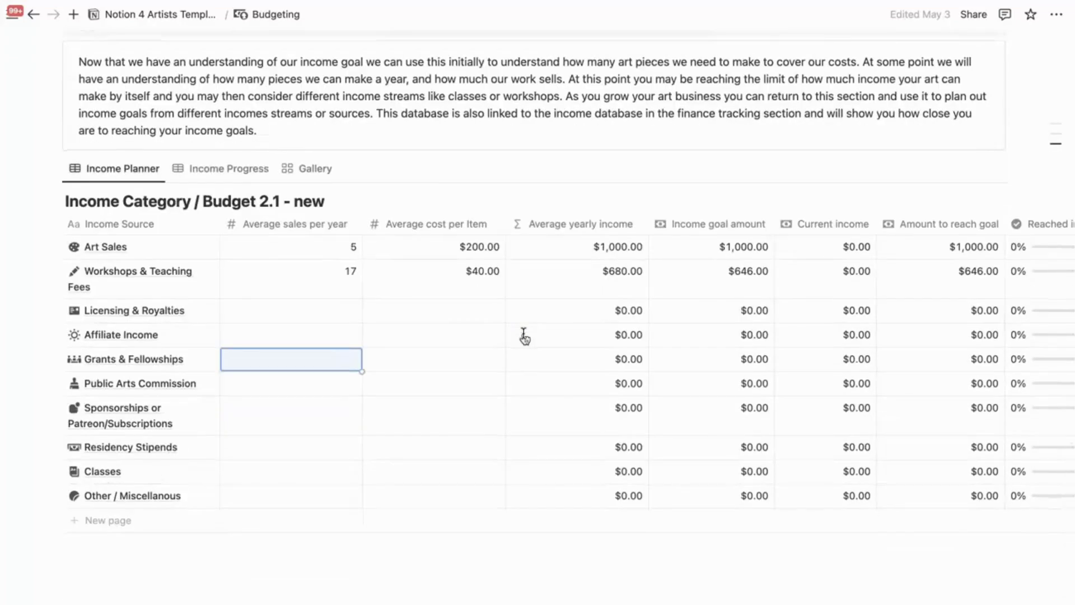
{"action": "left_click", "coordinate": [541, 335]}
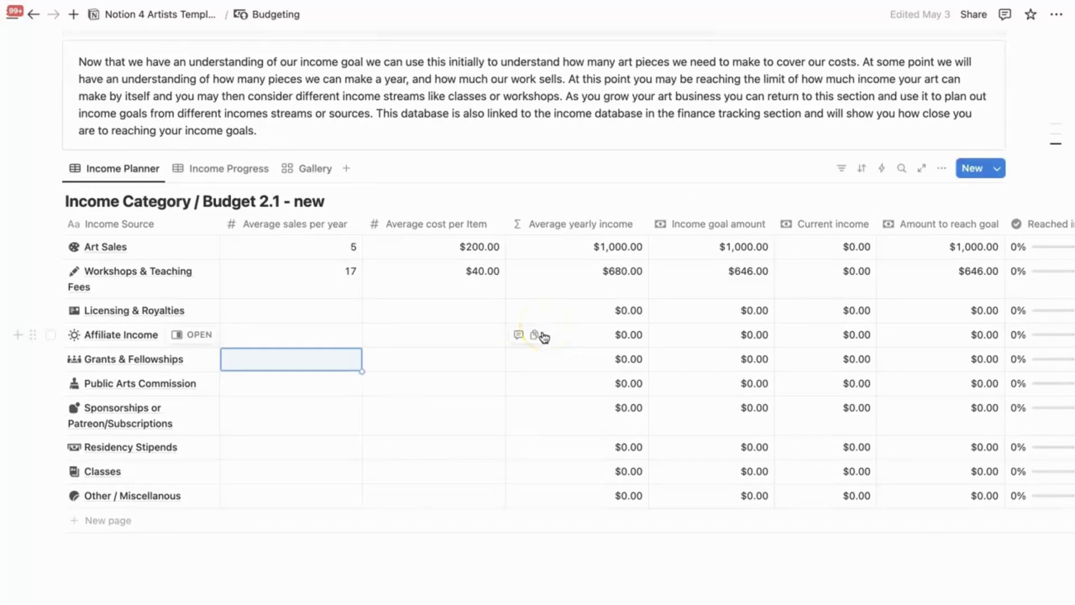
{"action": "scroll", "coordinate": [542, 335], "scroll_direction": "up", "scroll_amount": 5}
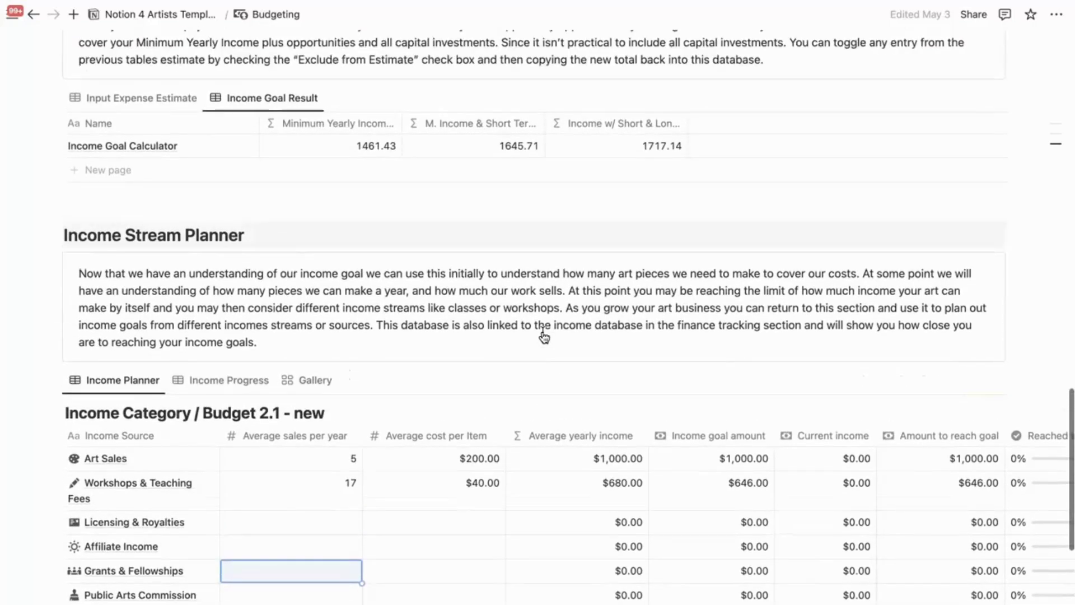
{"action": "scroll", "coordinate": [543, 335], "scroll_direction": "up", "scroll_amount": 2}
{"action": "scroll", "coordinate": [543, 335], "scroll_direction": "up", "scroll_amount": 5}
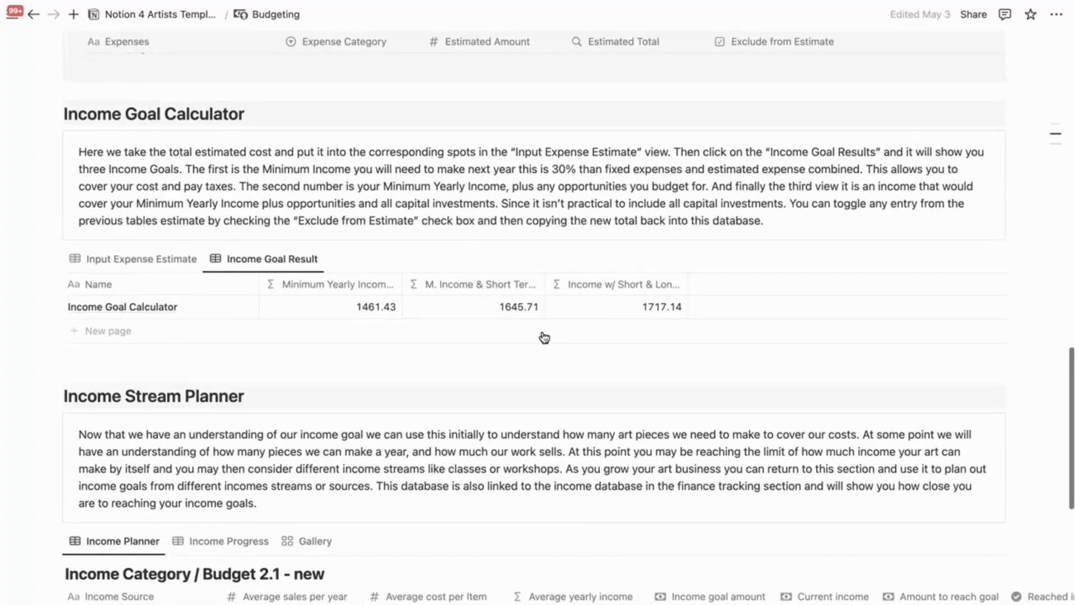
{"action": "scroll", "coordinate": [543, 335], "scroll_direction": "up", "scroll_amount": 3}
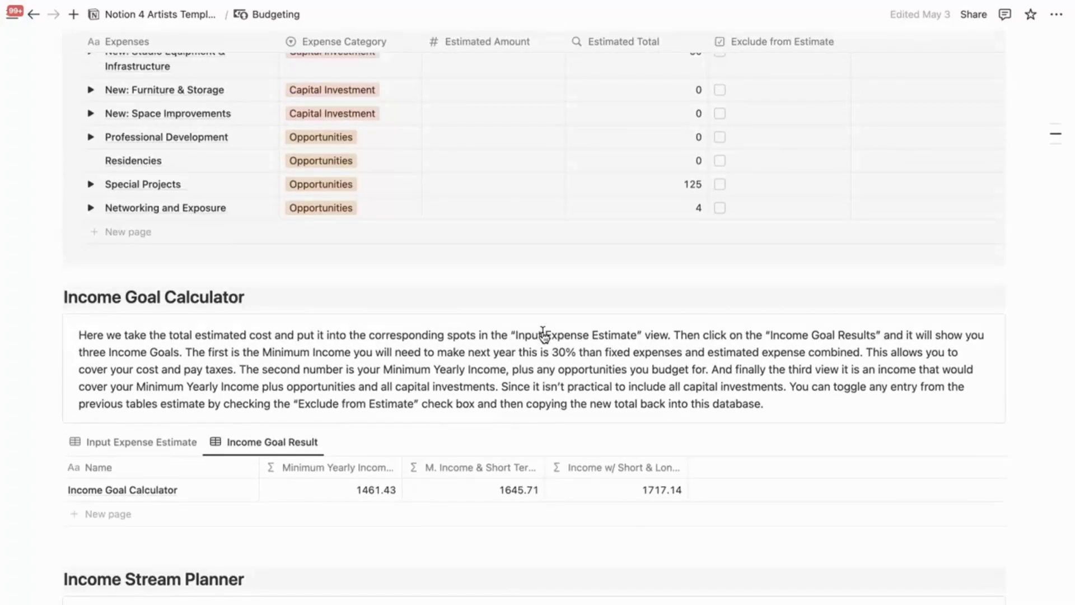
{"action": "scroll", "coordinate": [543, 335], "scroll_direction": "up", "scroll_amount": 4}
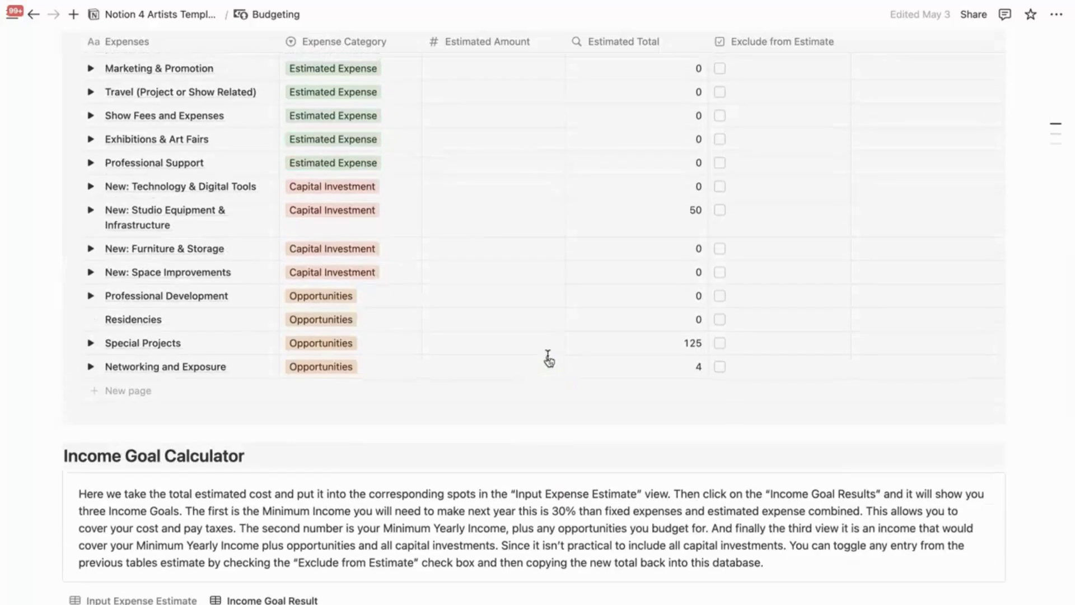
{"action": "scroll", "coordinate": [548, 358], "scroll_direction": "up", "scroll_amount": 5}
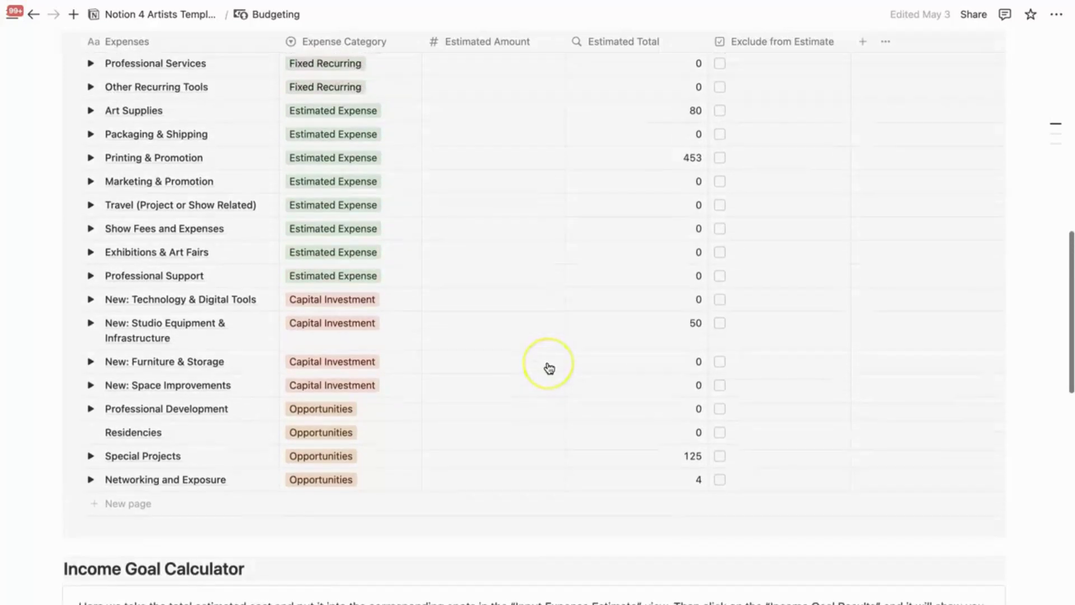
{"action": "scroll", "coordinate": [549, 368], "scroll_direction": "up", "scroll_amount": 3}
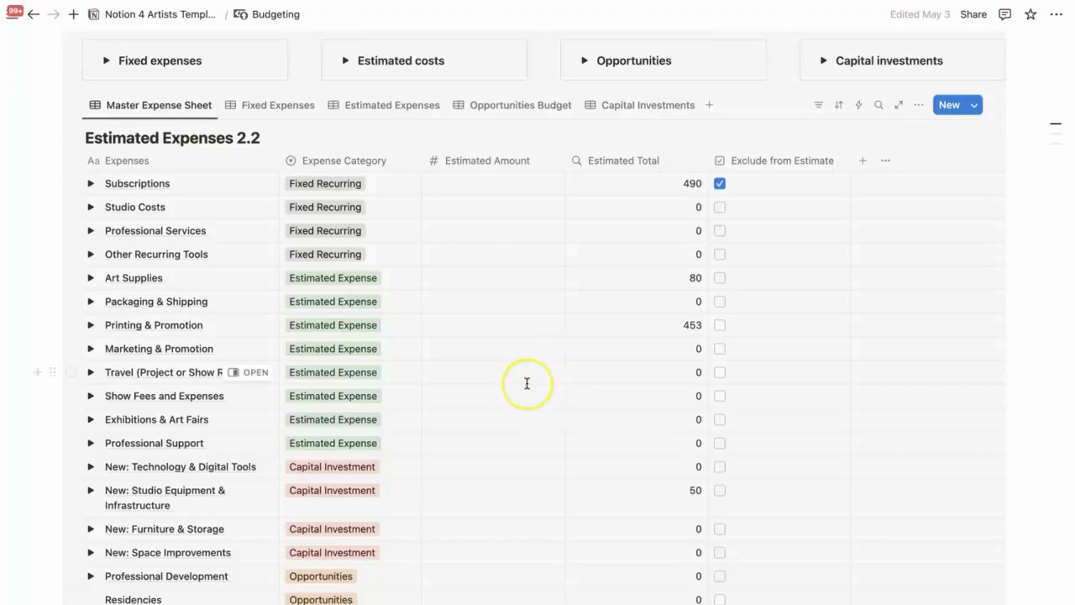
- Check the reached and remaining income columns in the Income Stream Planner and show its Income Progress view
{"action": "scroll", "coordinate": [523, 381], "scroll_direction": "down", "scroll_amount": 2}
{"action": "scroll", "coordinate": [527, 386], "scroll_direction": "down", "scroll_amount": 15}
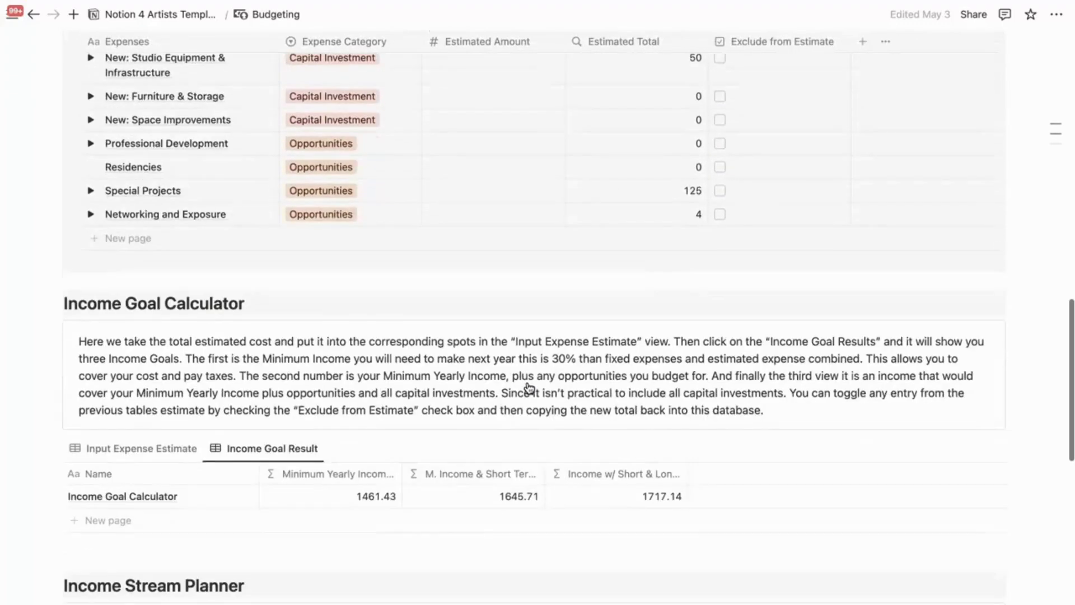
{"action": "scroll", "coordinate": [528, 386], "scroll_direction": "down", "scroll_amount": 5}
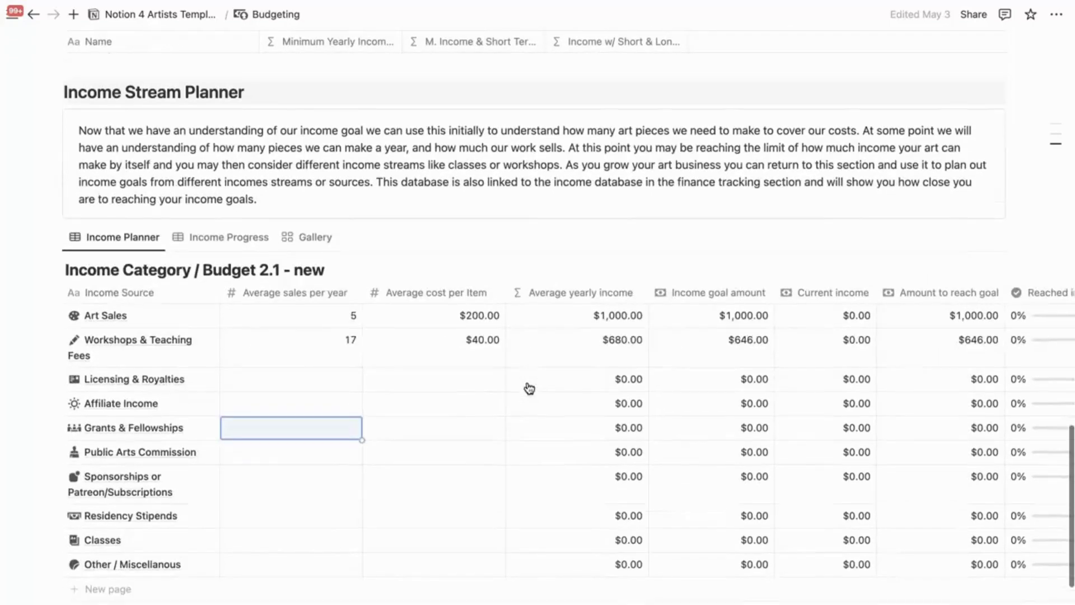
{"action": "scroll", "coordinate": [663, 419], "scroll_direction": "right", "scroll_amount": 5}
{"action": "scroll", "coordinate": [663, 419], "scroll_direction": "right", "scroll_amount": 1}
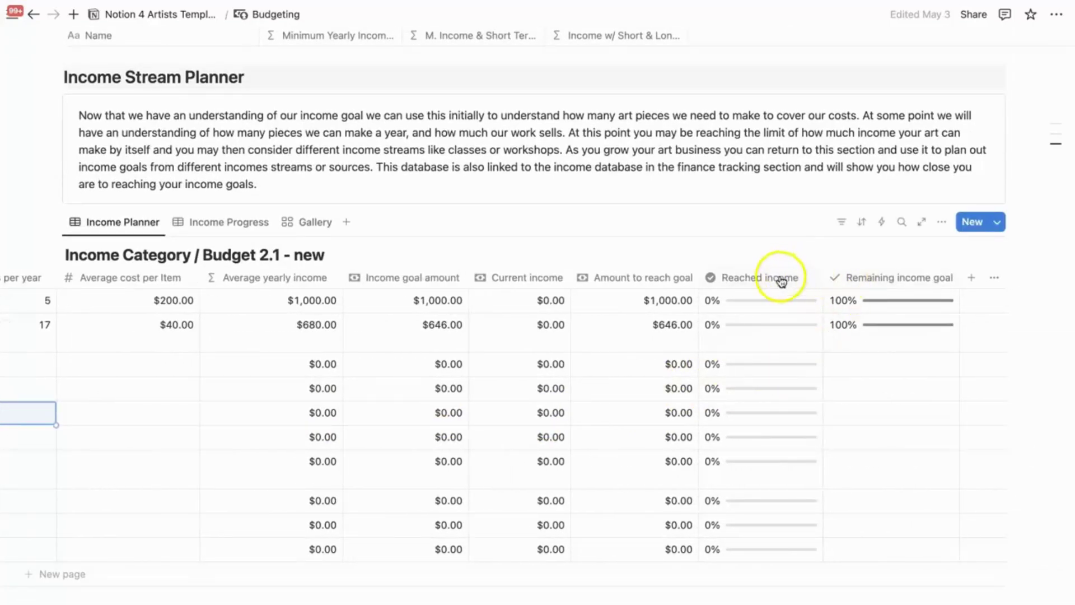
{"action": "left_click", "coordinate": [226, 222]}
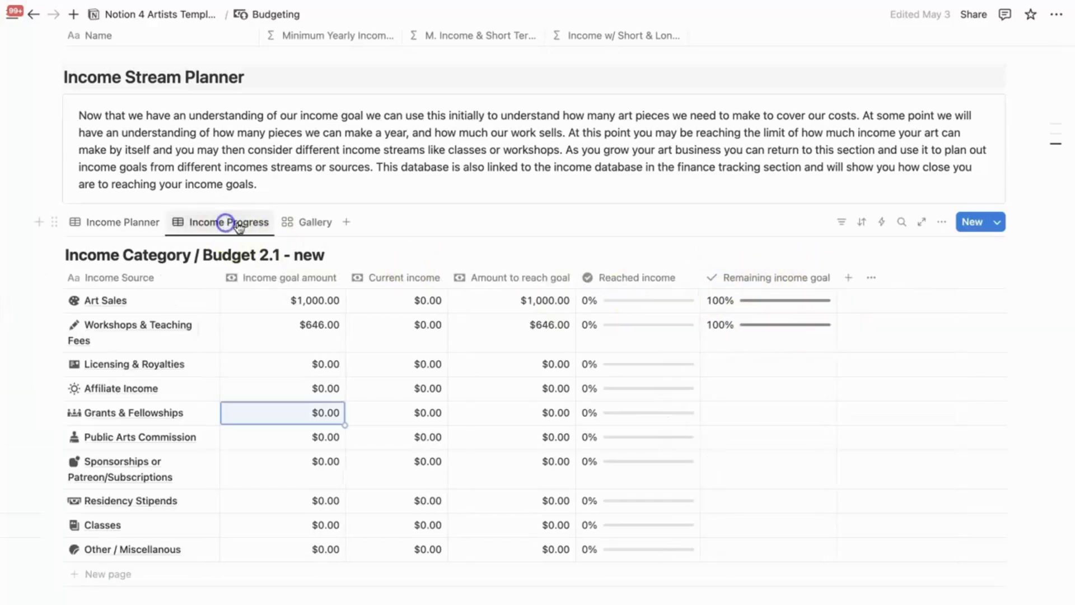